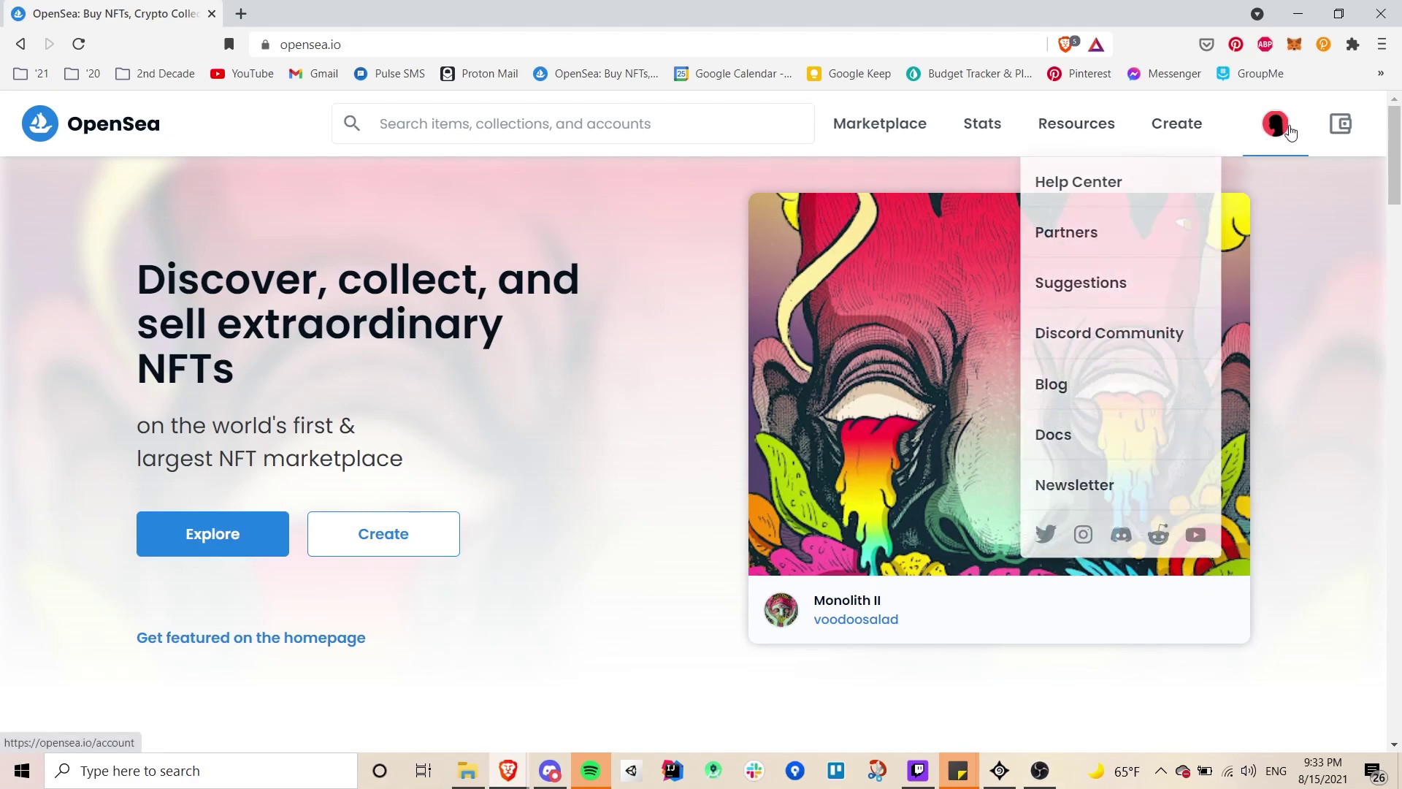
- Start a new collection and upload Logo-small from the Zero Branding folder as its logo
left_click(1239, 231)
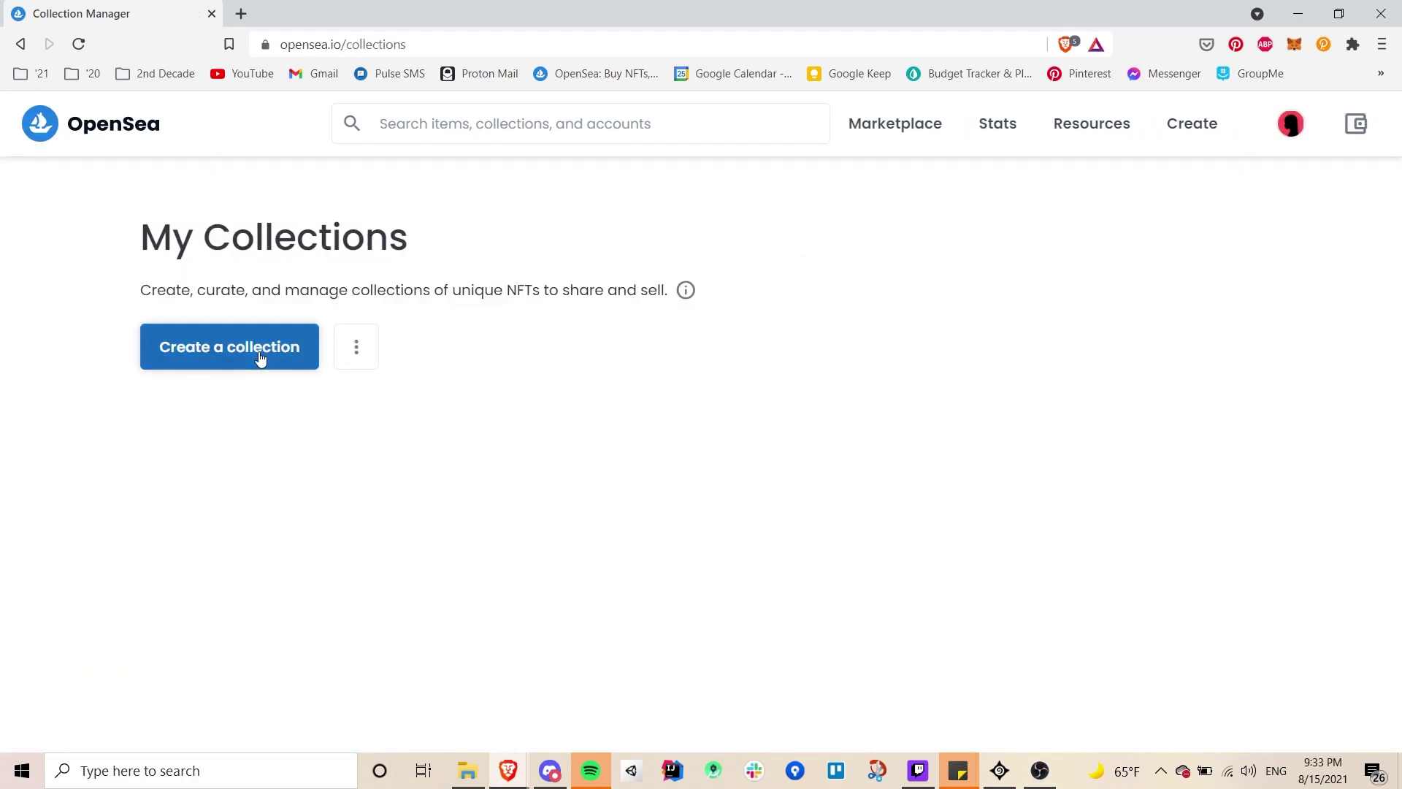
left_click(261, 358)
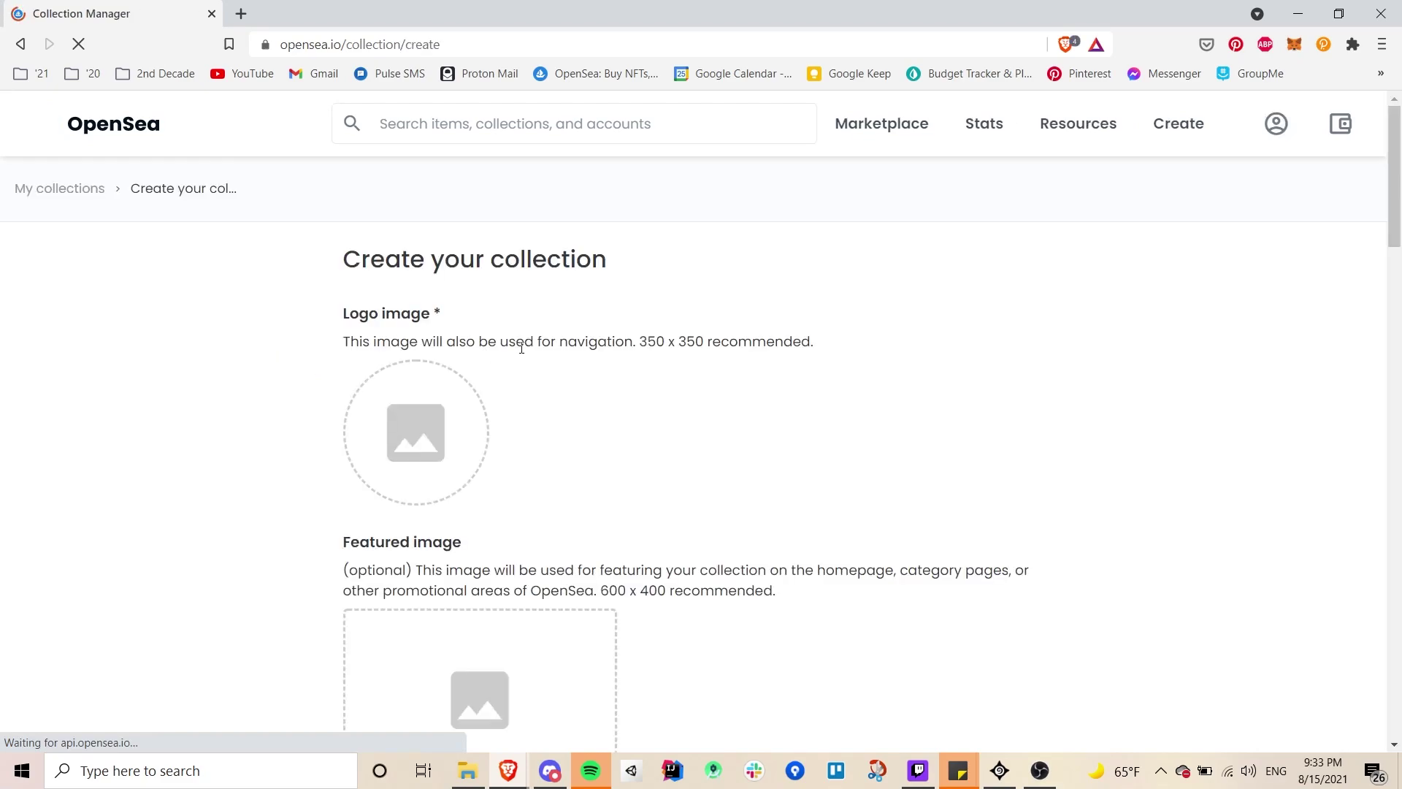
scroll(521, 349, "down", 1)
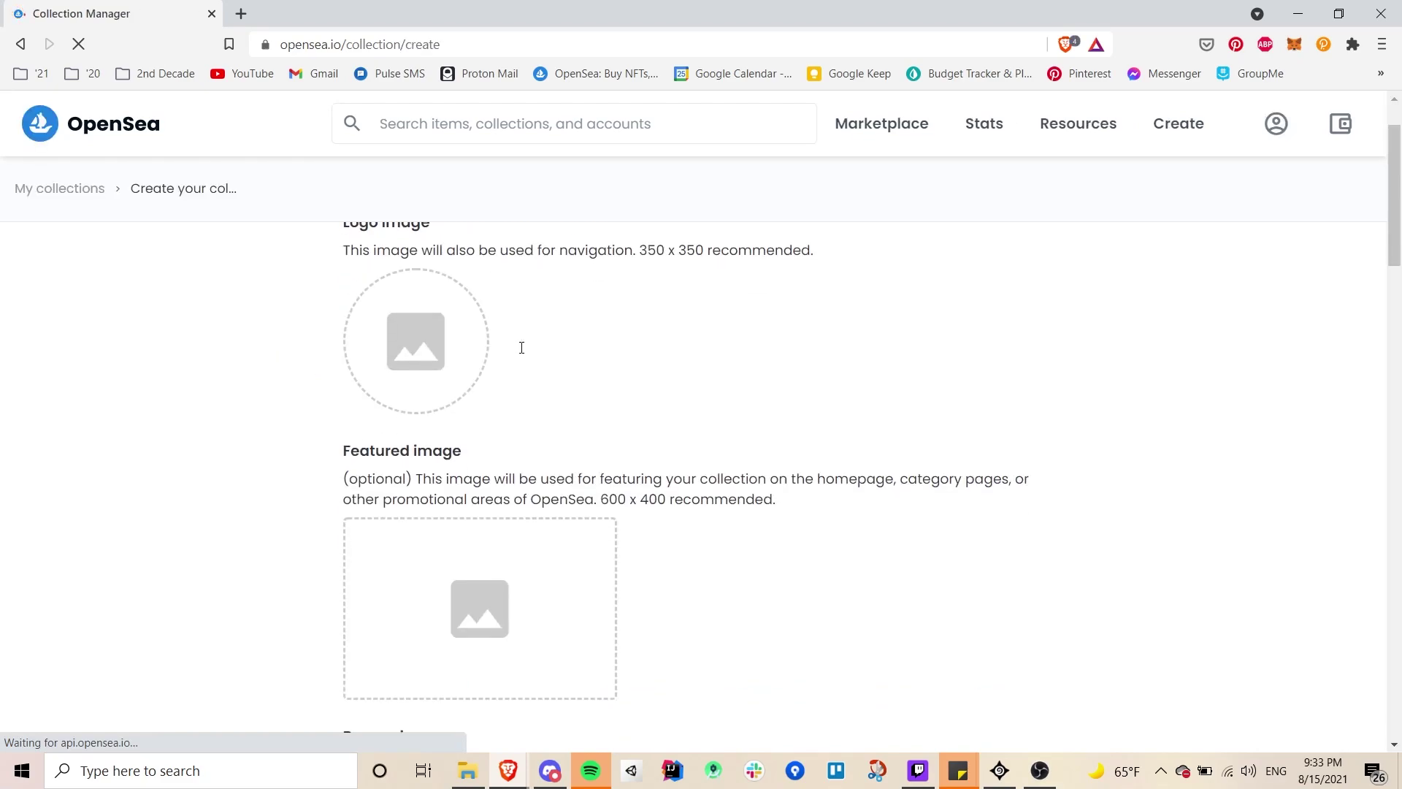
left_click(429, 333)
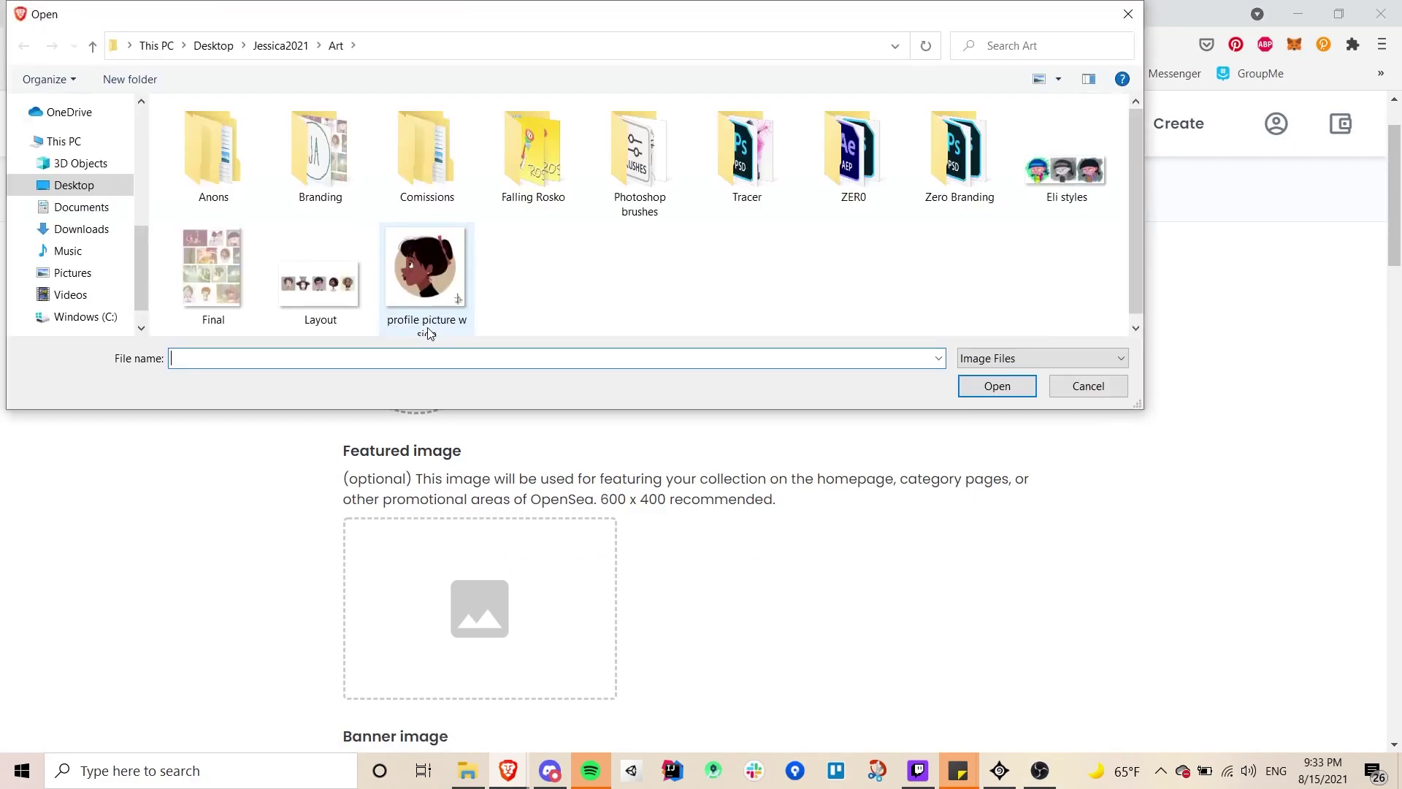
double_click(875, 180)
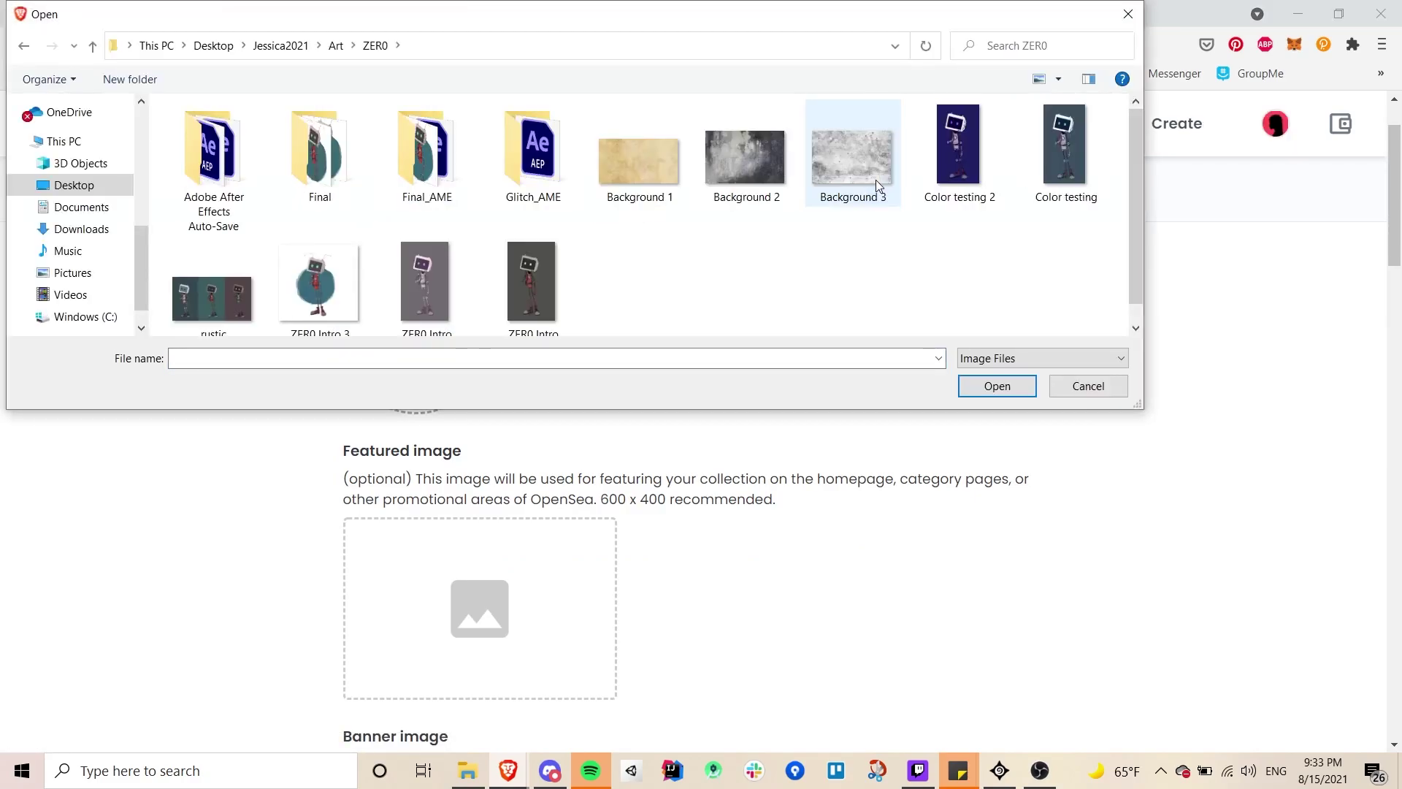
key("alt+Left")
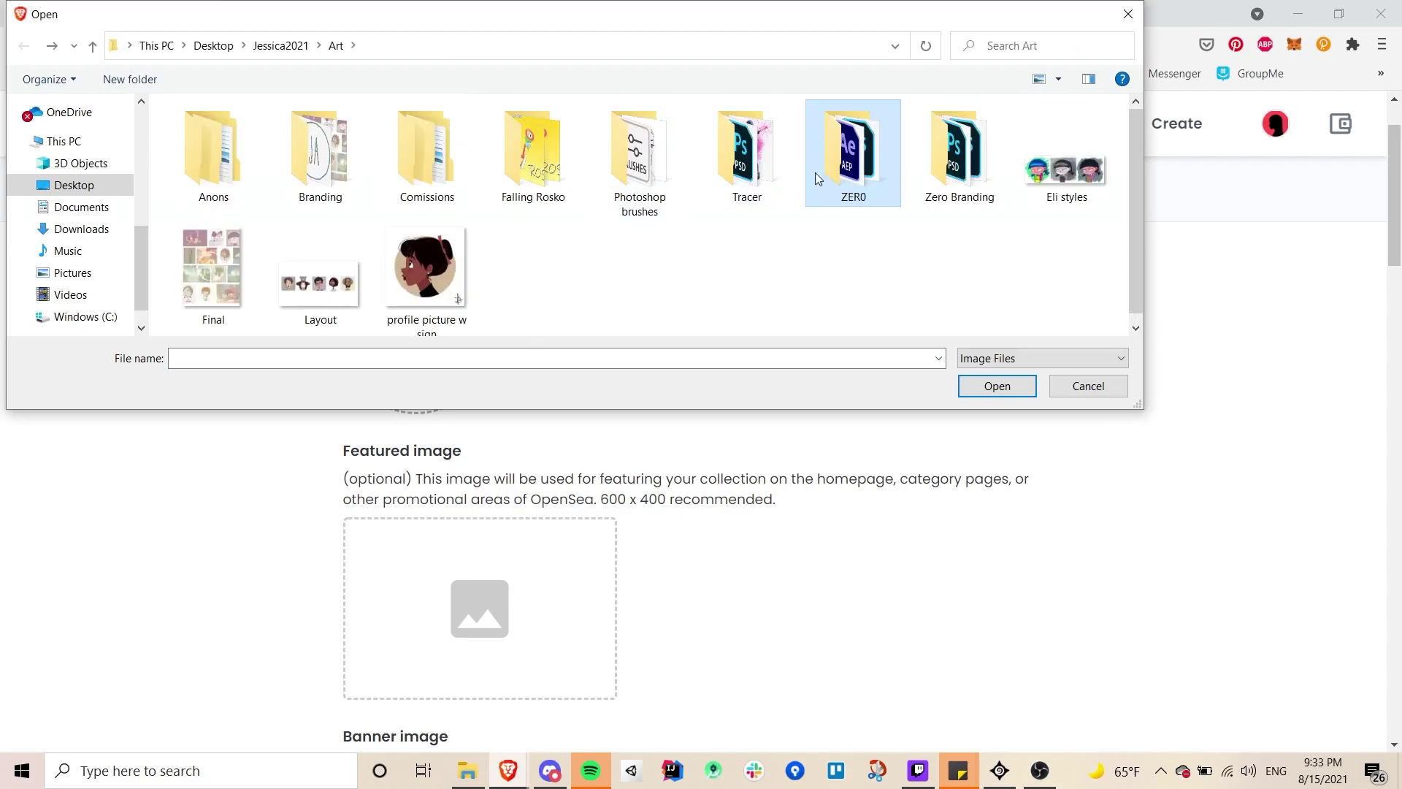
double_click(841, 139)
key("alt+Left")
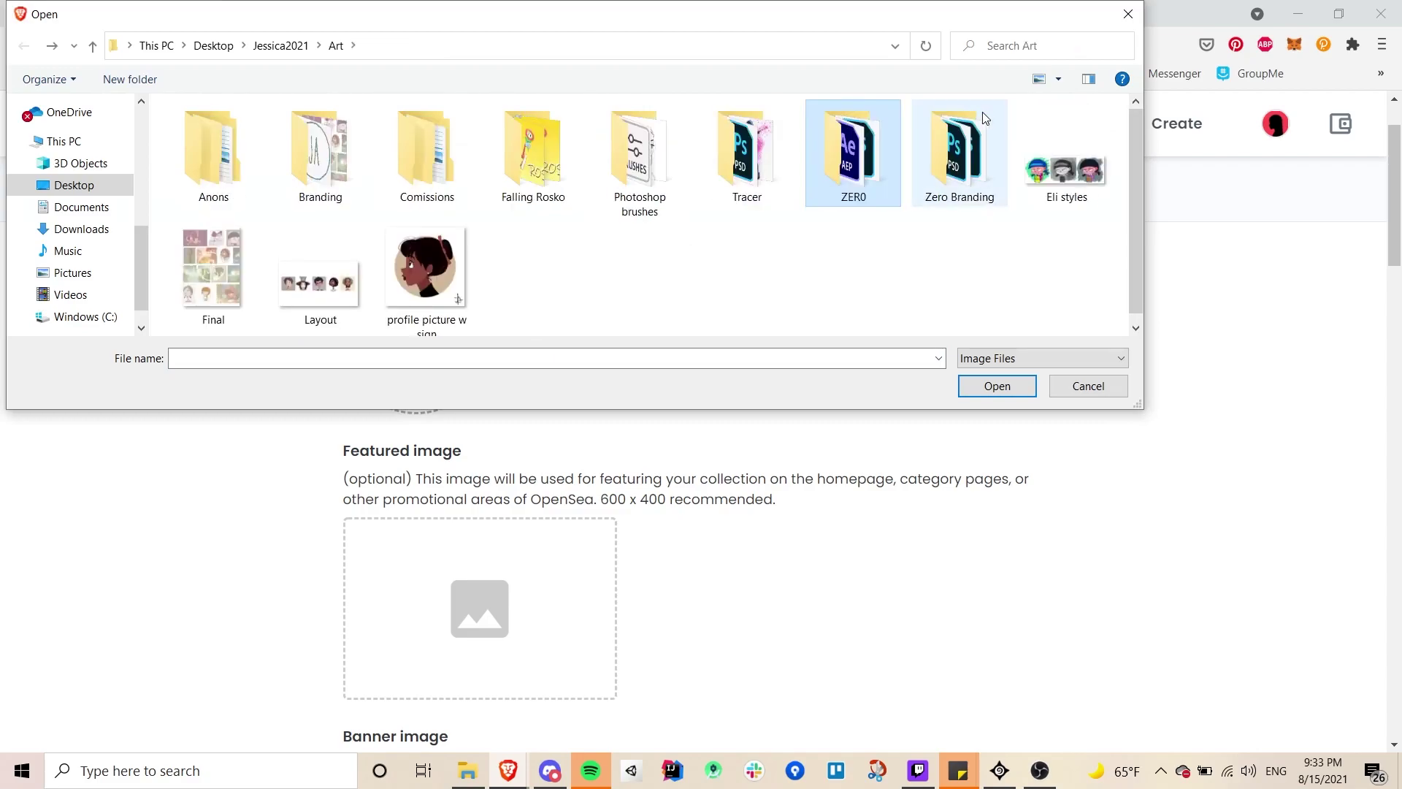
double_click(966, 132)
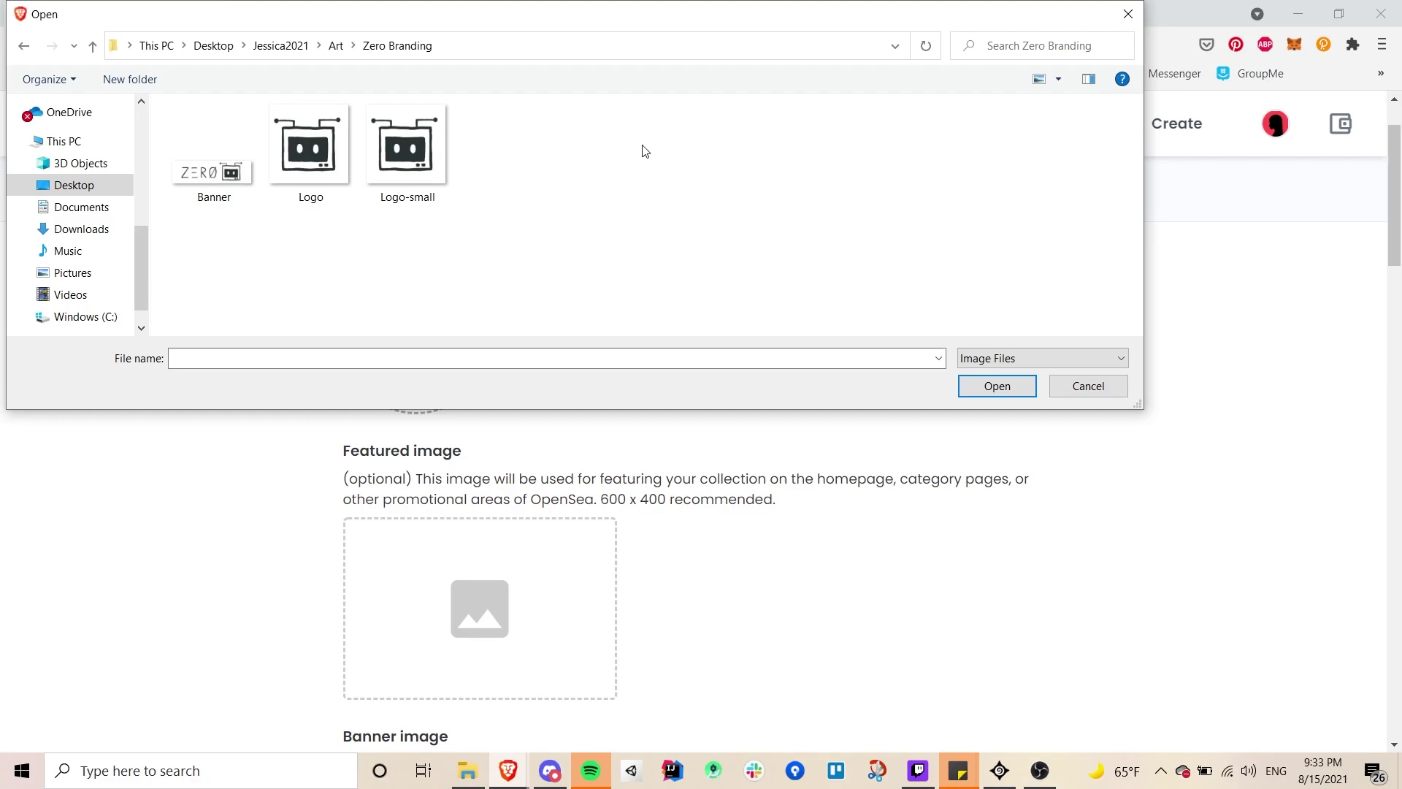
double_click(433, 142)
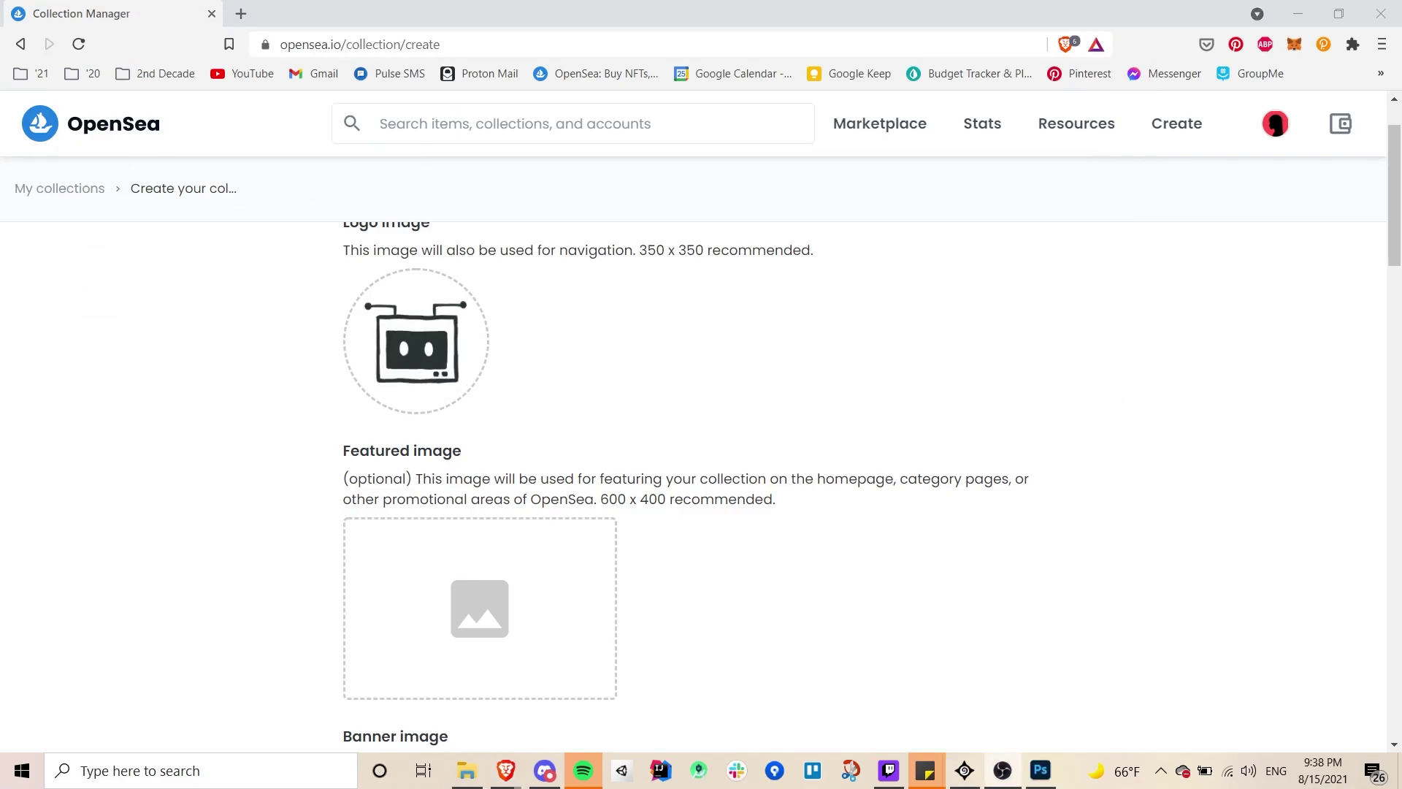
- Upload the featured file as the featured image and Banner as the collection banner
scroll(673, 601, "down", 1)
left_click(475, 507)
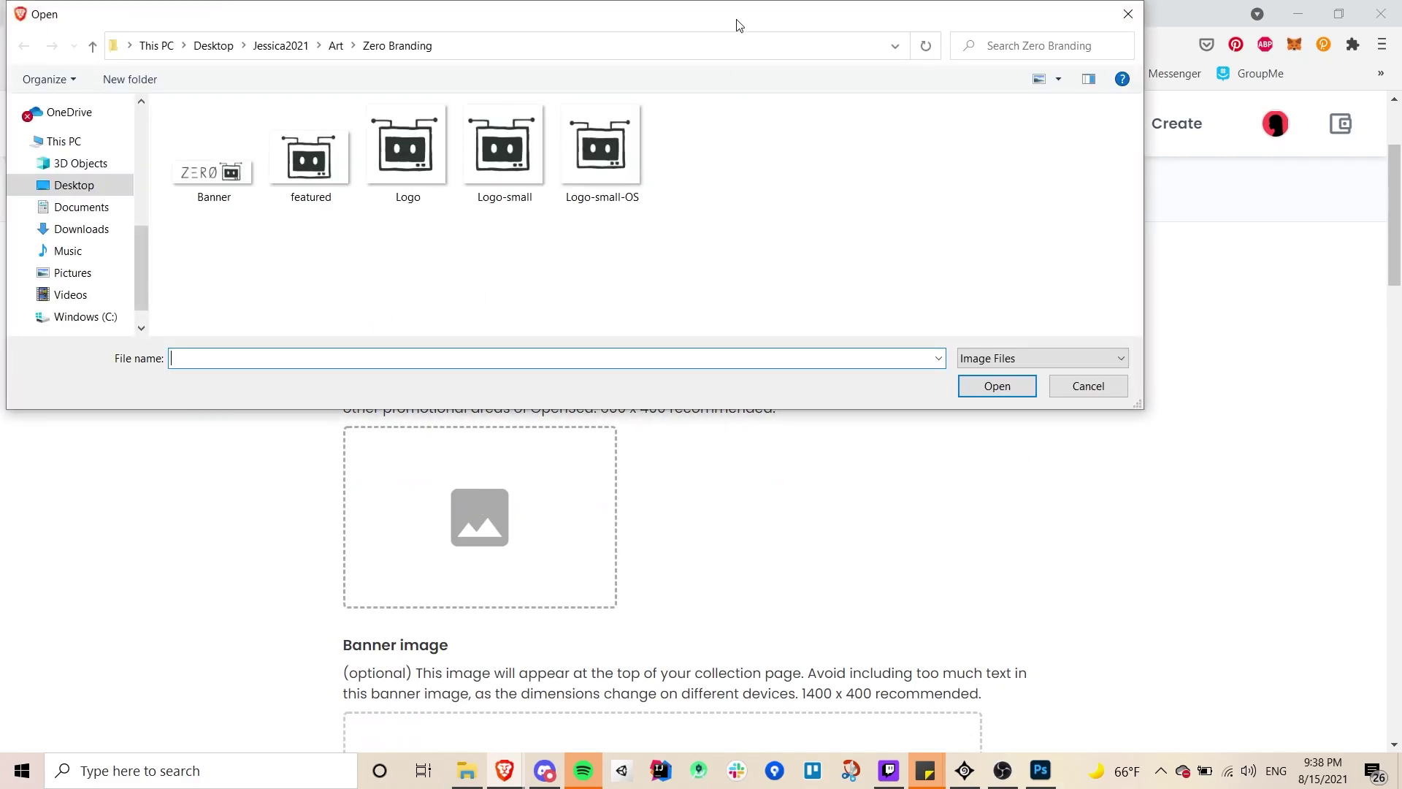
left_click_drag(742, 22, 816, 205)
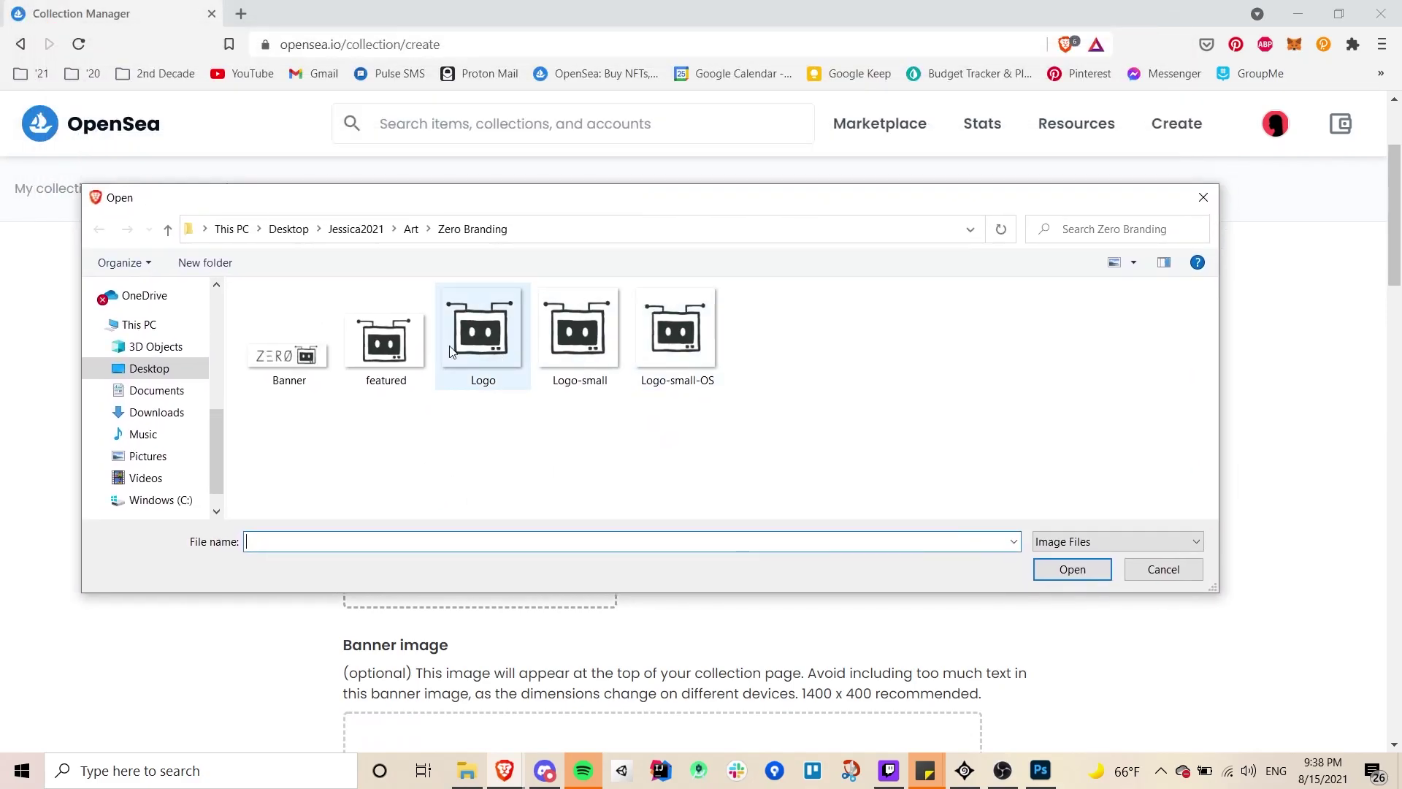
double_click(395, 343)
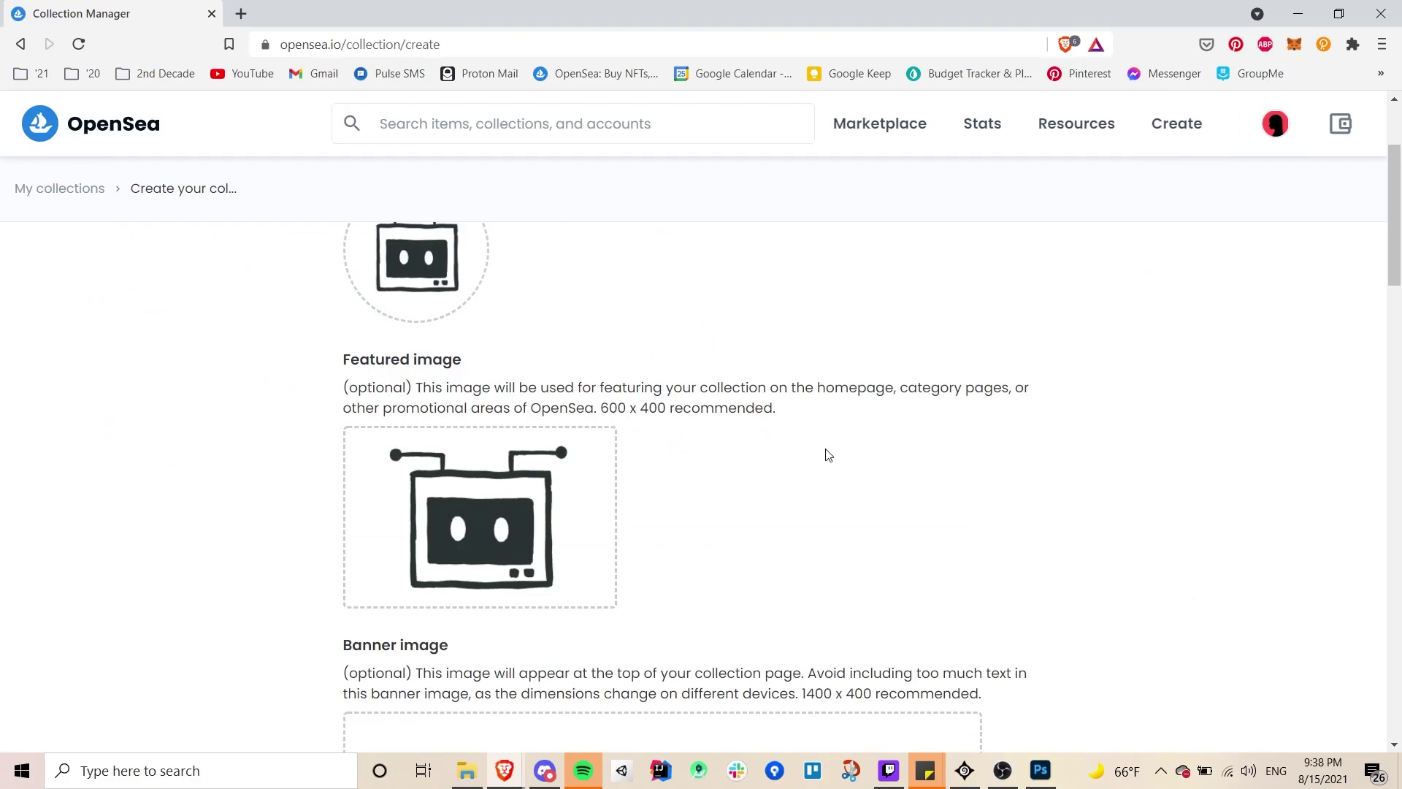
scroll(826, 453, "down", 5)
left_click(672, 427)
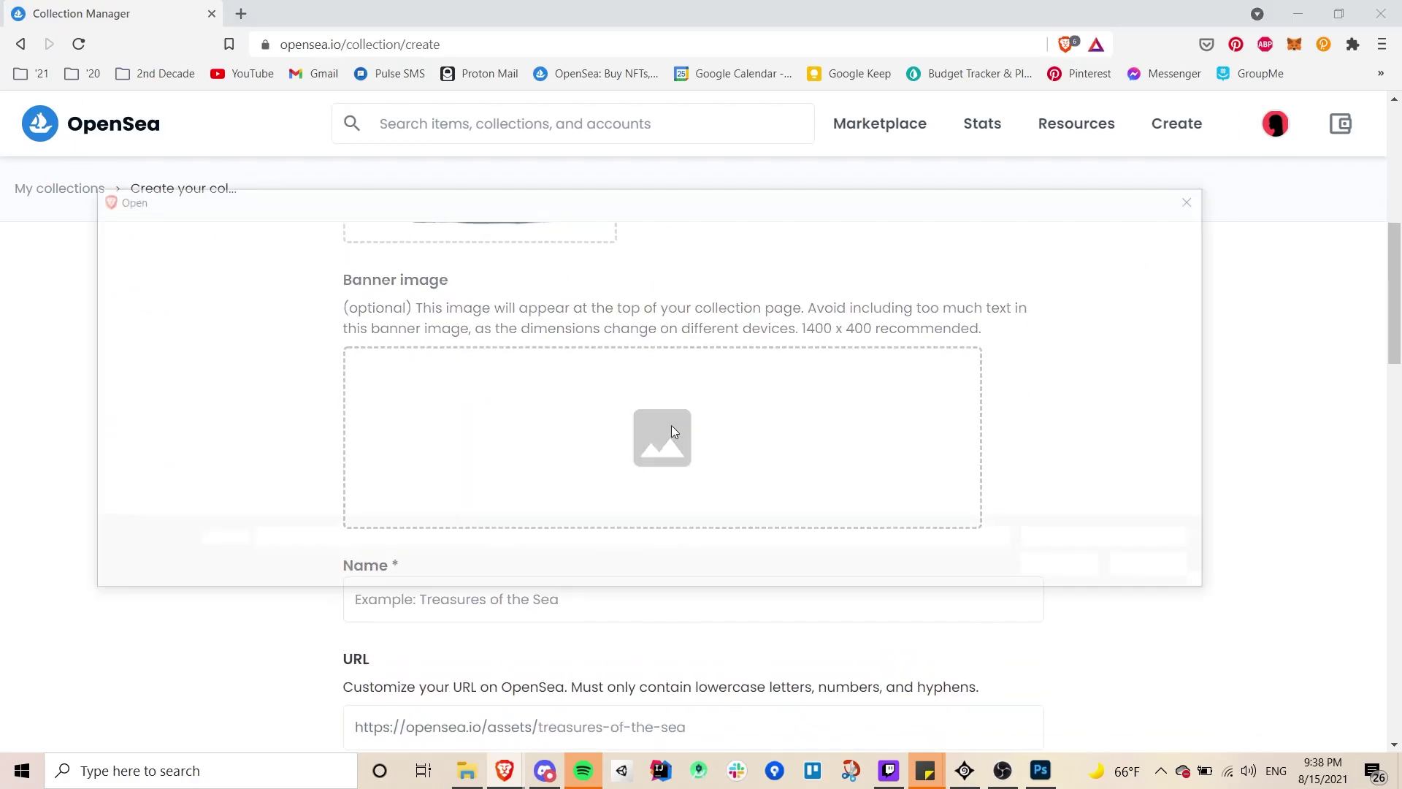
double_click(289, 343)
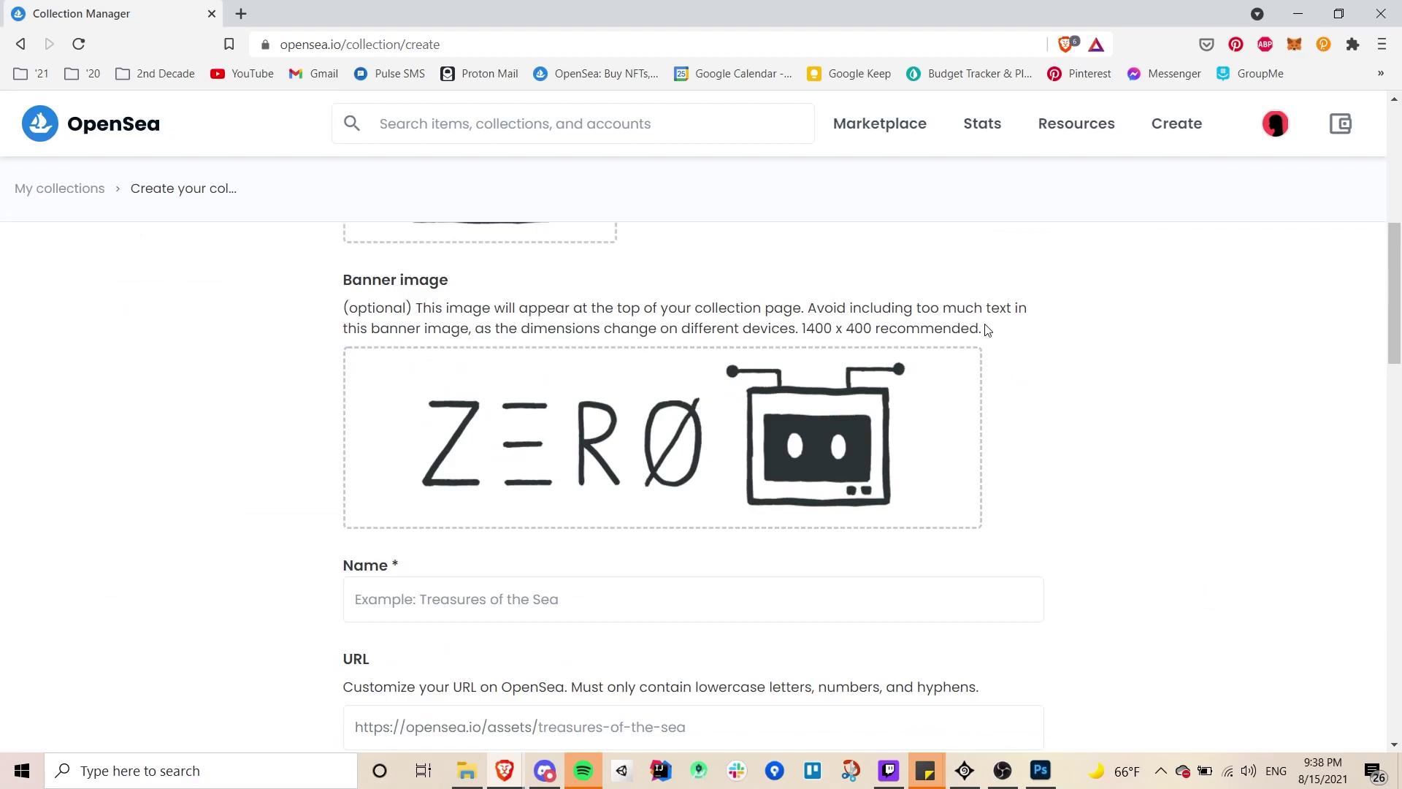
scroll(988, 331, "down", 3)
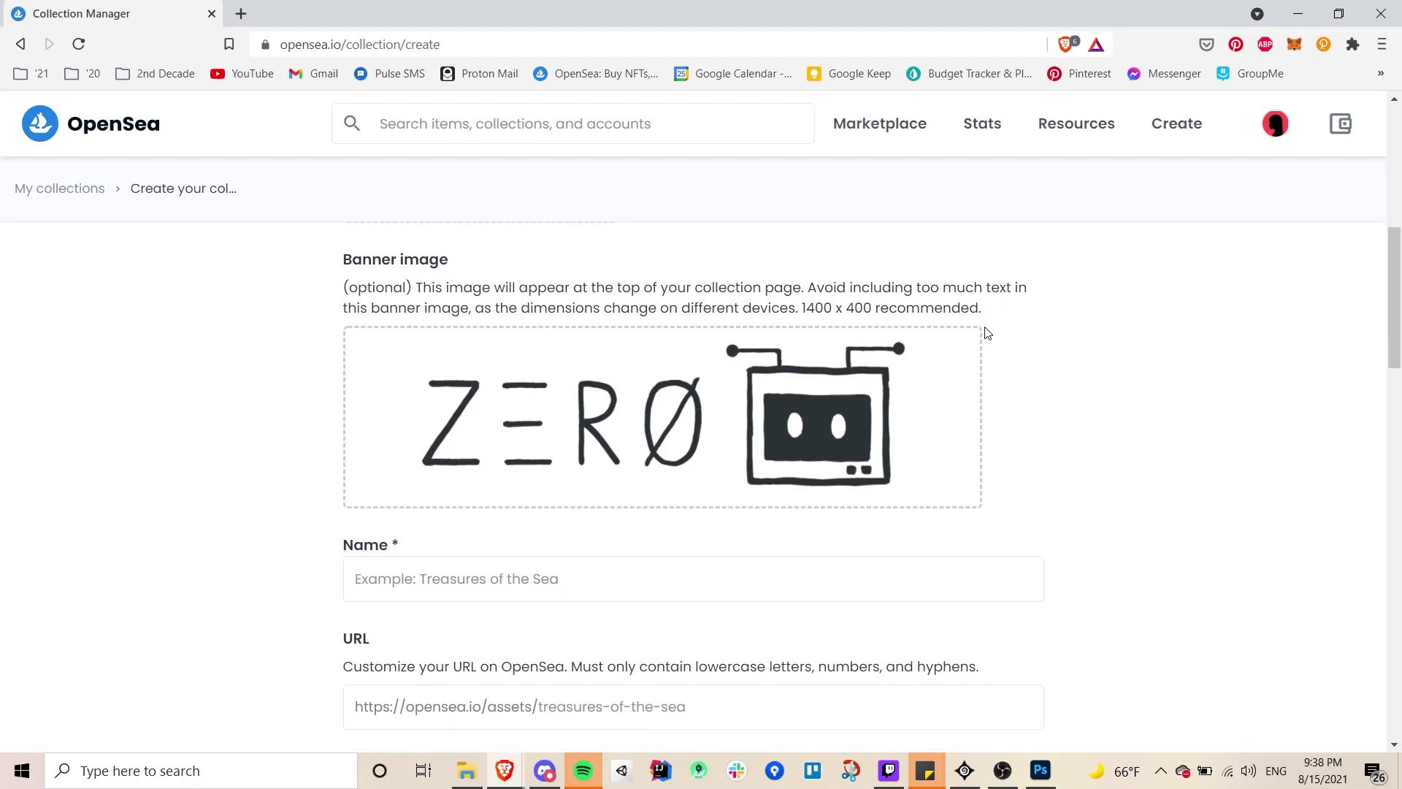
- Name the collection 'Zero Origins' with the custom URL 'zero-origins'
left_click(719, 340)
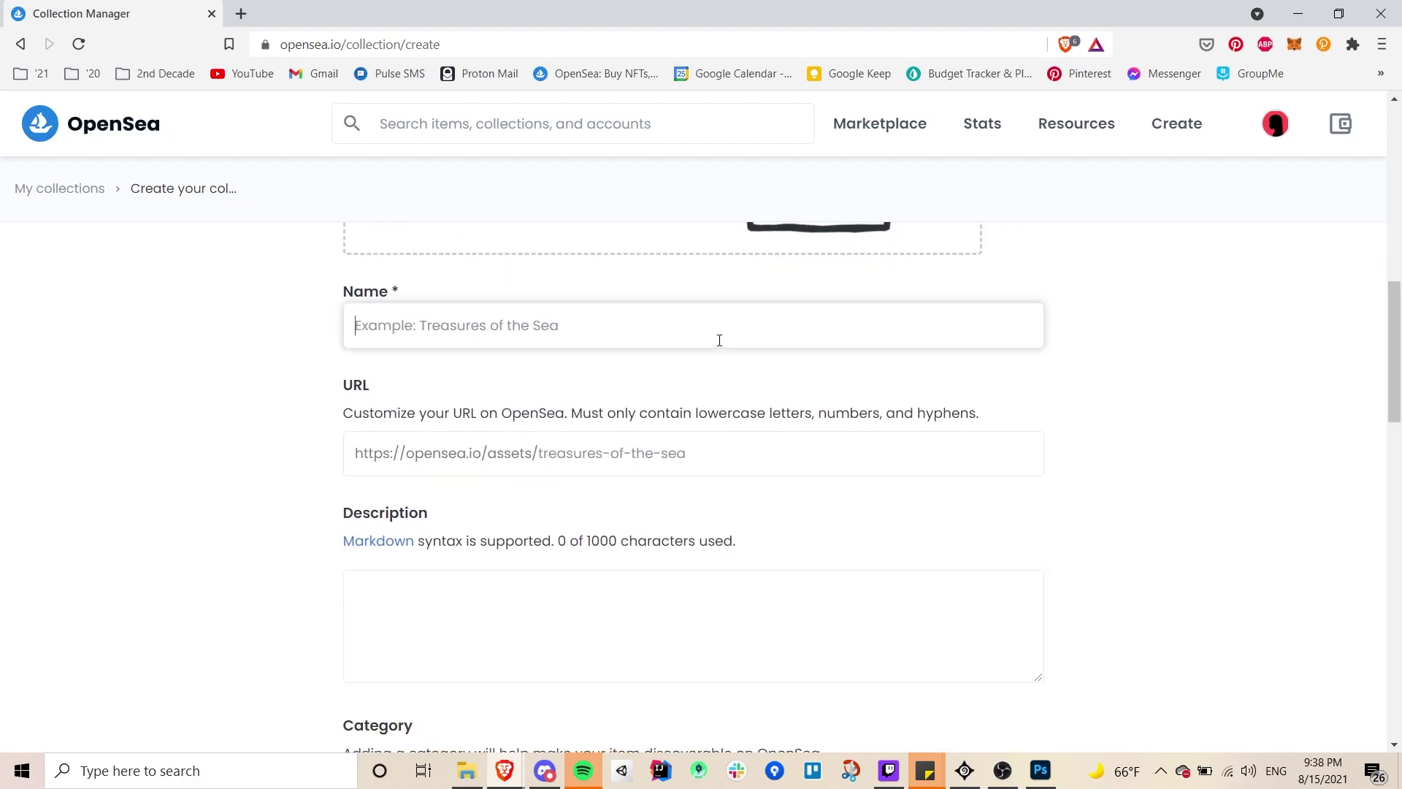
type("Zer")
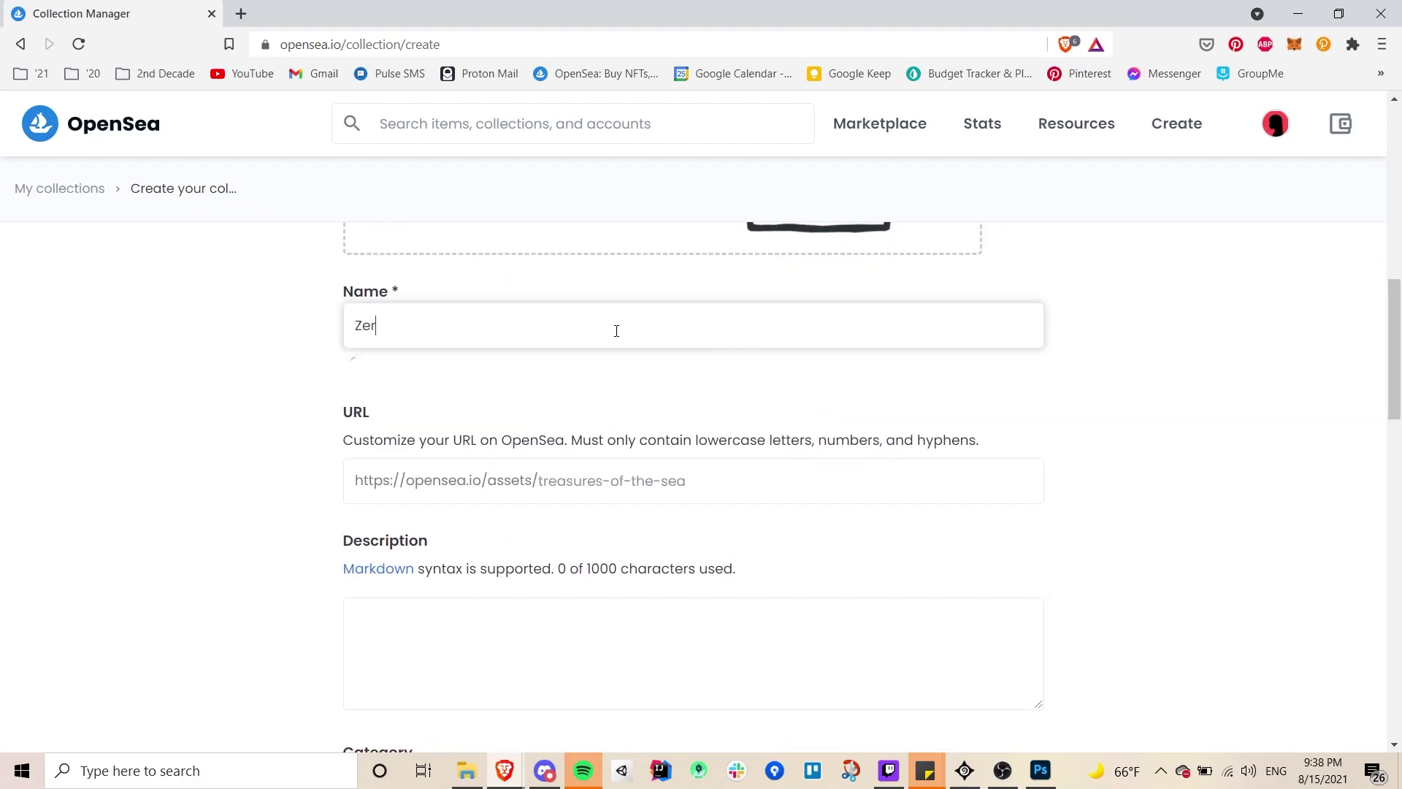
type("o Origins")
left_click(767, 489)
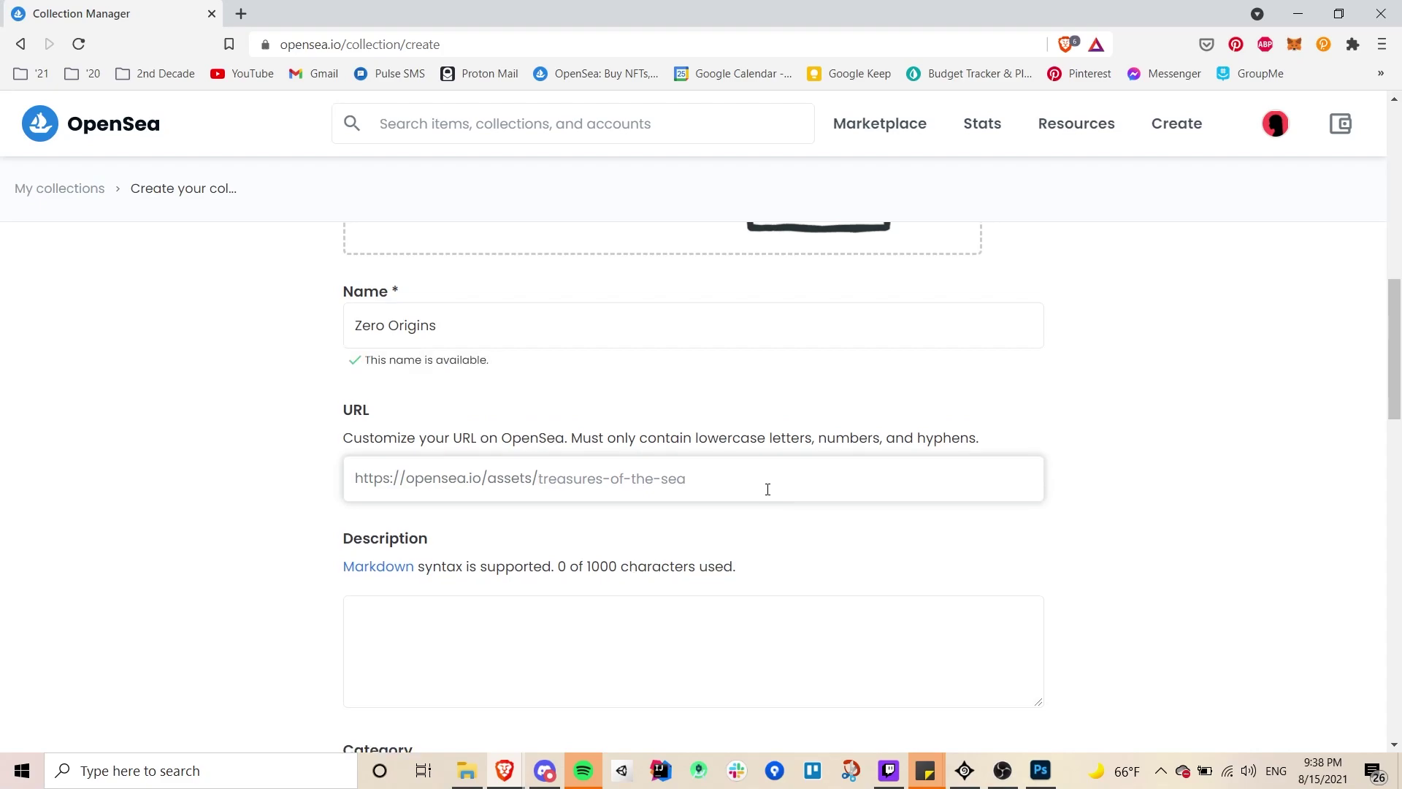
type("zero-")
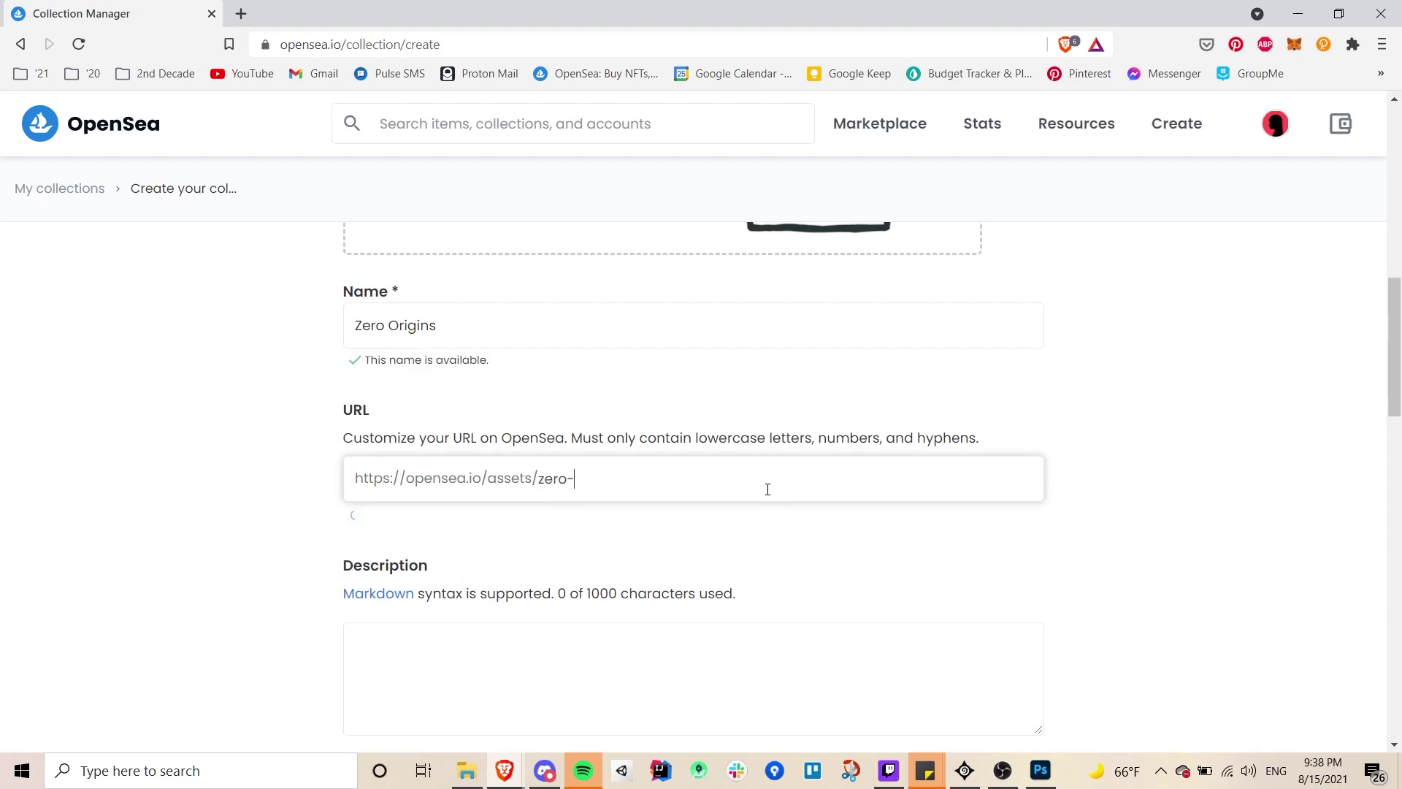
type("origins")
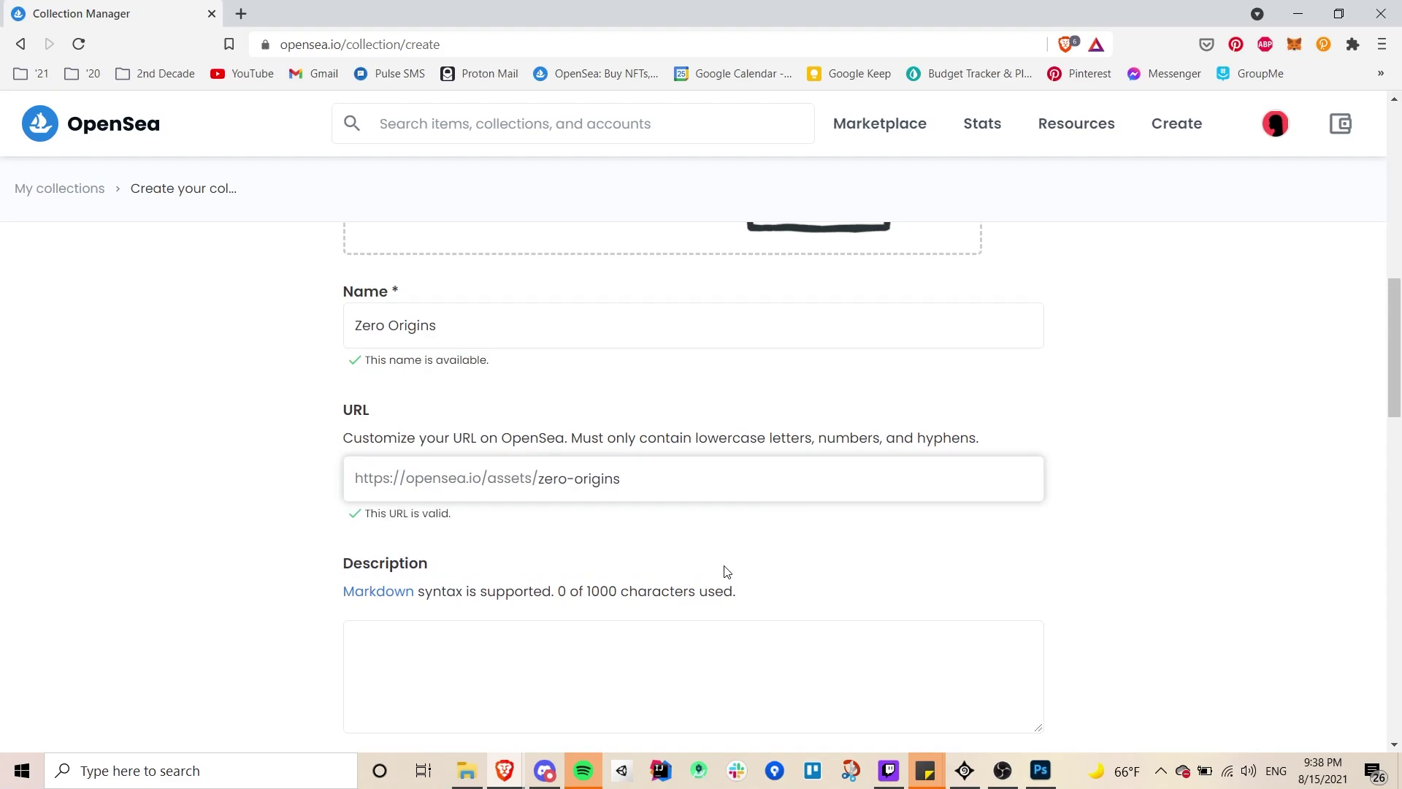
scroll(694, 570, "down", 1)
- Paste in the prepared collection description and set the category to Art
left_click(565, 563)
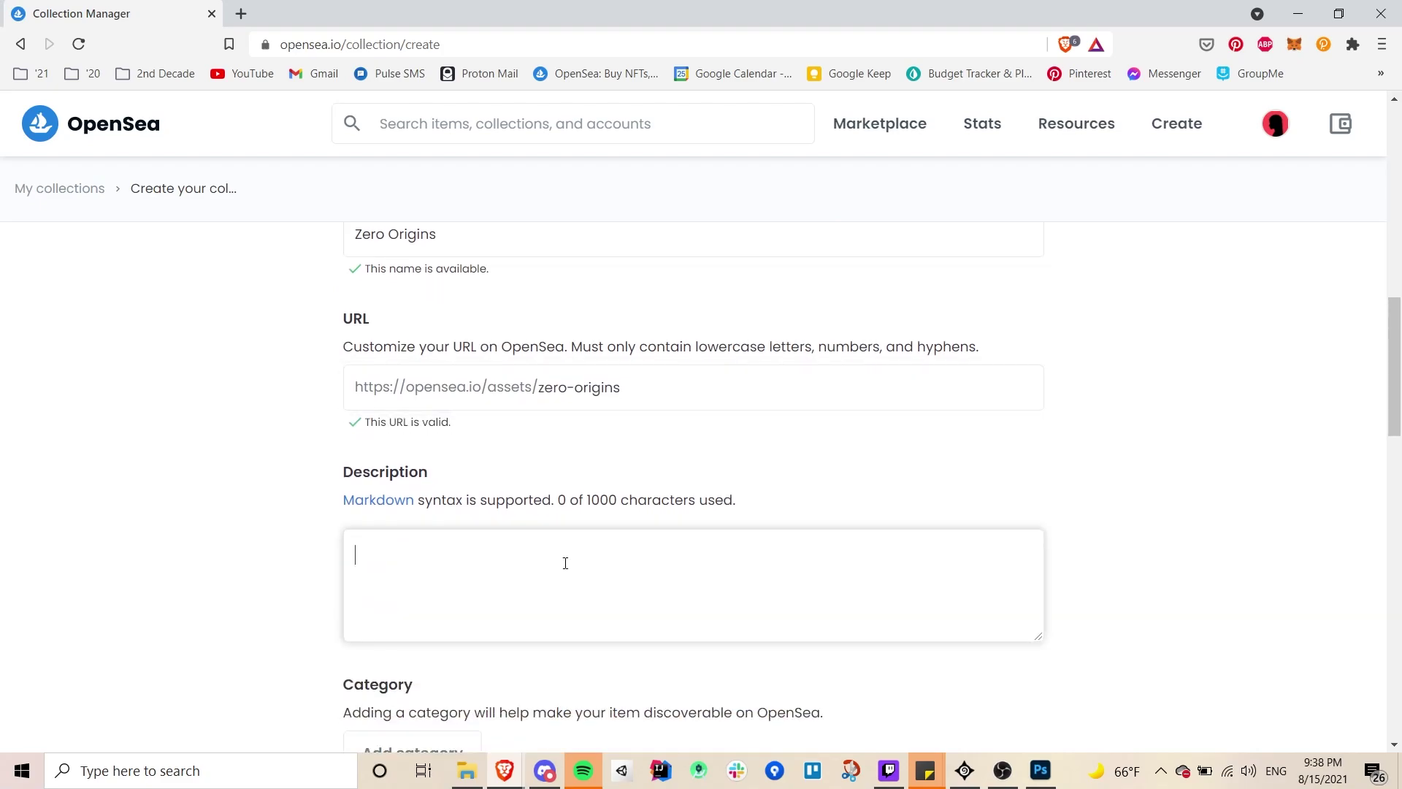
scroll(971, 463, "down", 3)
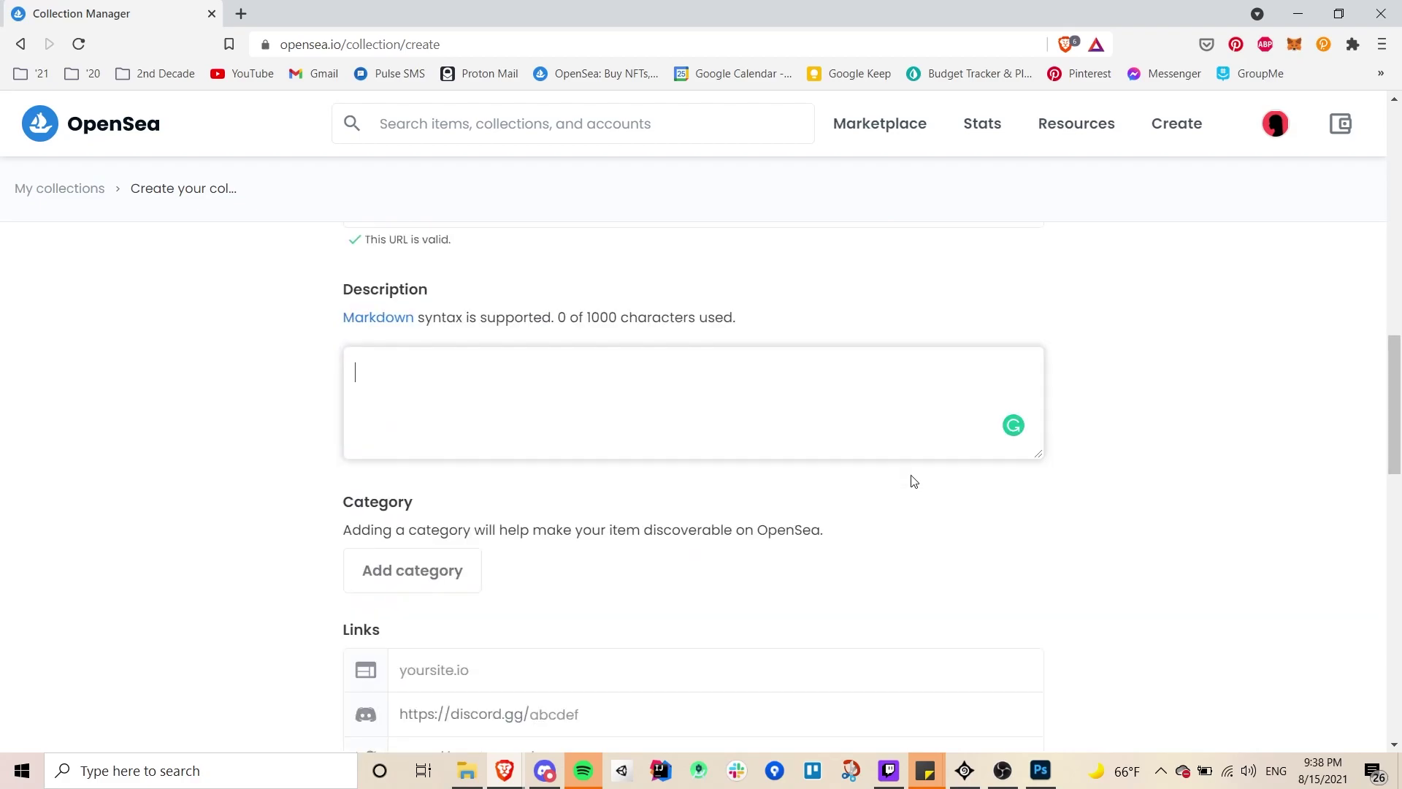
type("A collection of a robot named Zero. His story will unfold through the animations over time.")
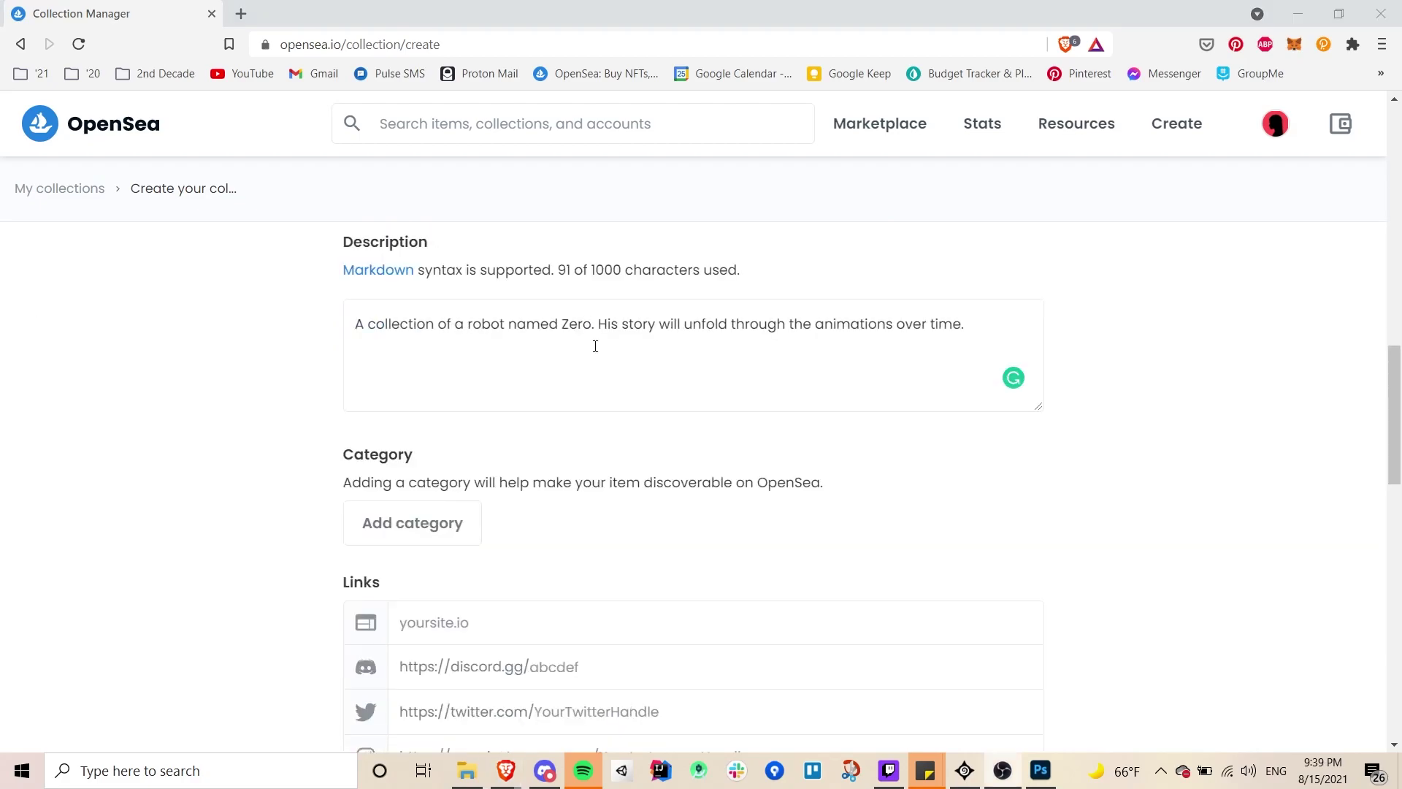
left_click(441, 533)
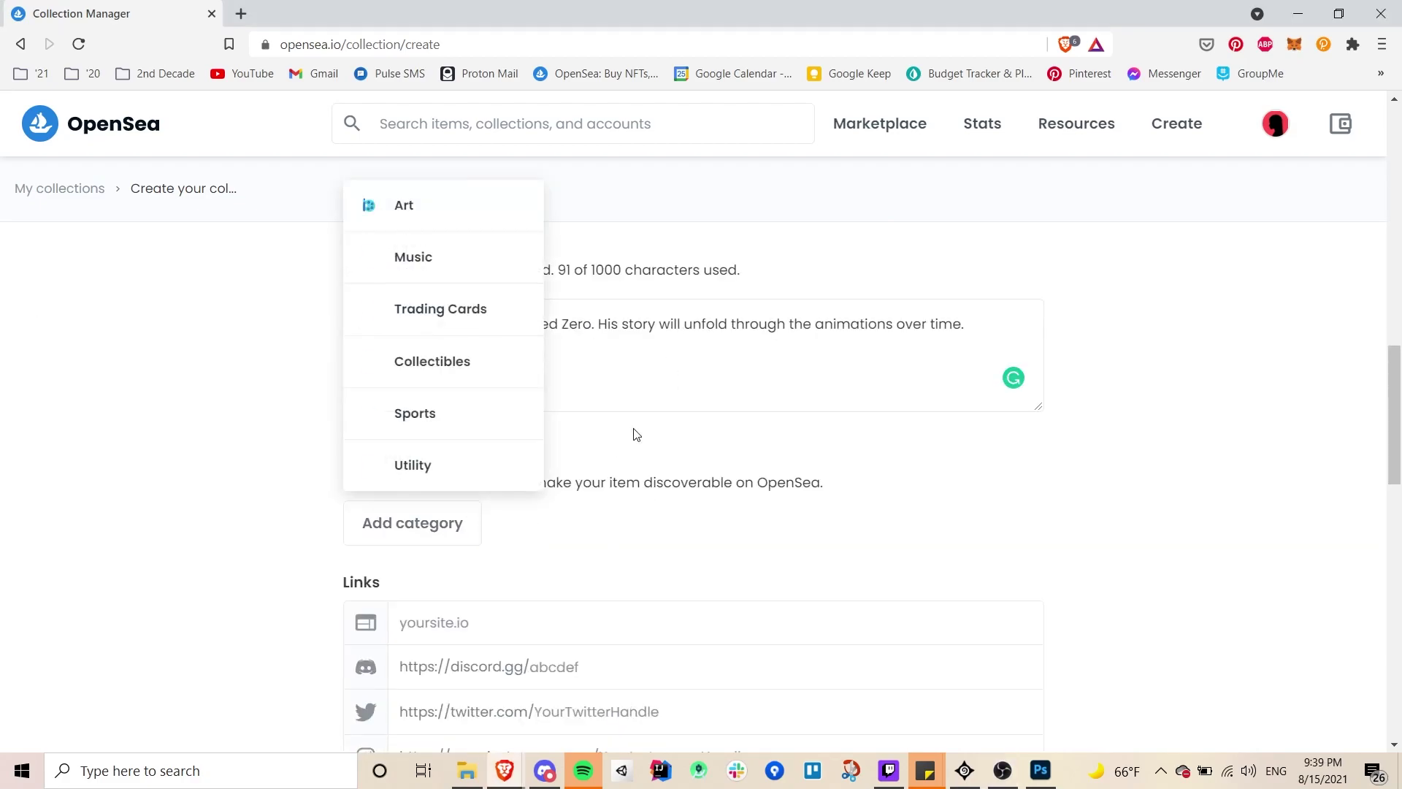
left_click(483, 226)
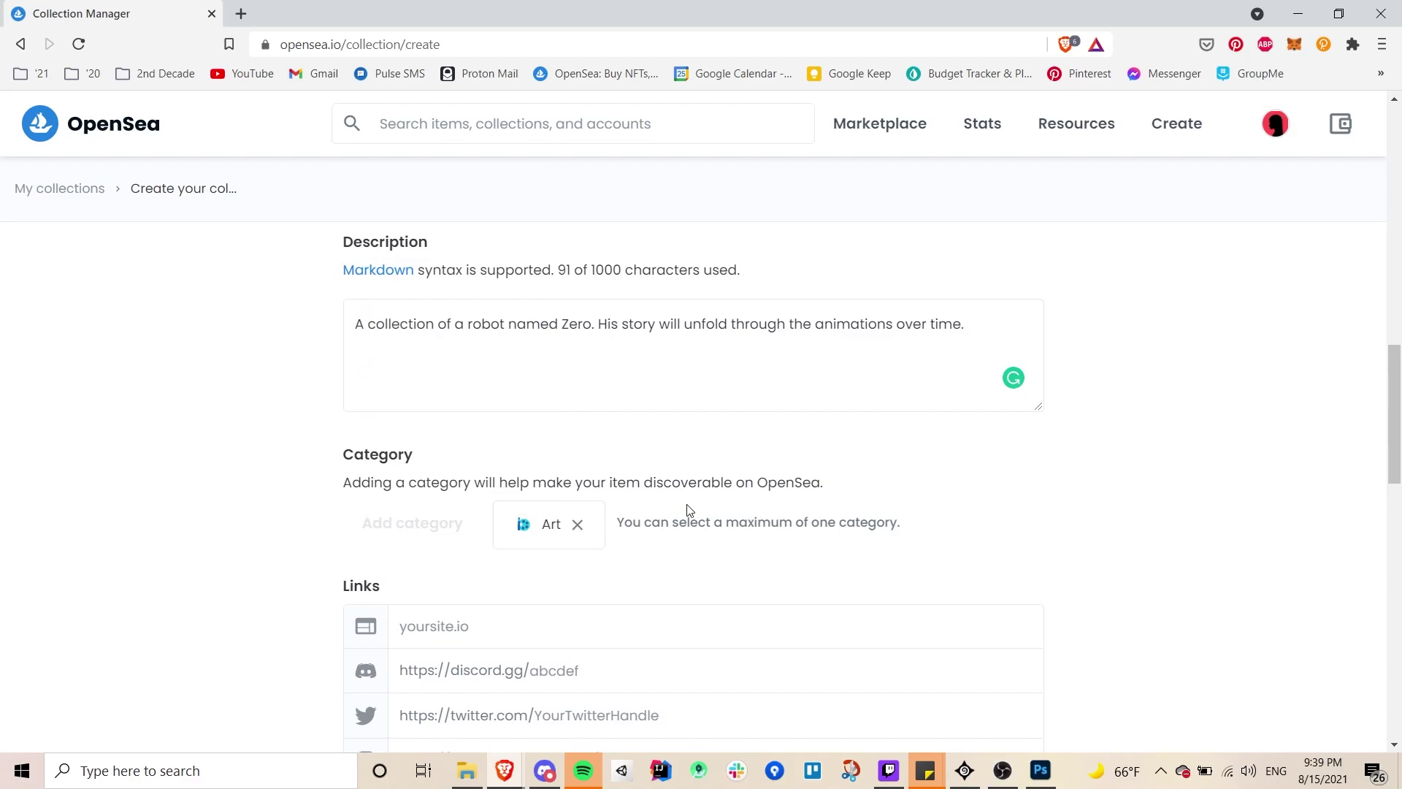
- Change 'robot' to 'junk bot' and accept the 'Watch his story unfold' rewording
double_click(483, 328)
key("BackSpace")
type("junk bot")
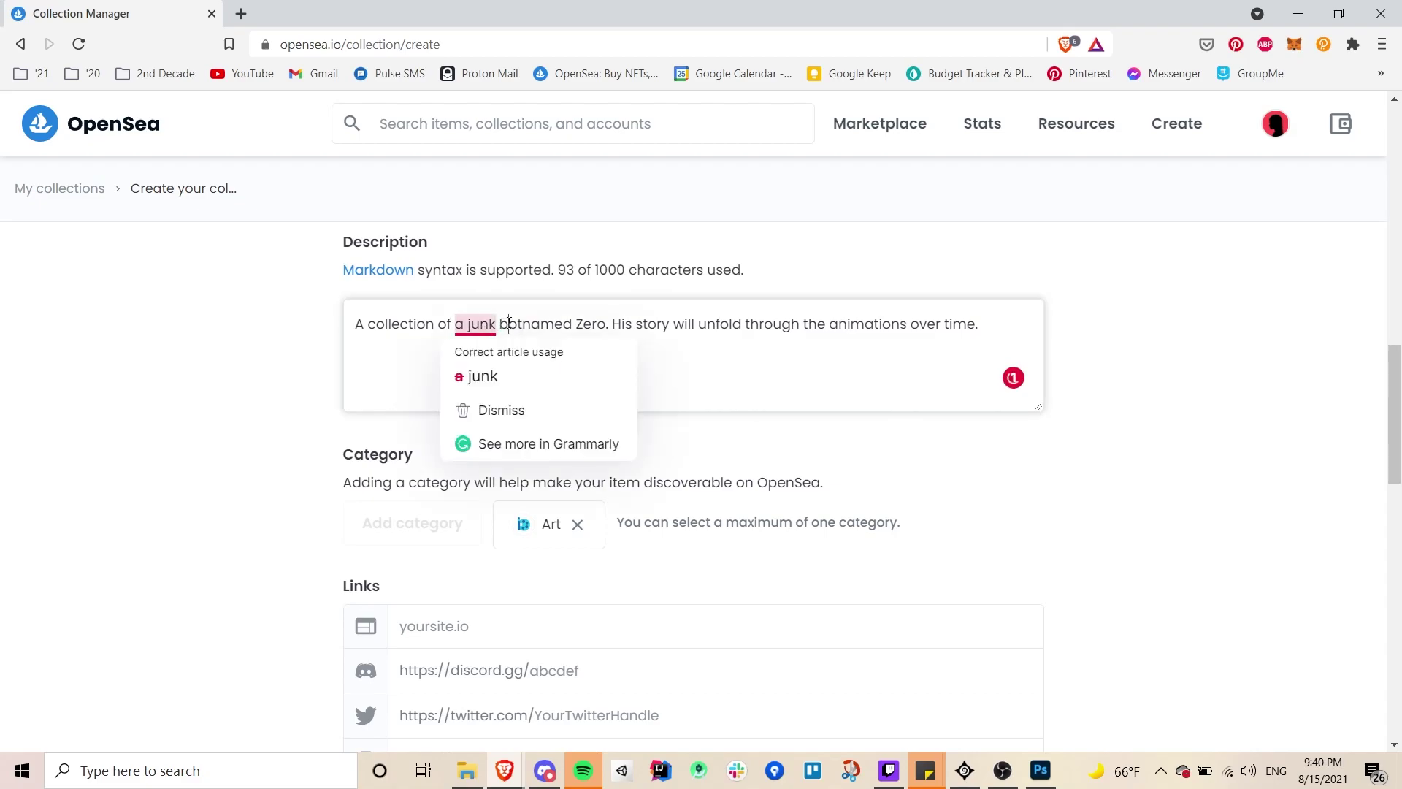
left_click(508, 326)
left_click(500, 326)
left_click(527, 327)
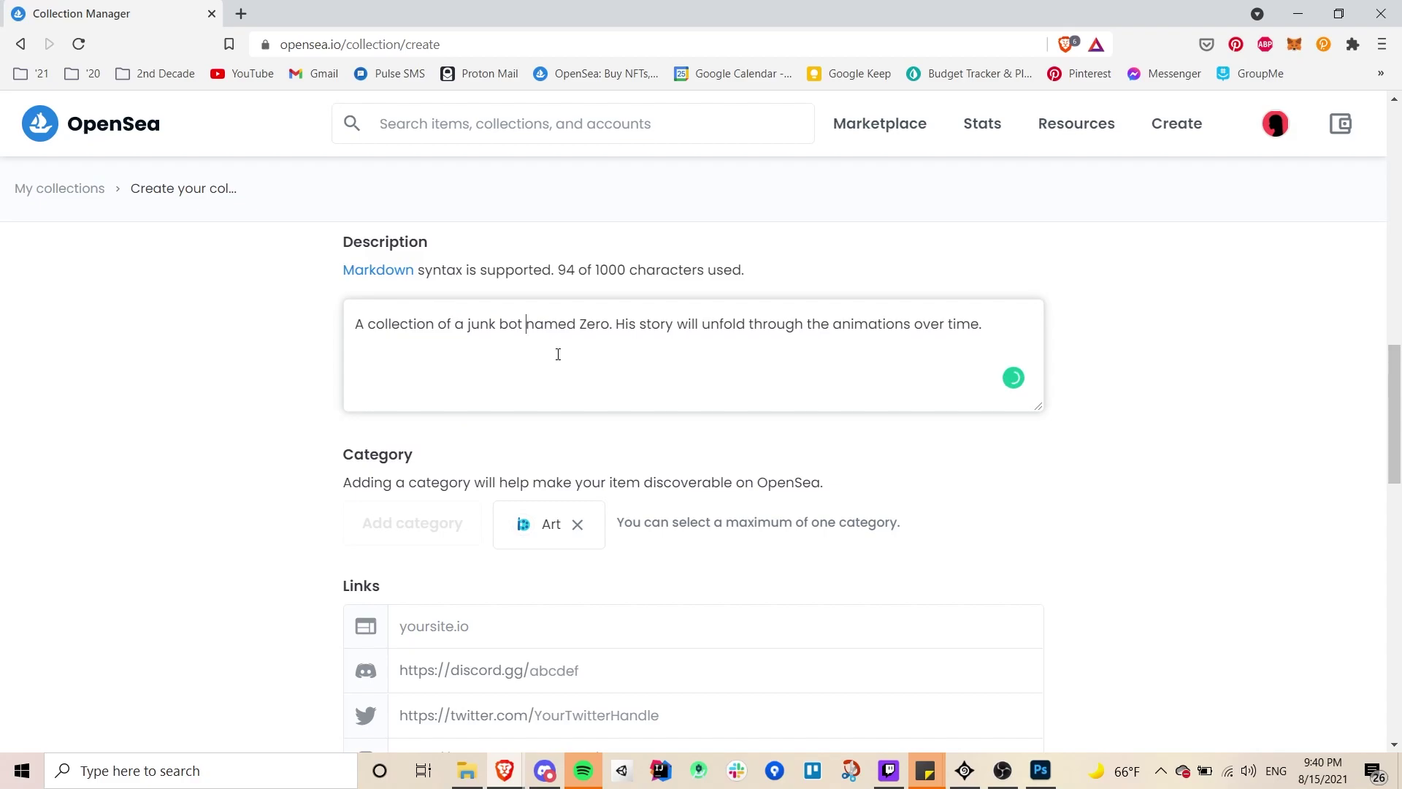
left_click(985, 326)
left_click(591, 368)
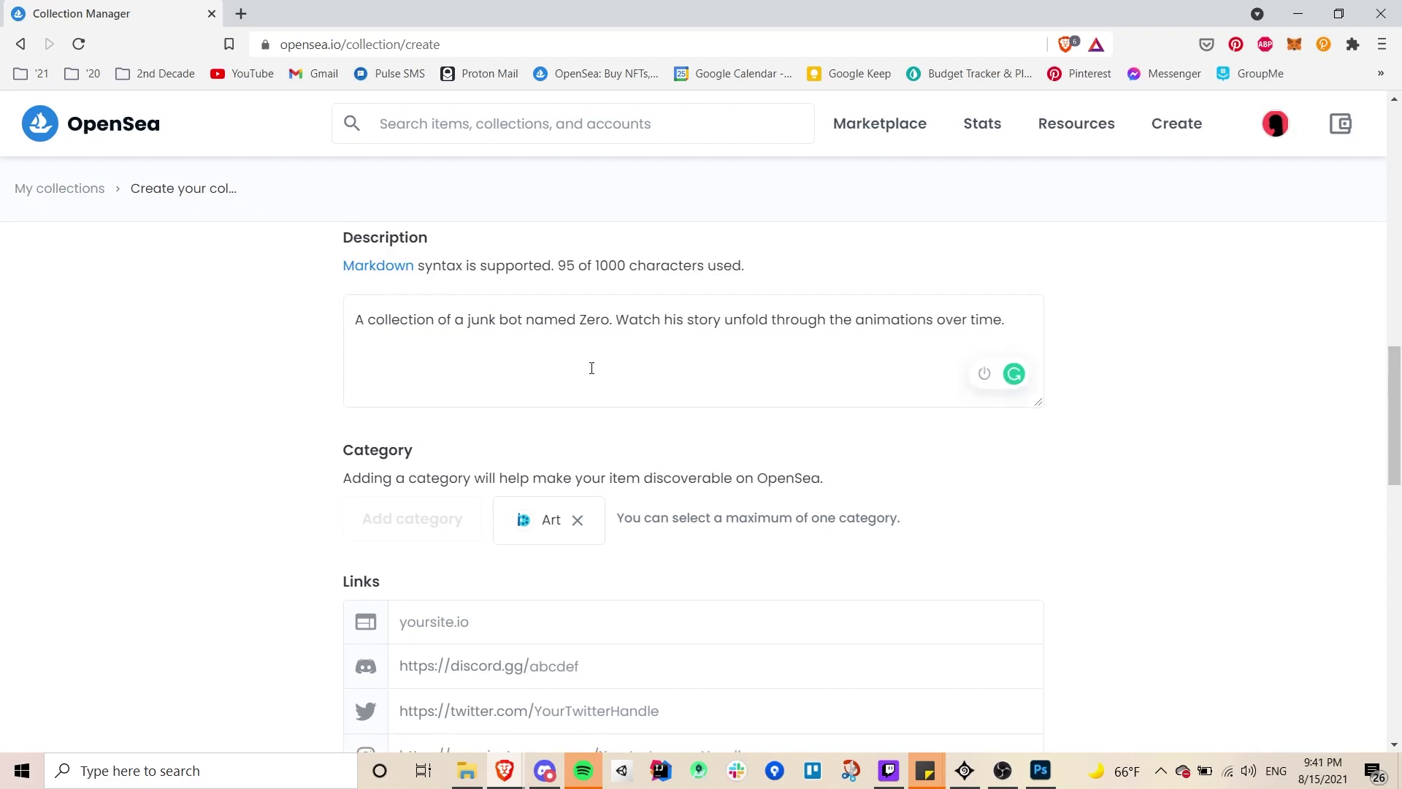
- Enter the creator's website address in the website link field, correcting typos
scroll(592, 368, "down", 3)
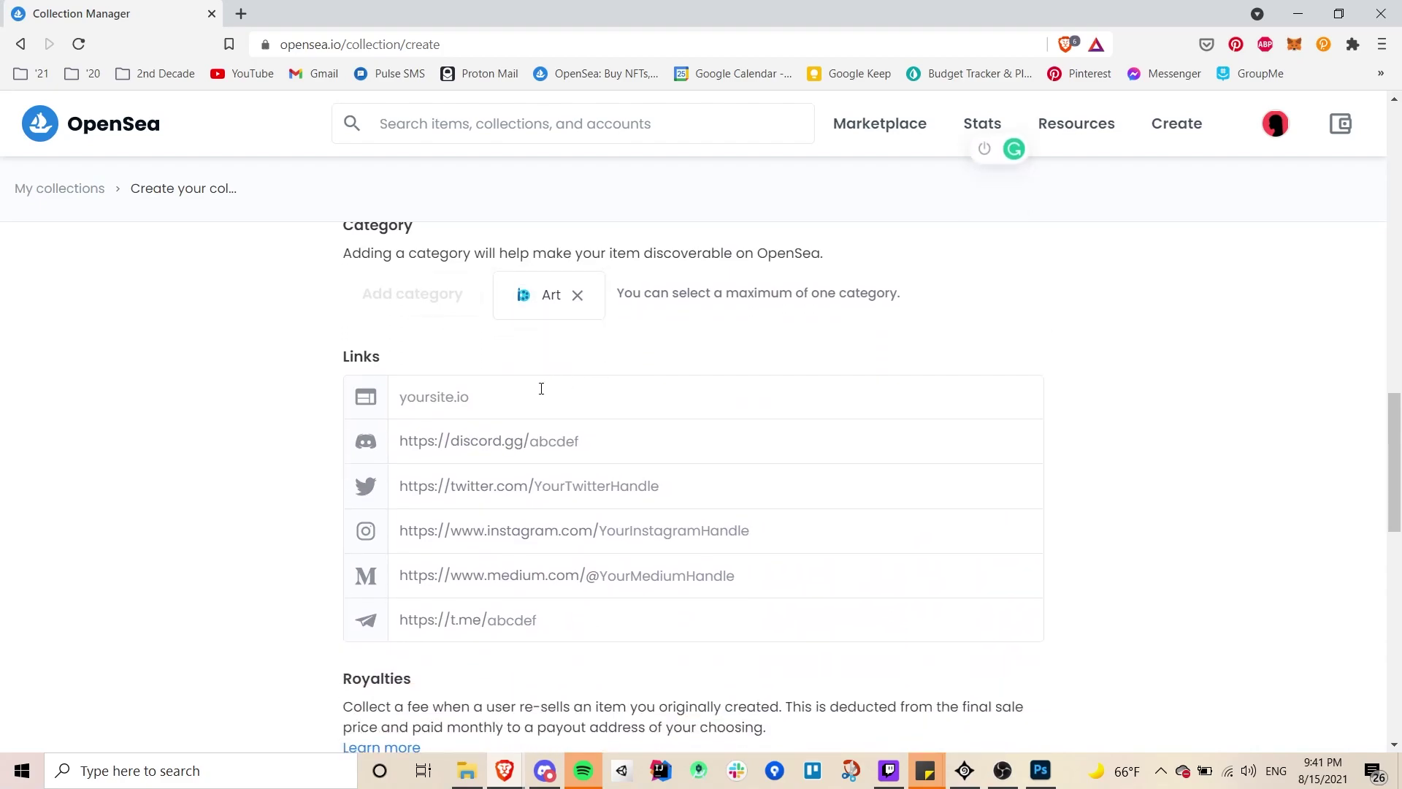
left_click(525, 392)
type("http")
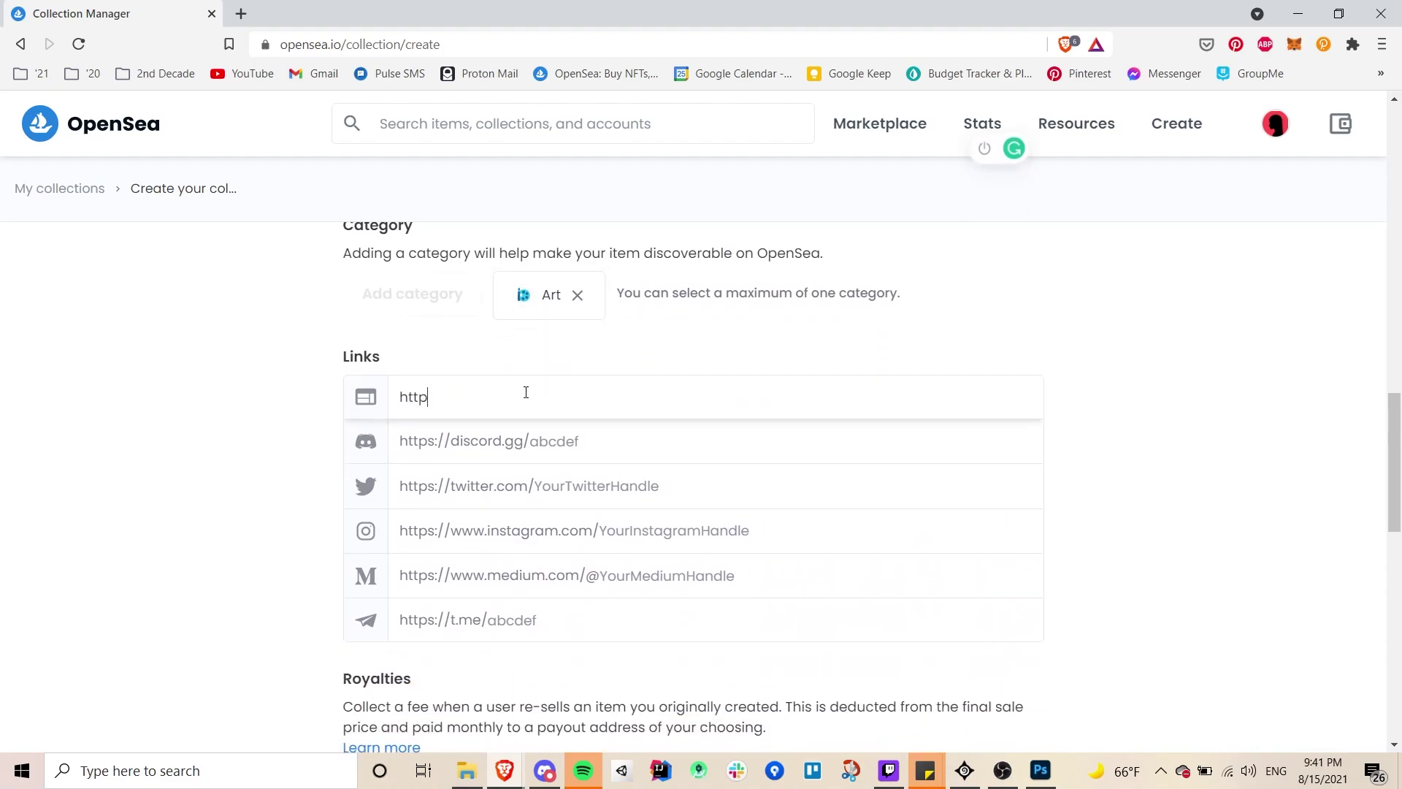
type("s://animcom")
double_click(501, 398)
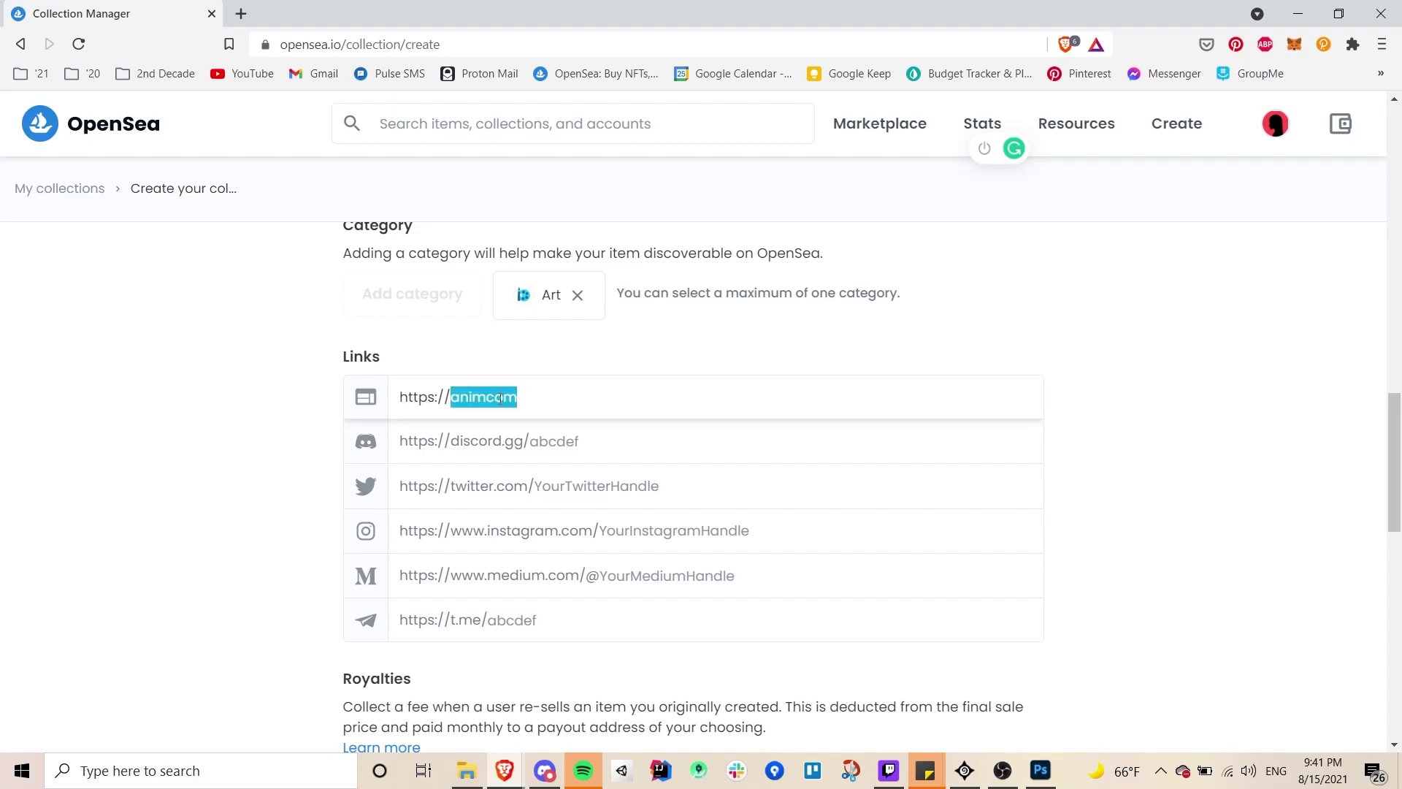
type("anted")
key("BackSpace")
key("BackSpace")
key("BackSpace")
type("imatedjess.com")
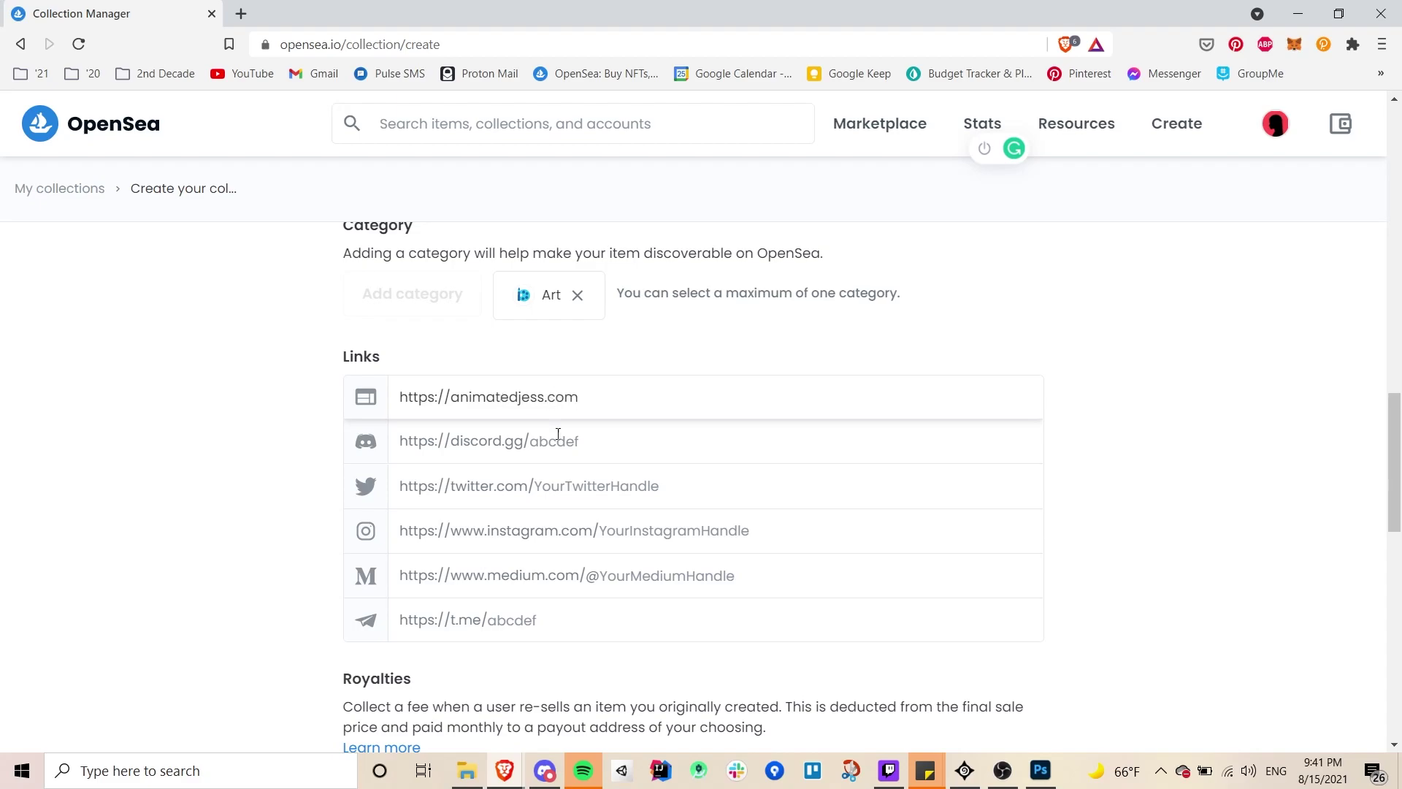
- Fill in the creator's Twitter and Instagram handles
left_click(607, 494)
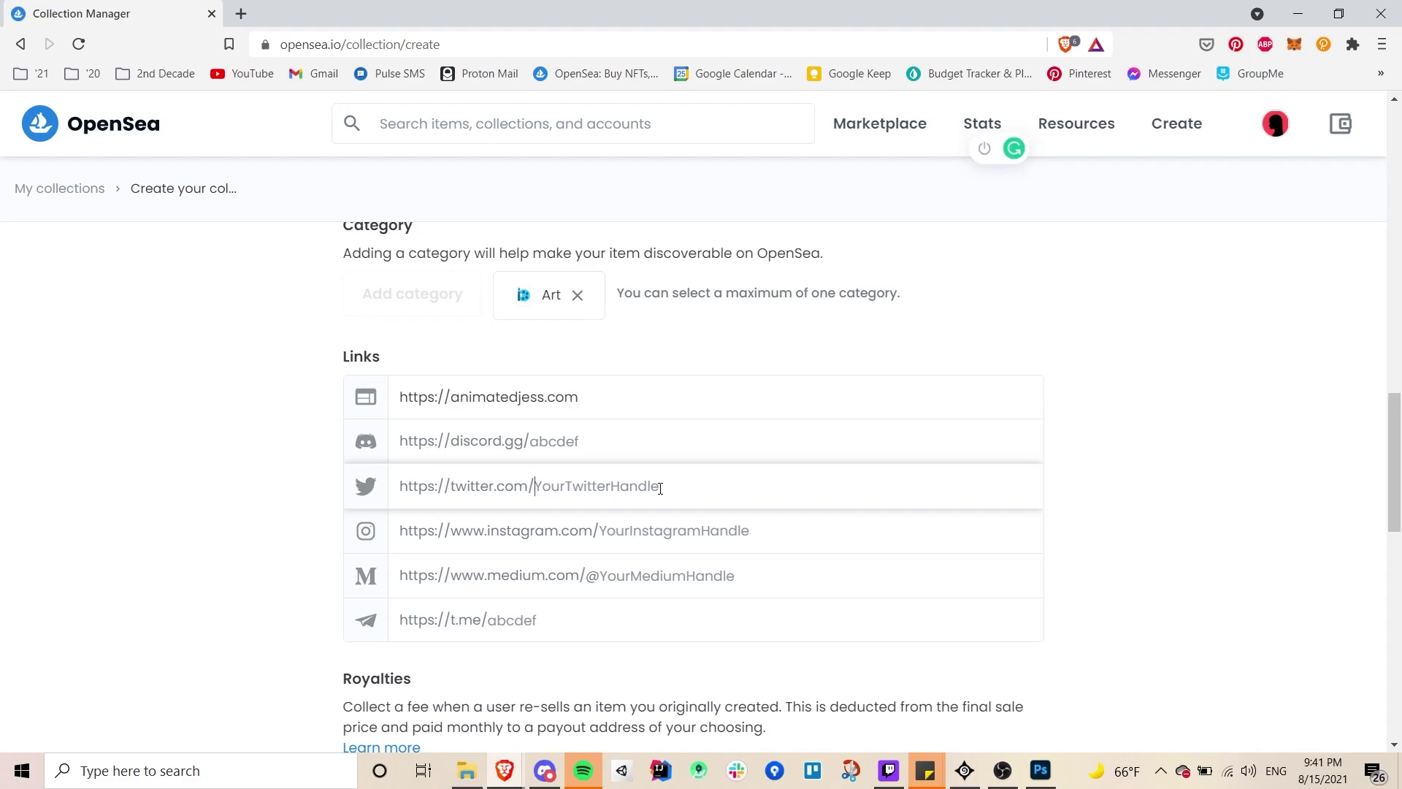
type("animatedjess")
left_click(662, 526)
type("animated")
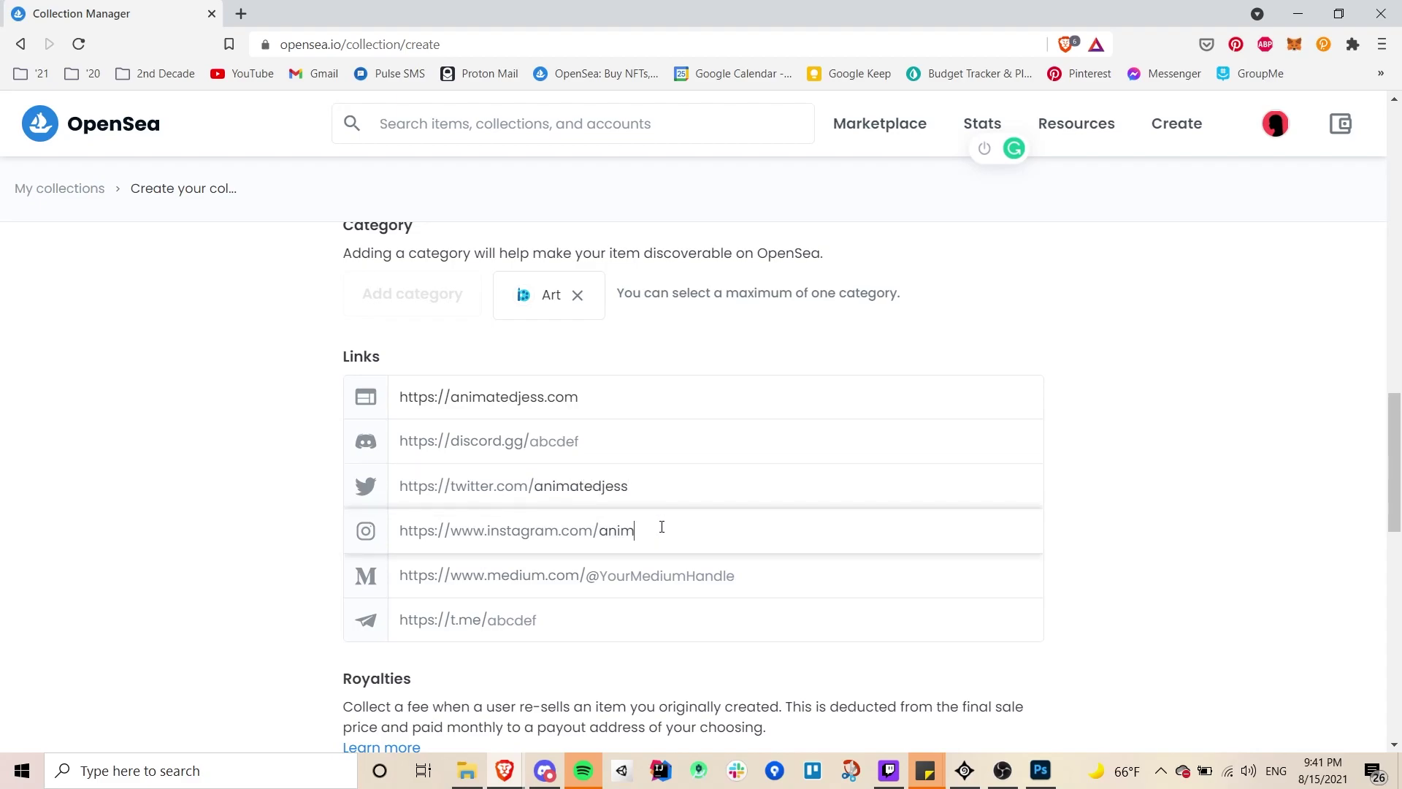
type("jess")
left_click(1163, 601)
scroll(1163, 600, "down", 3)
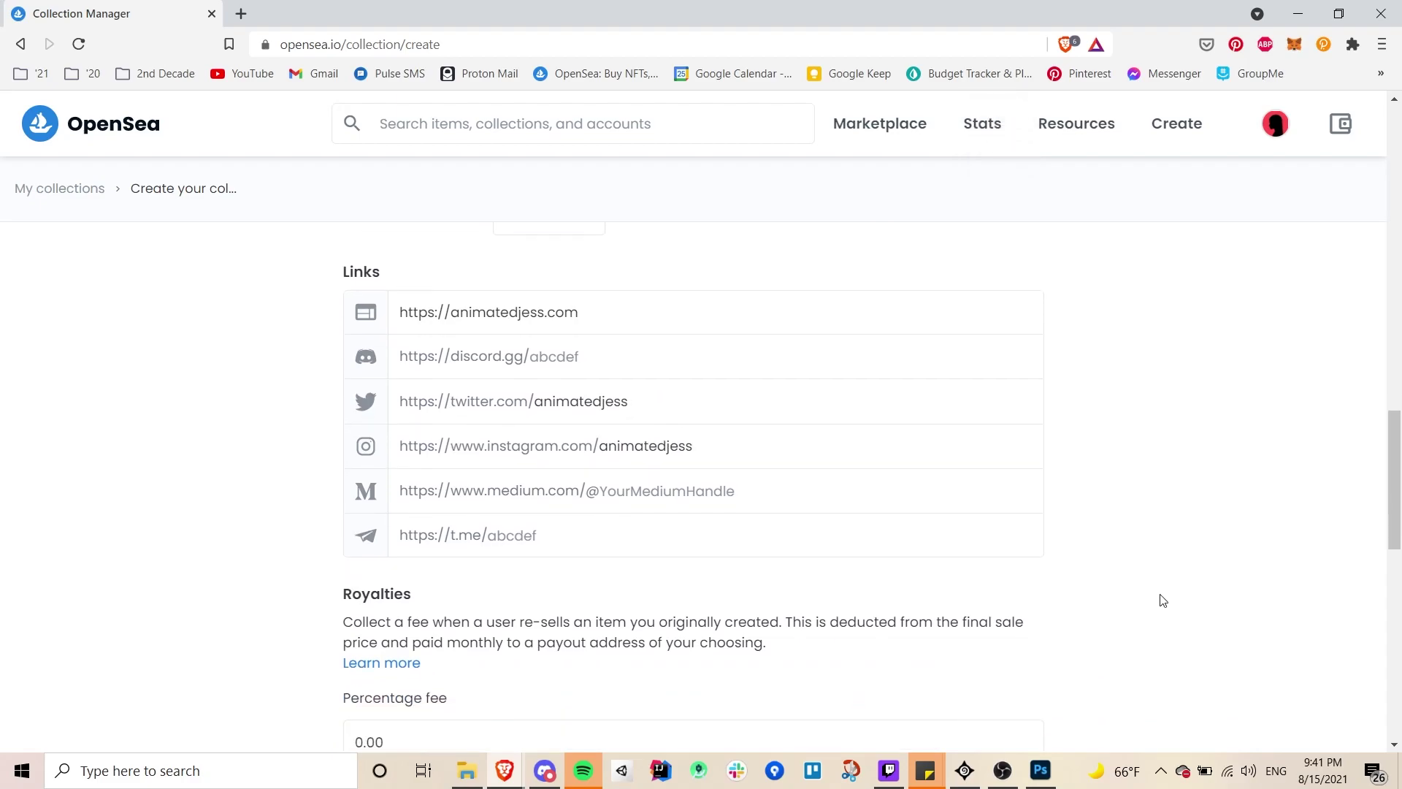
- Set the royalty percentage fee to 10
scroll(1162, 601, "down", 2)
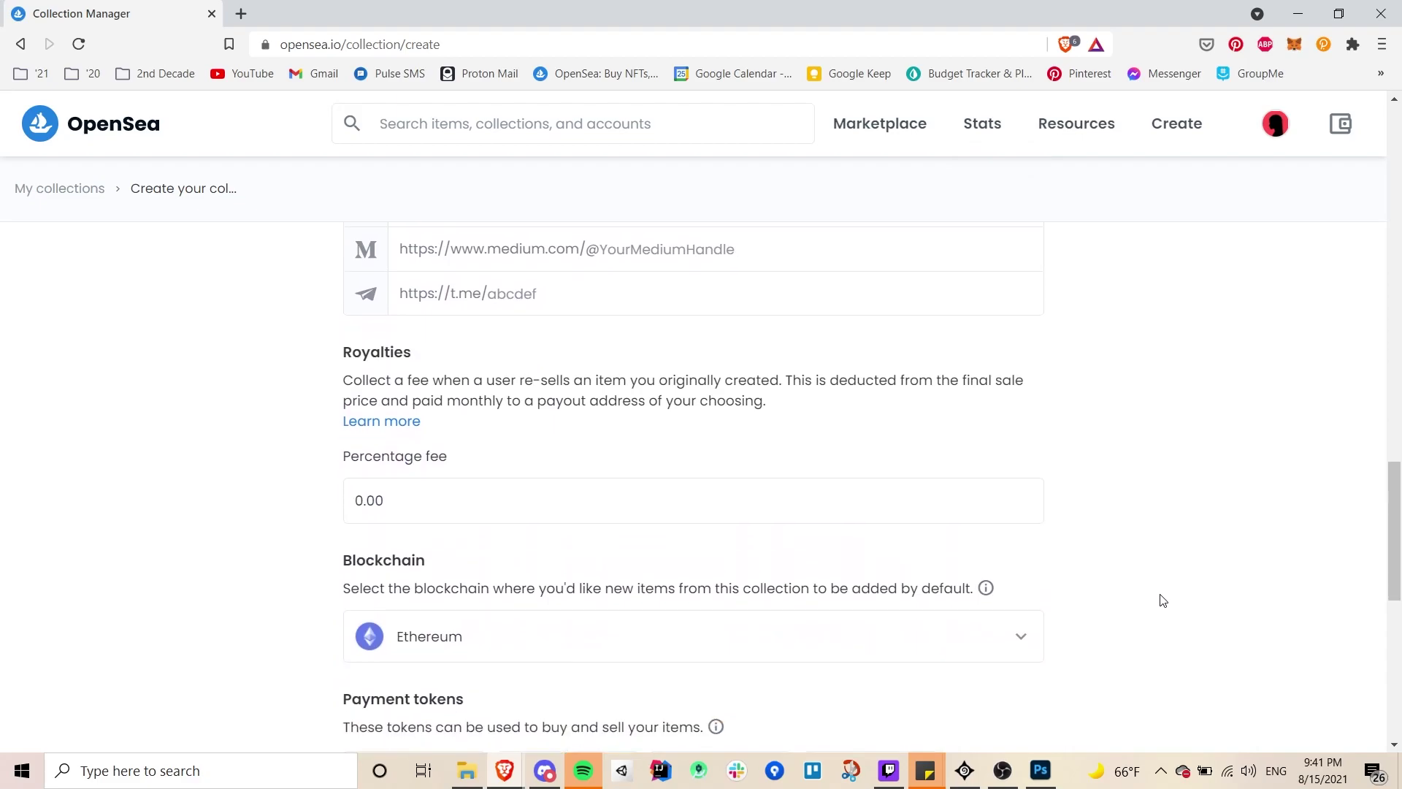
scroll(1060, 582, "down", 1)
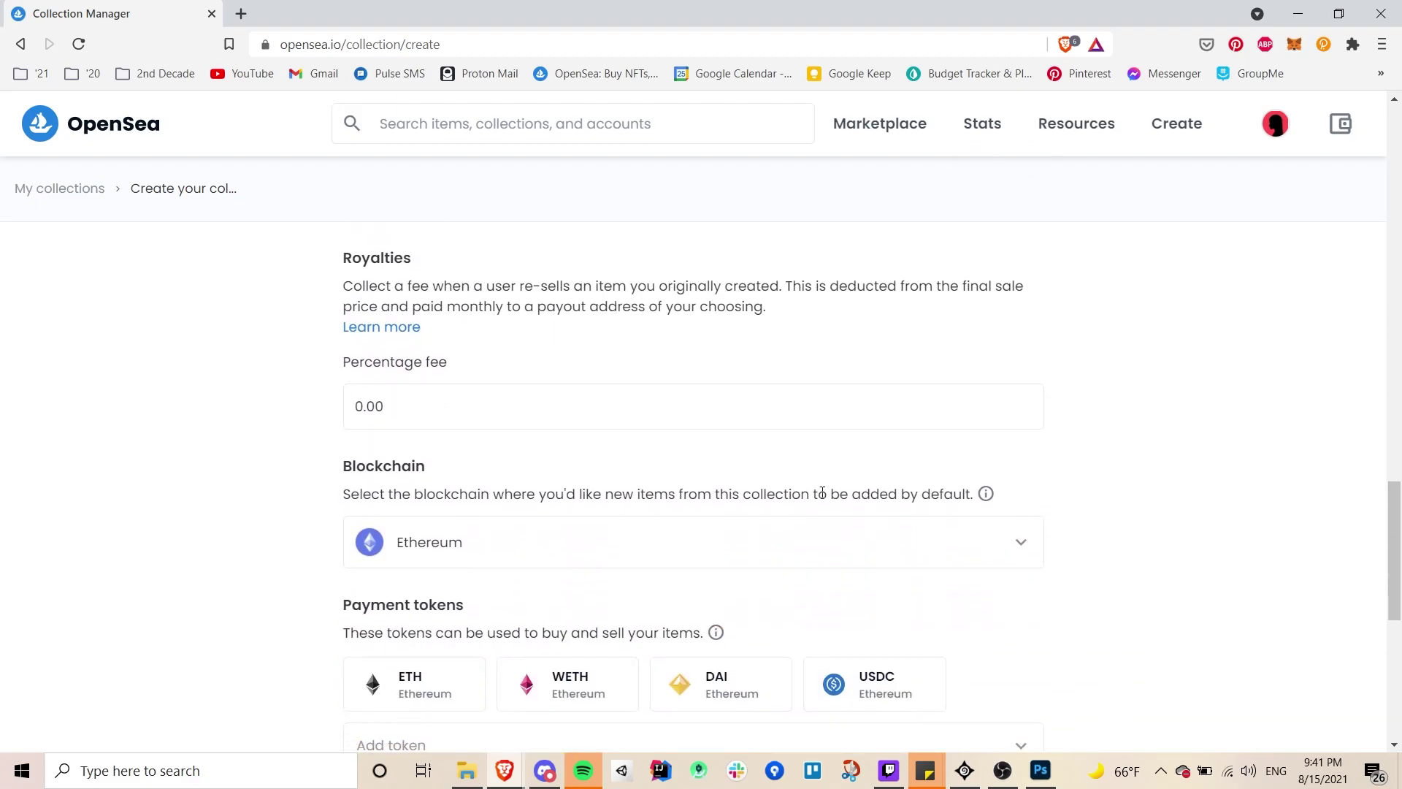
left_click(714, 412)
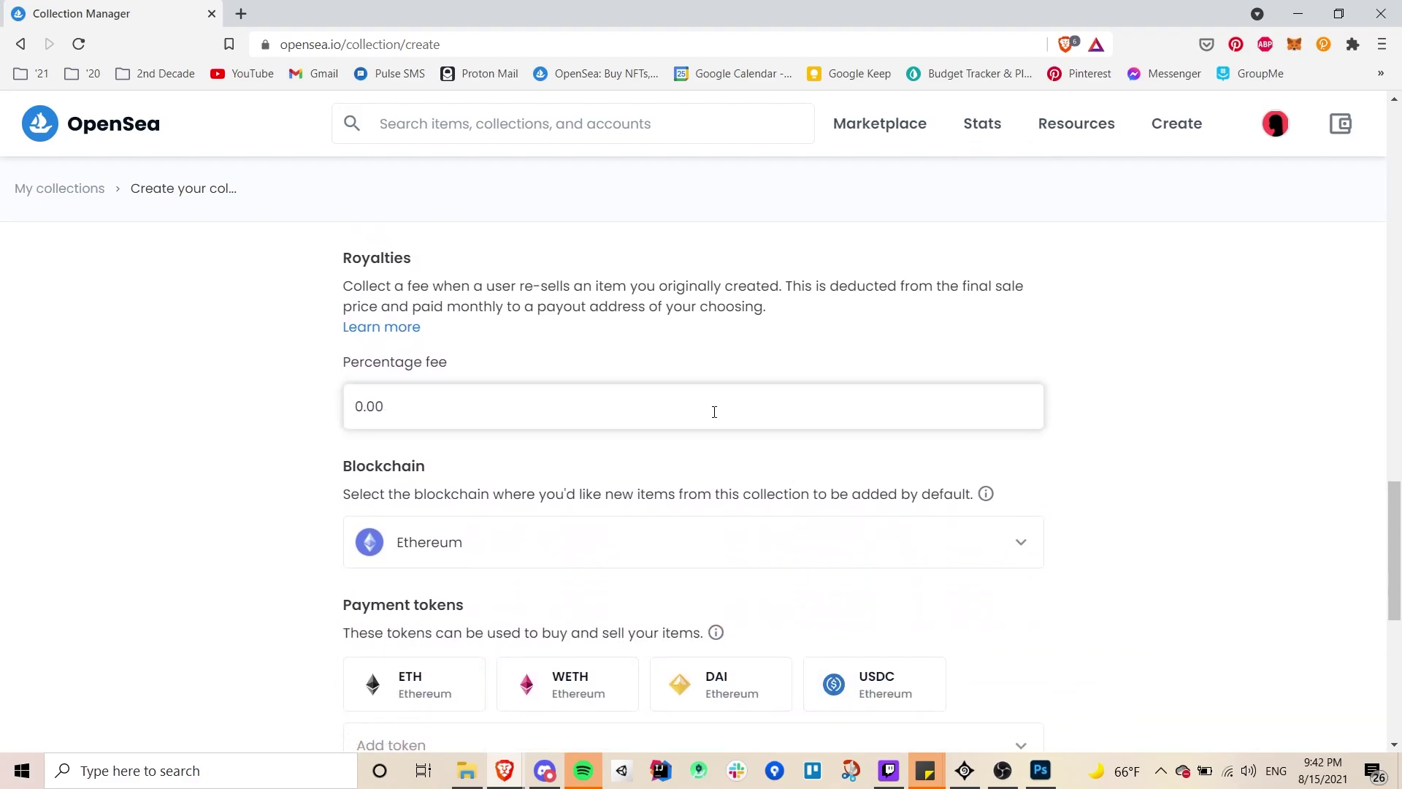
key("BackSpace")
key("BackSpace")
key("BackSpace")
key("BackSpace")
type("10")
- Enter the creator's ENS name as the payout wallet address
left_click(716, 518)
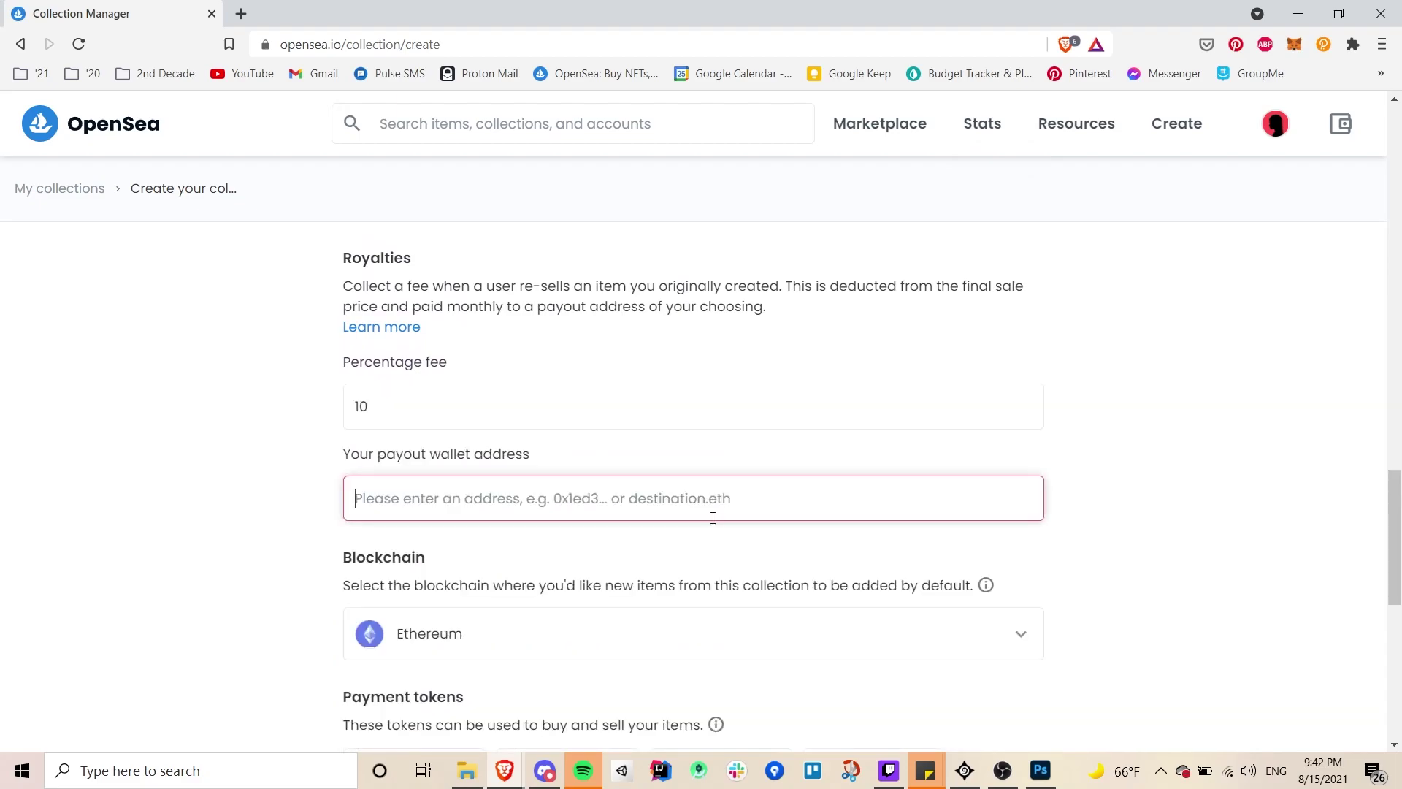
type("anima")
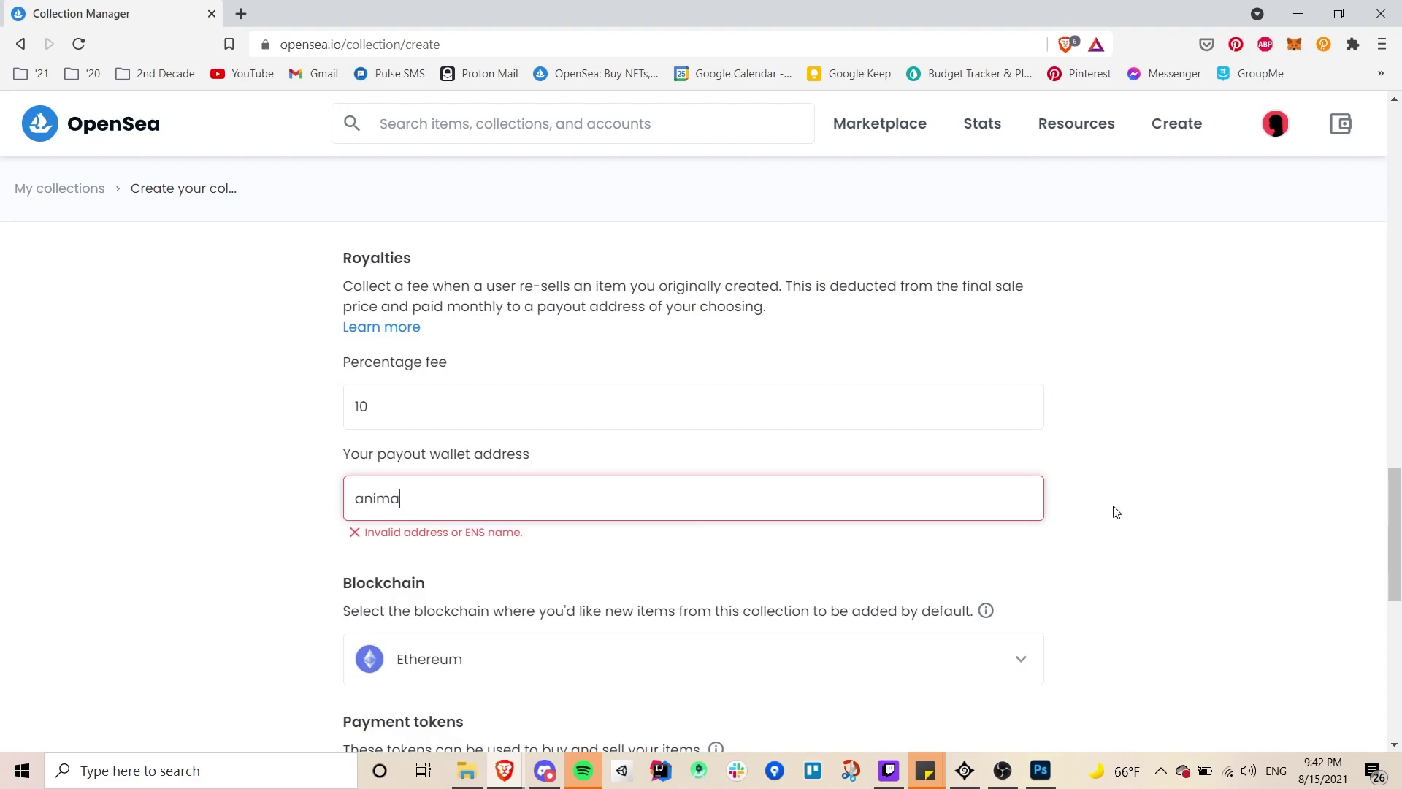
type("tedjess.eth")
left_click(1105, 575)
scroll(764, 584, "down", 1)
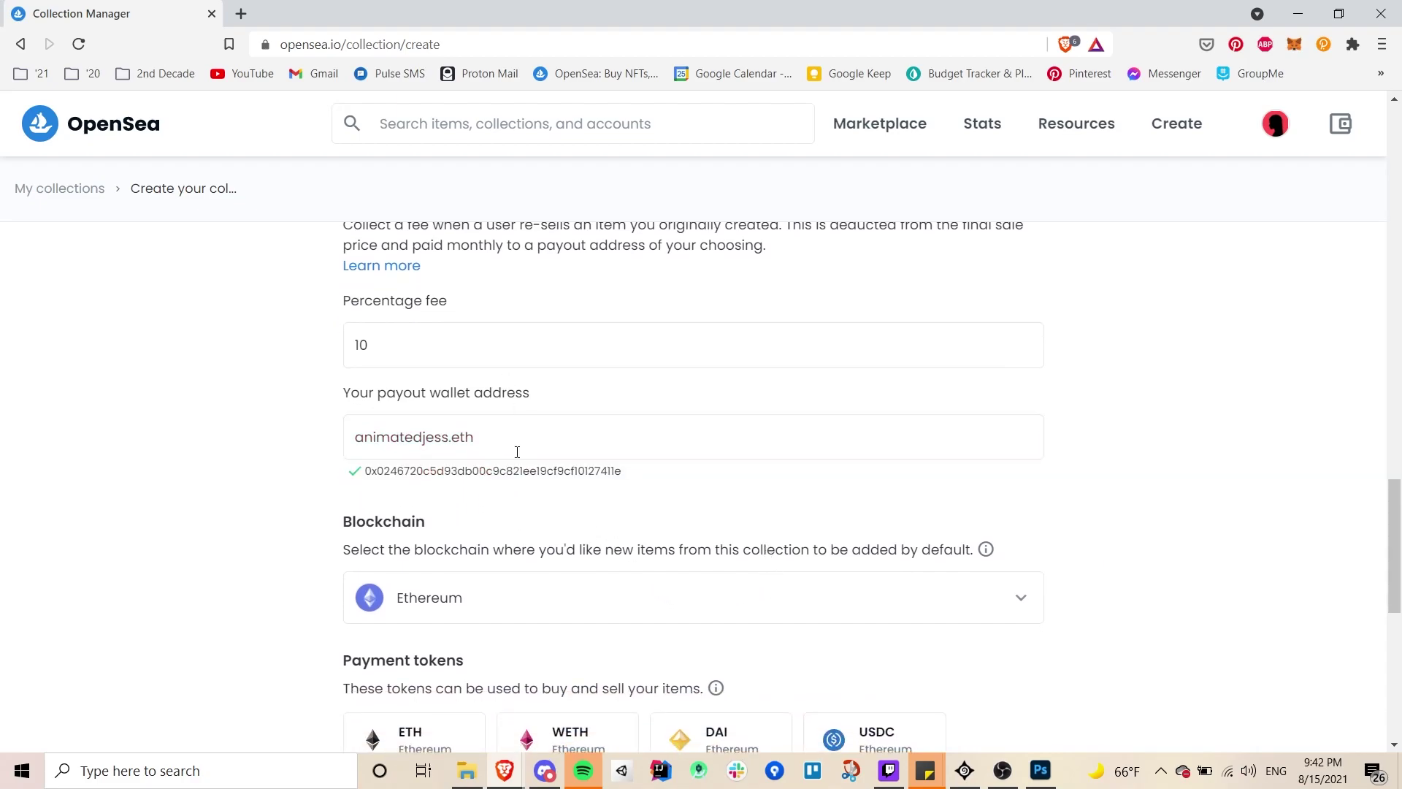
scroll(570, 506, "down", 1)
scroll(570, 506, "down", 1)
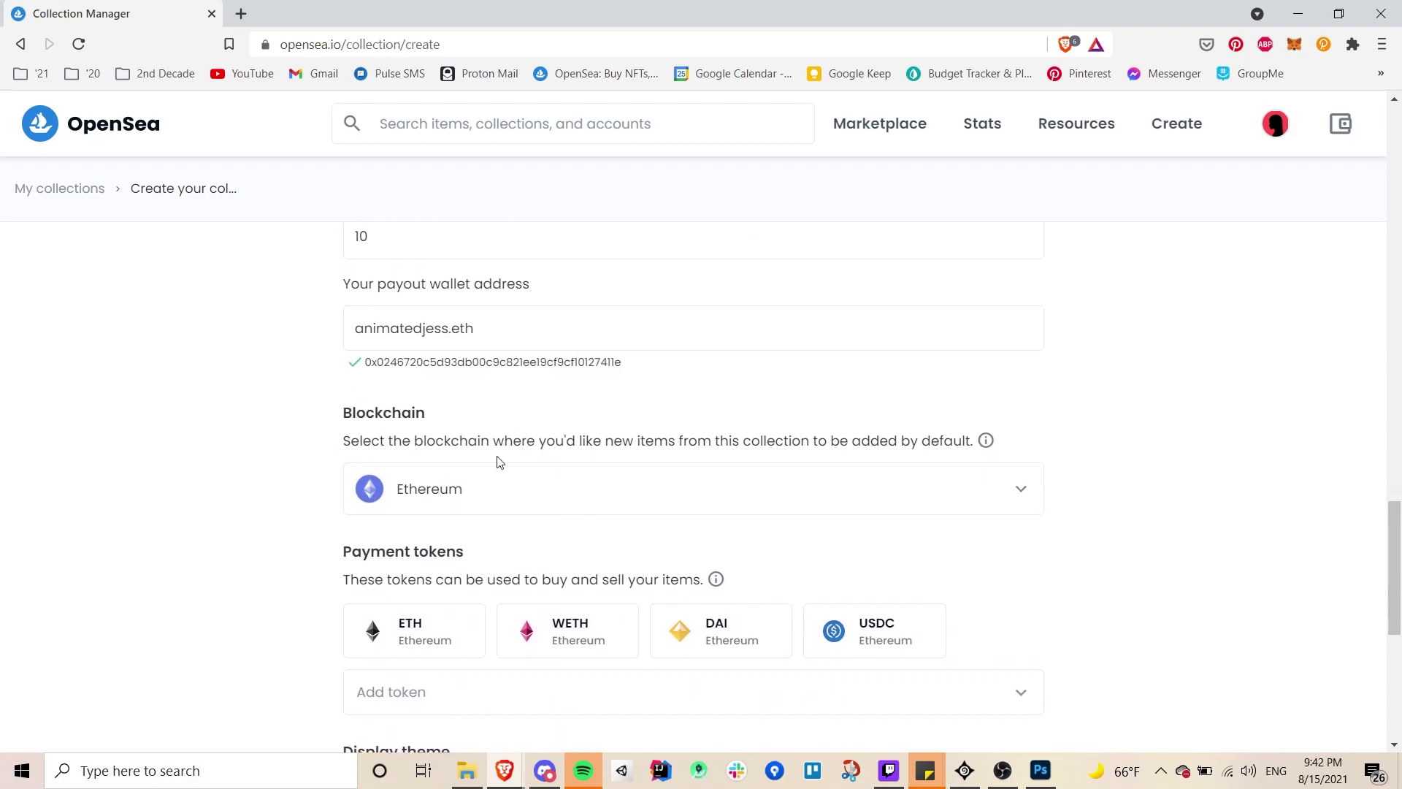
- View and close the Blockchain Information overview, keeping Ethereum as the blockchain
left_click(987, 441)
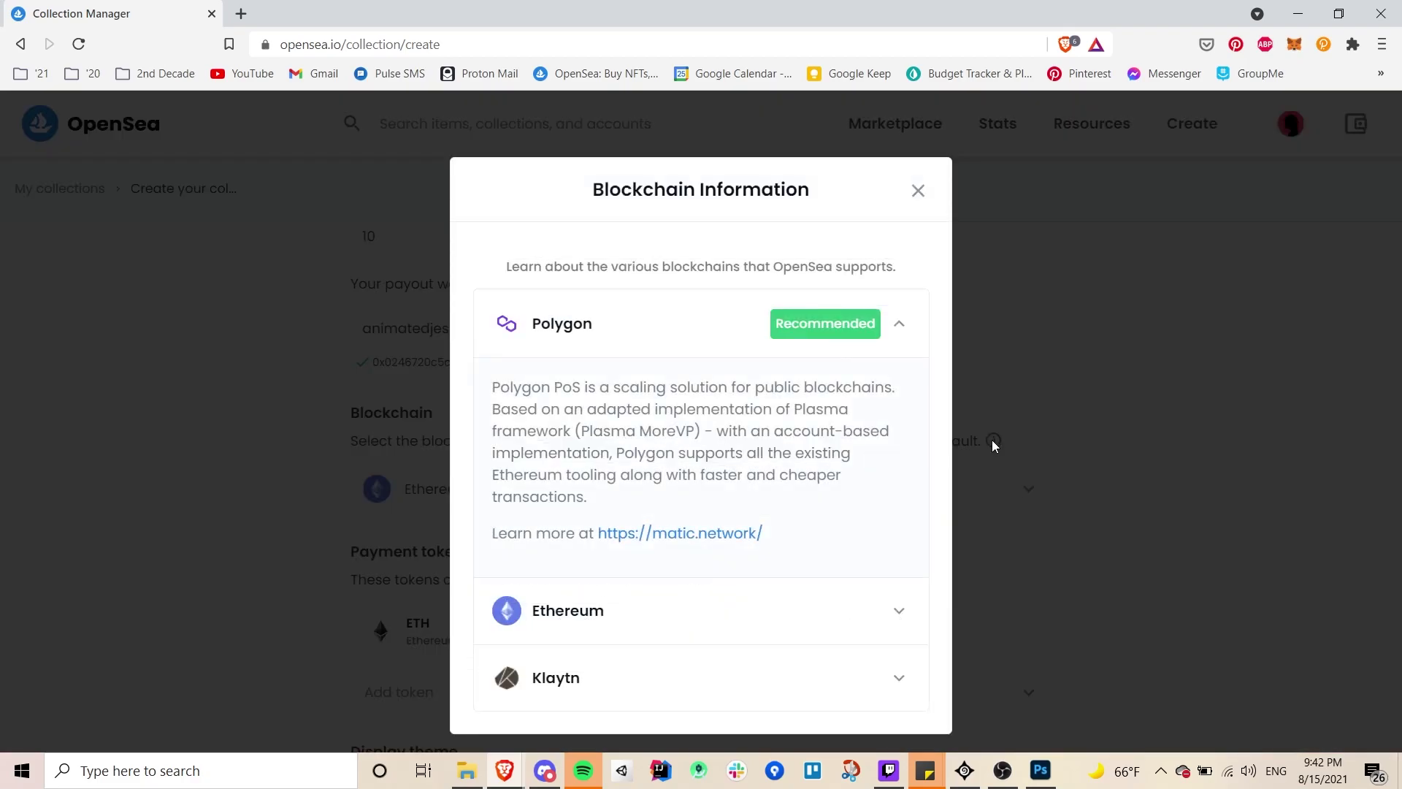
left_click(919, 192)
scroll(1001, 438, "down", 2)
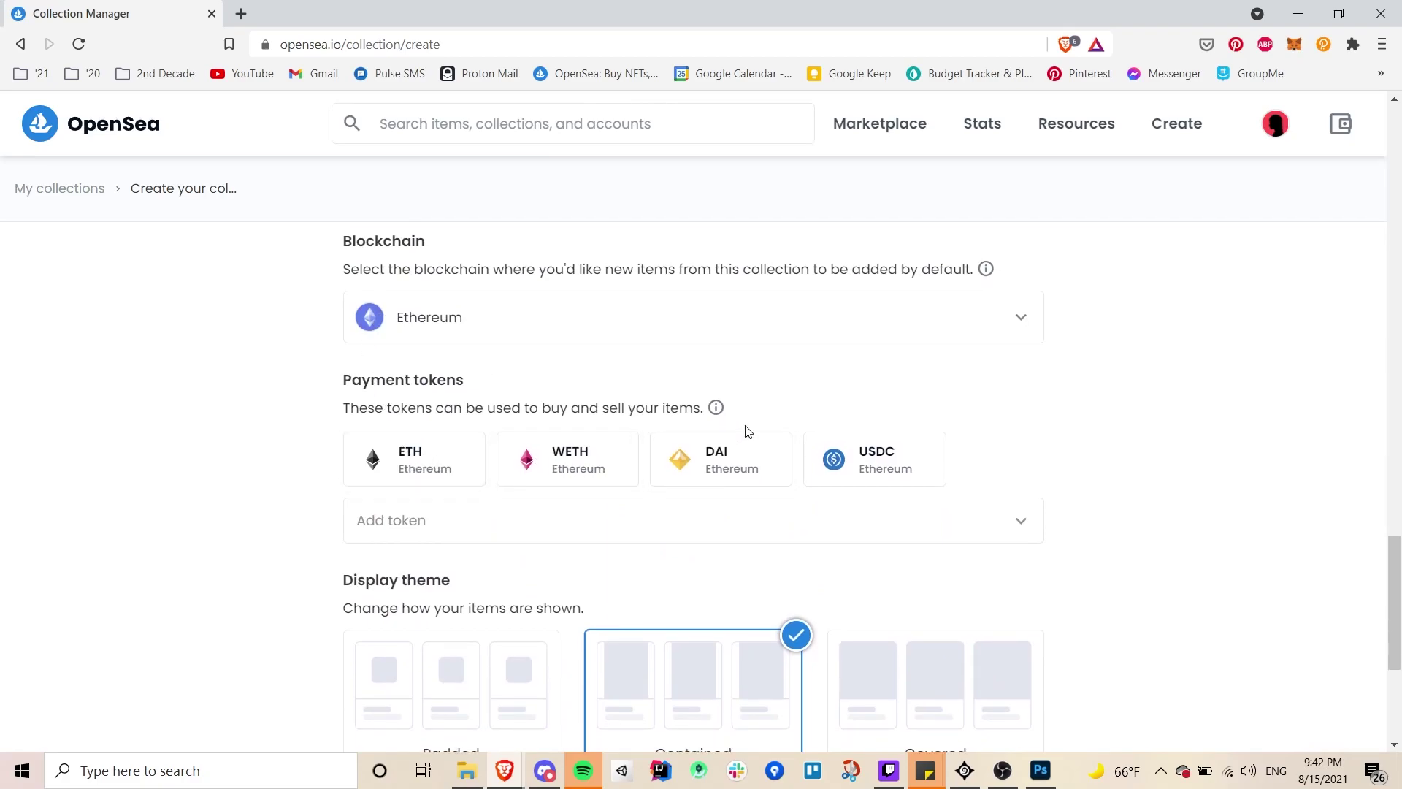
- Browse the Add token list without adding any, keeping ETH, WETH, DAI and USDC
left_click(576, 539)
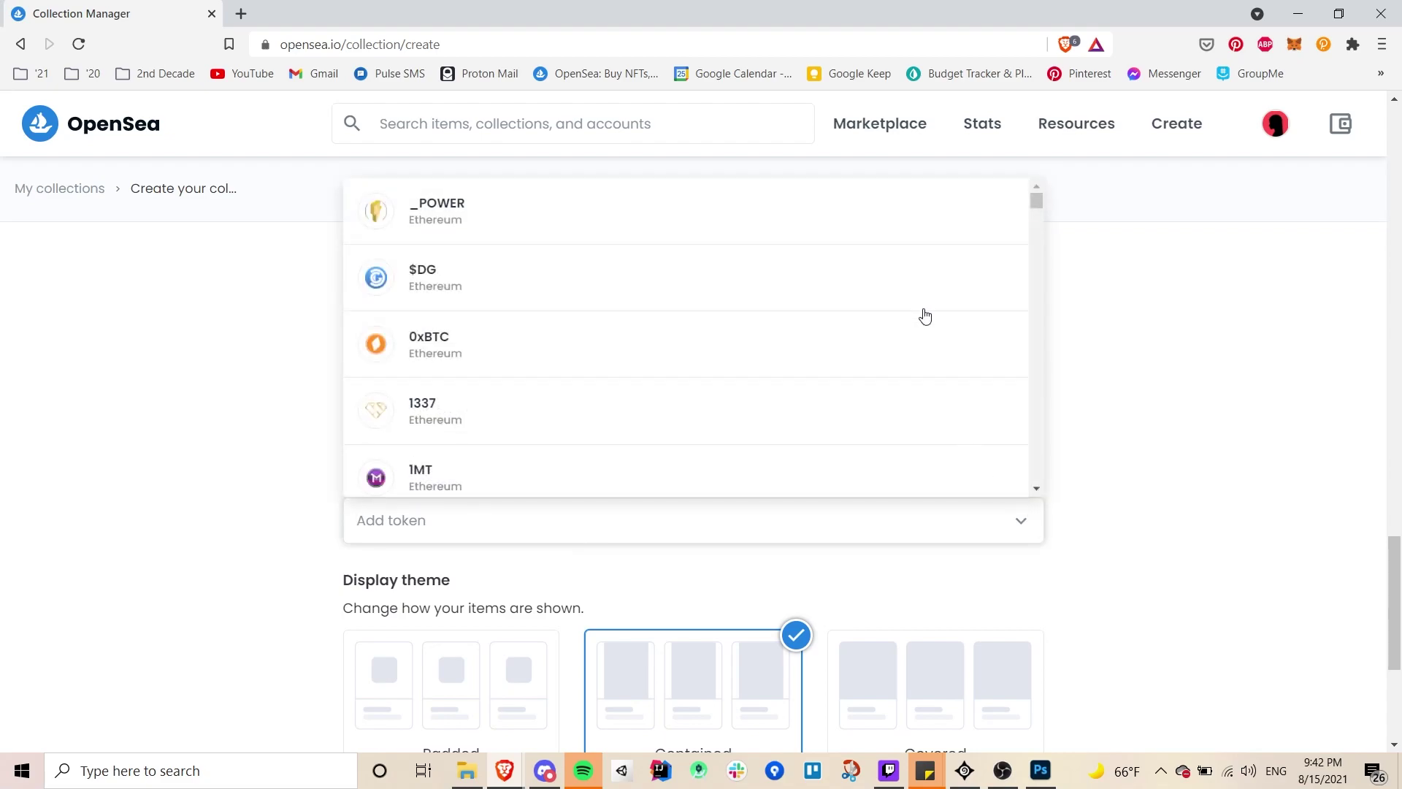
left_click_drag(1037, 199, 1038, 225)
left_click(1112, 388)
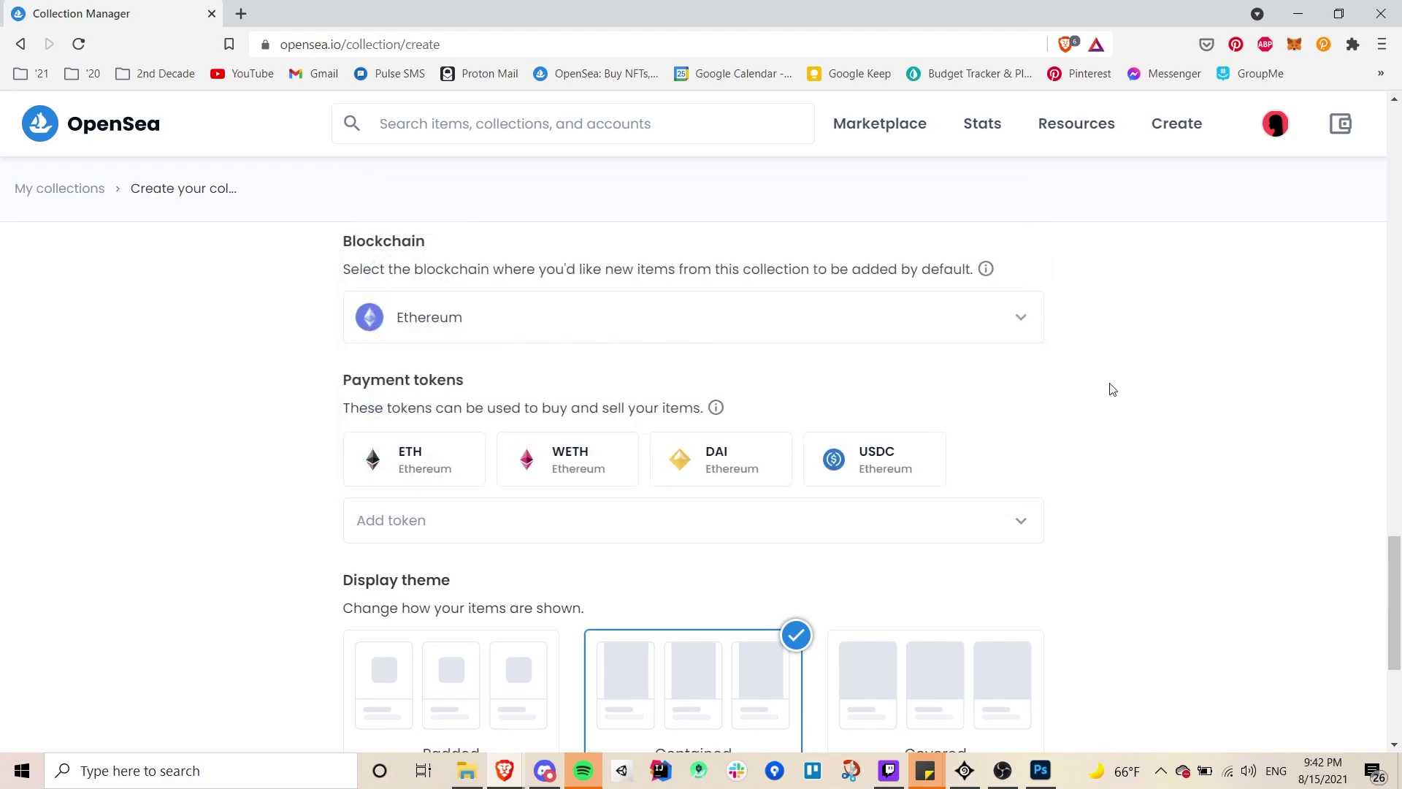
mouse_move(715, 411)
scroll(994, 410, "down", 1)
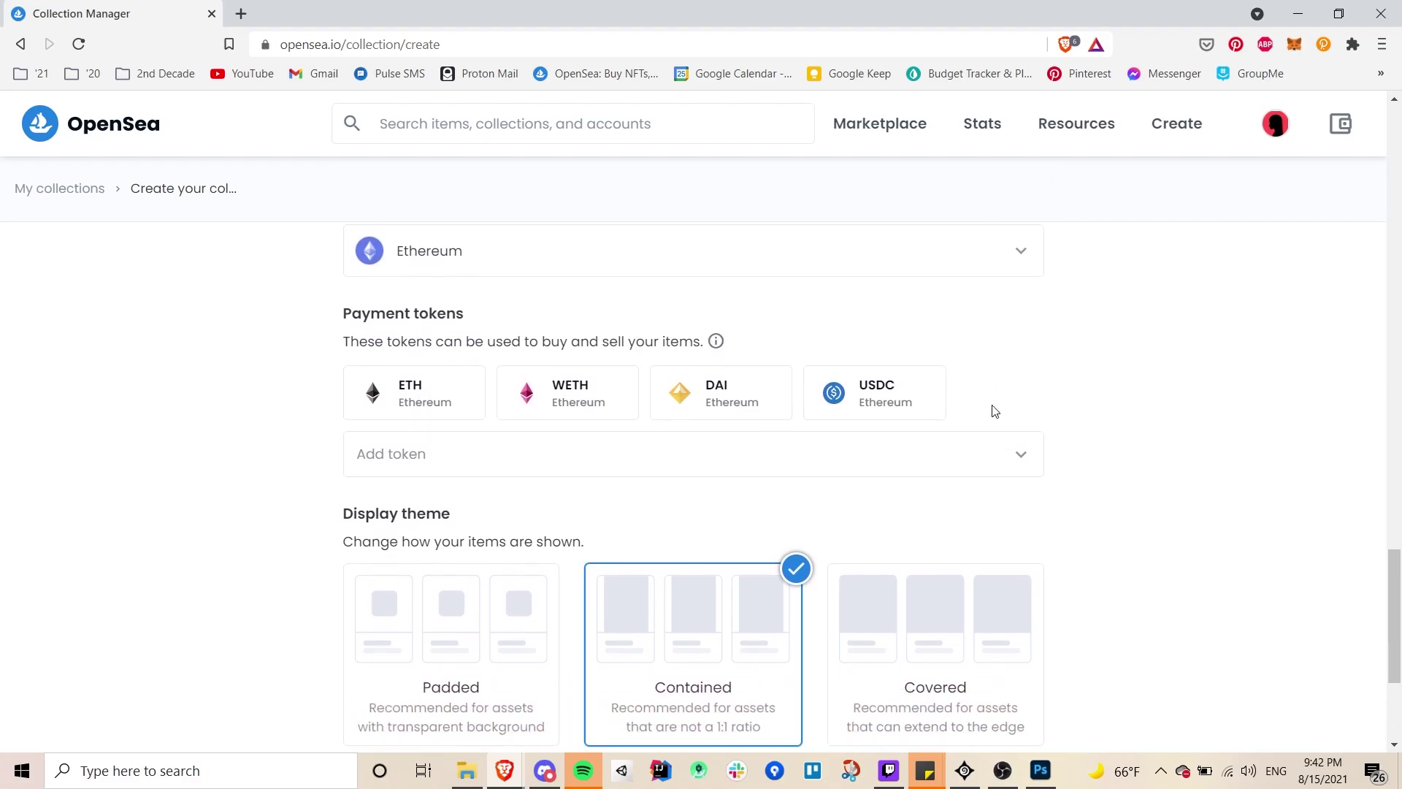
scroll(993, 411, "down", 1)
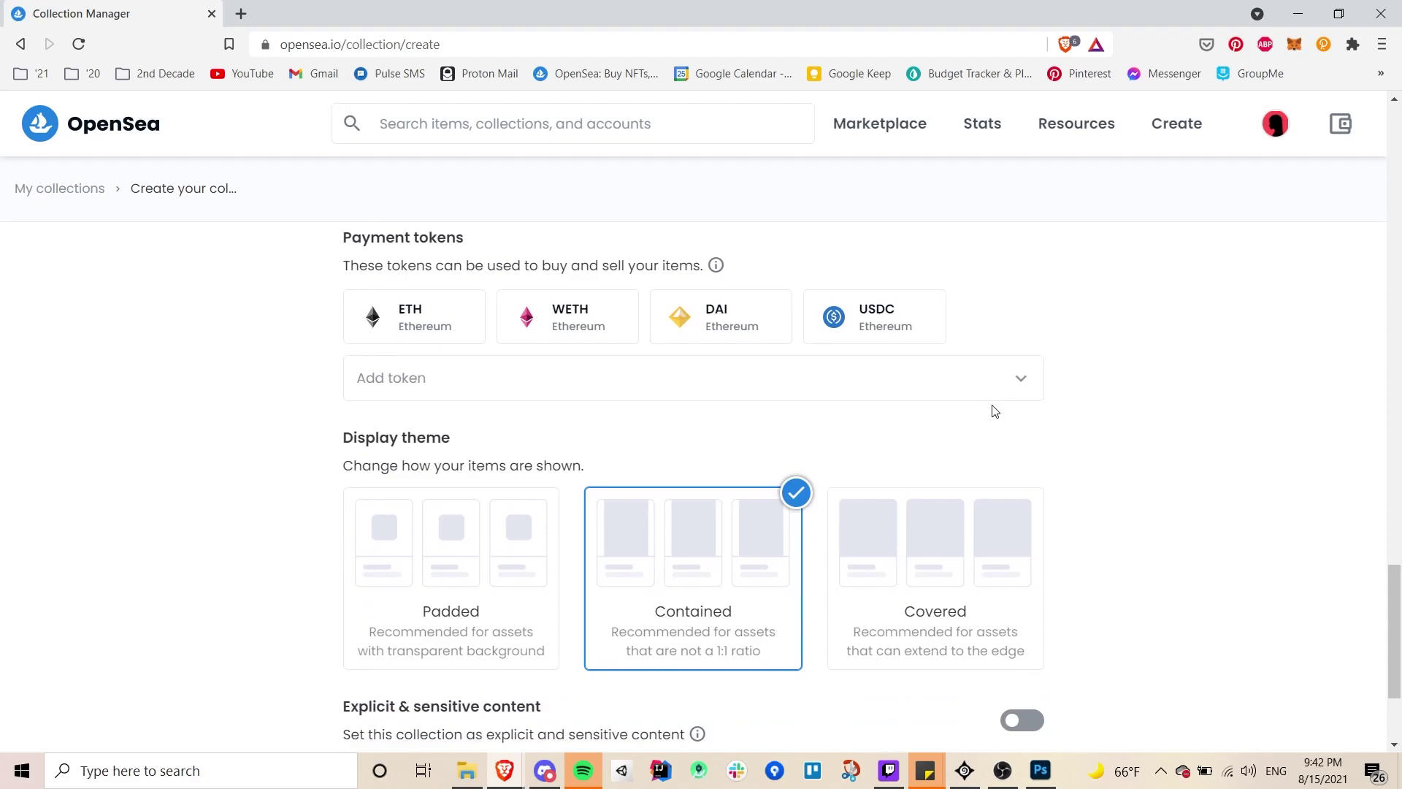
scroll(679, 497, "up", 2)
scroll(822, 490, "down", 5)
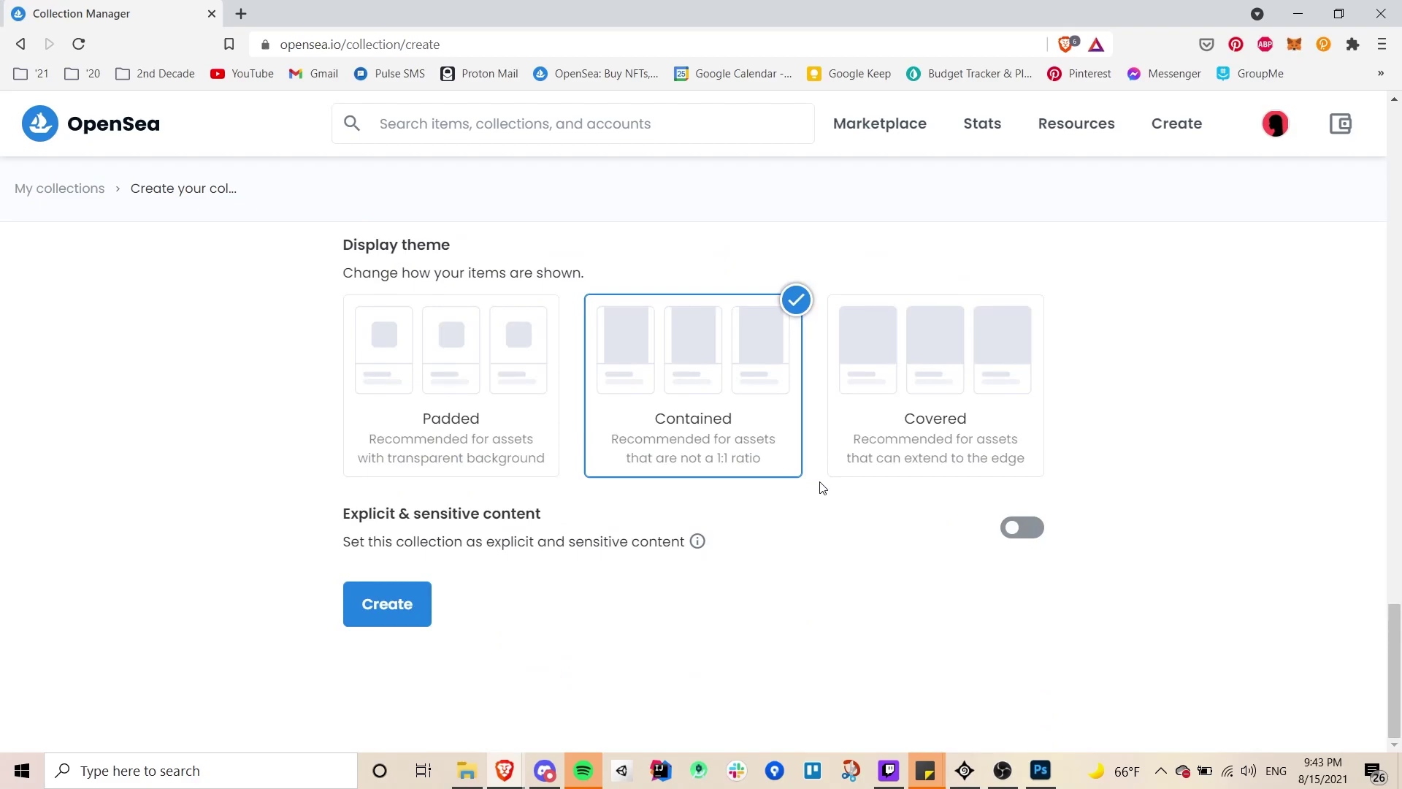
- Create the Zero Origins collection and sign the MetaMask signature request
left_click(404, 603)
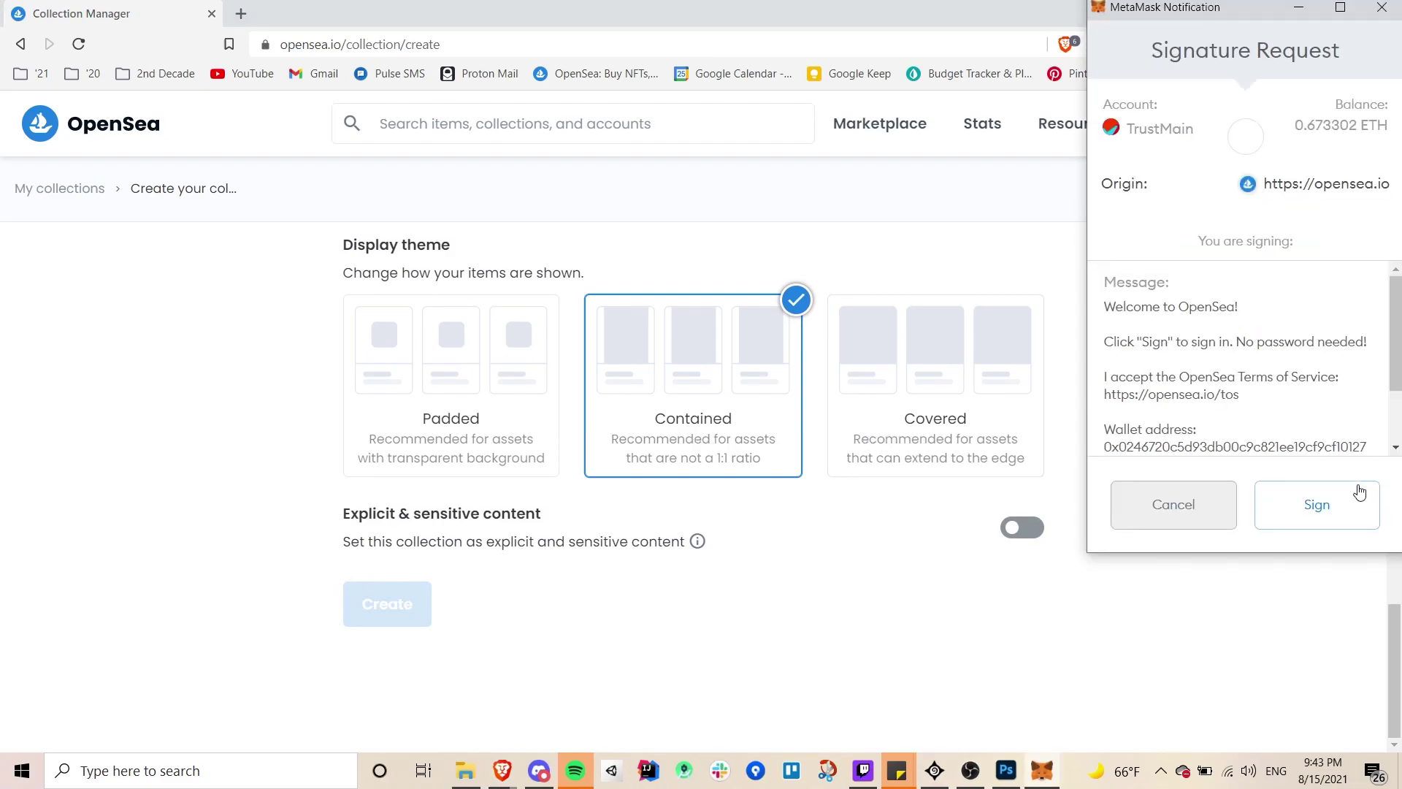
left_click(1339, 503)
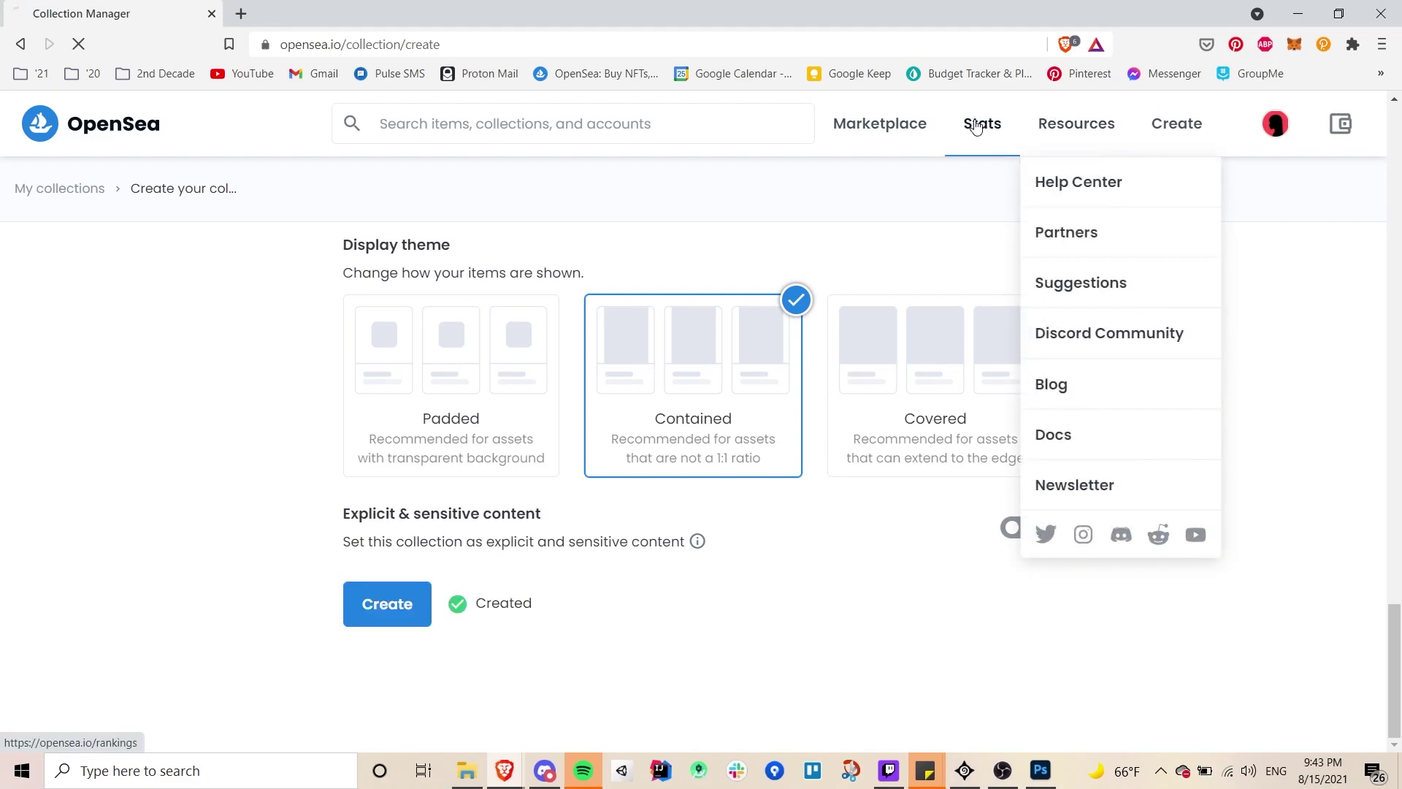
mouse_move(977, 126)
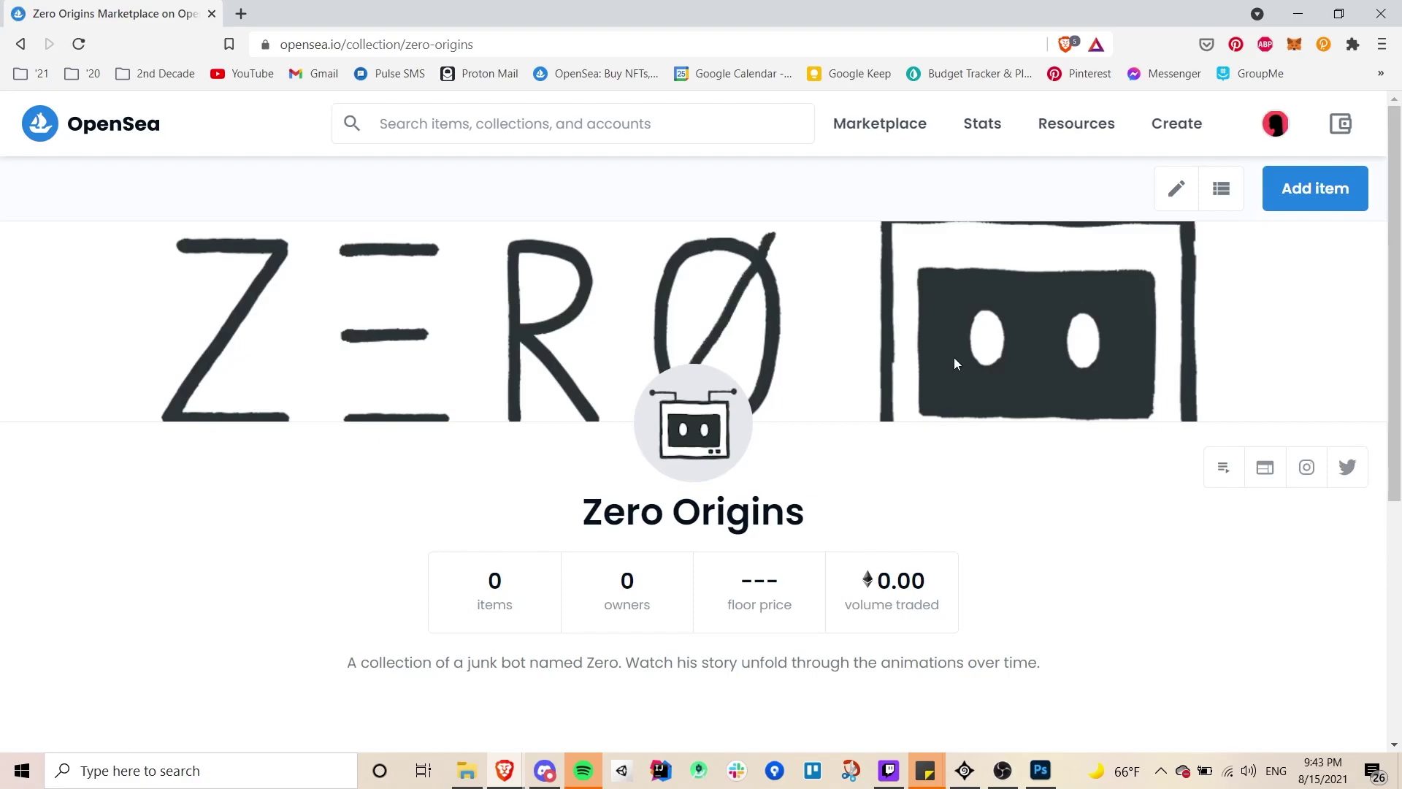
- Review the new Zero Origins collection page and open its Edit your collection settings
scroll(953, 359, "down", 1)
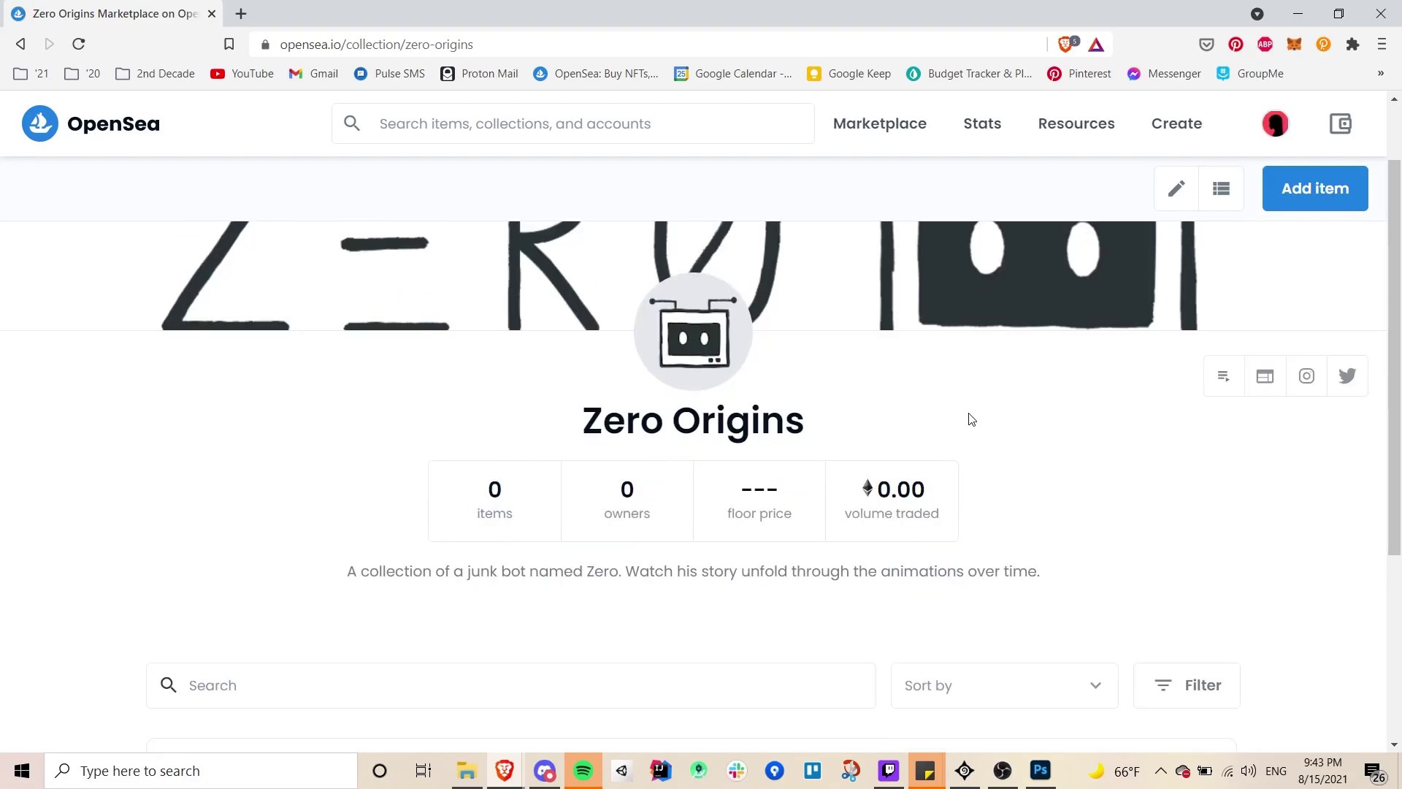
scroll(973, 416, "down", 1)
scroll(971, 419, "up", 2)
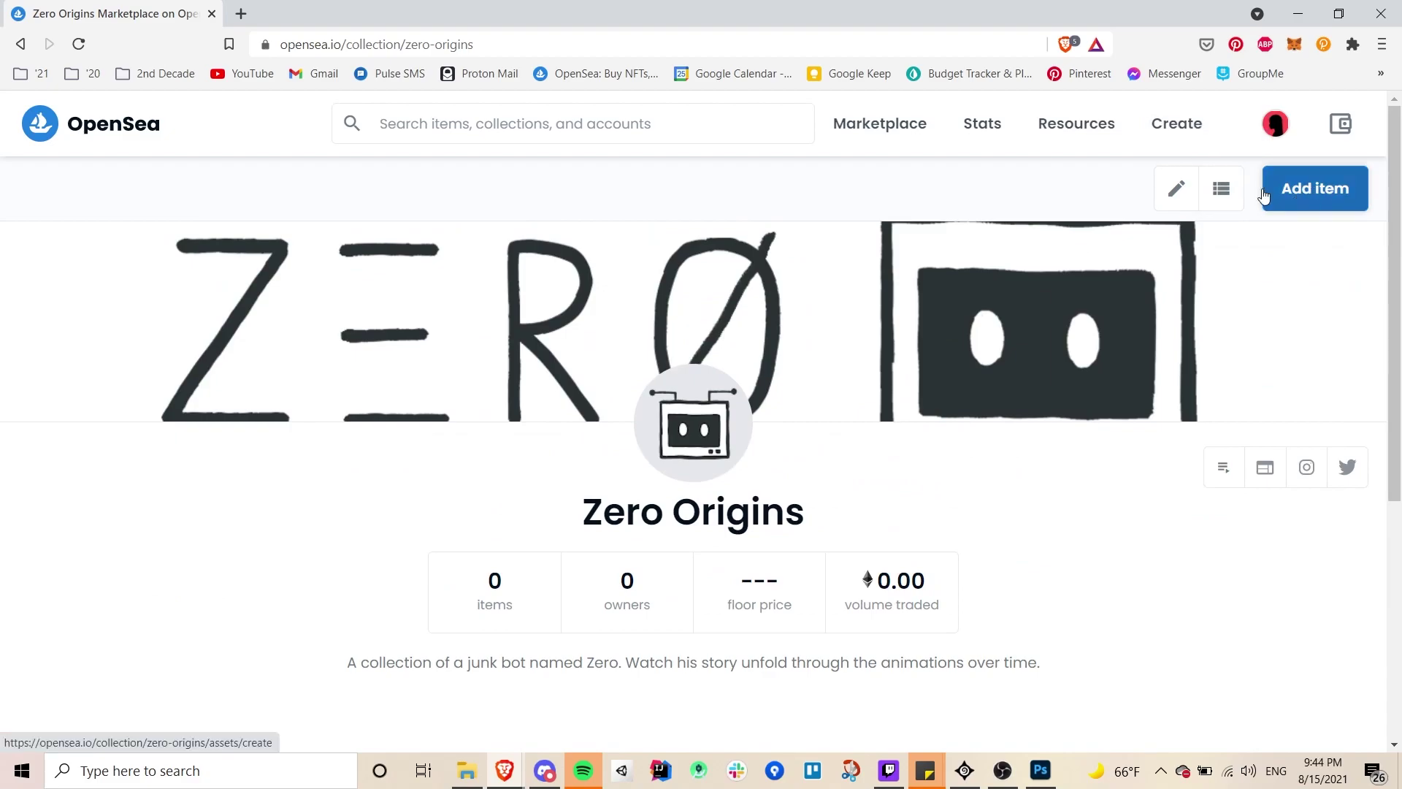
scroll(1237, 355, "down", 4)
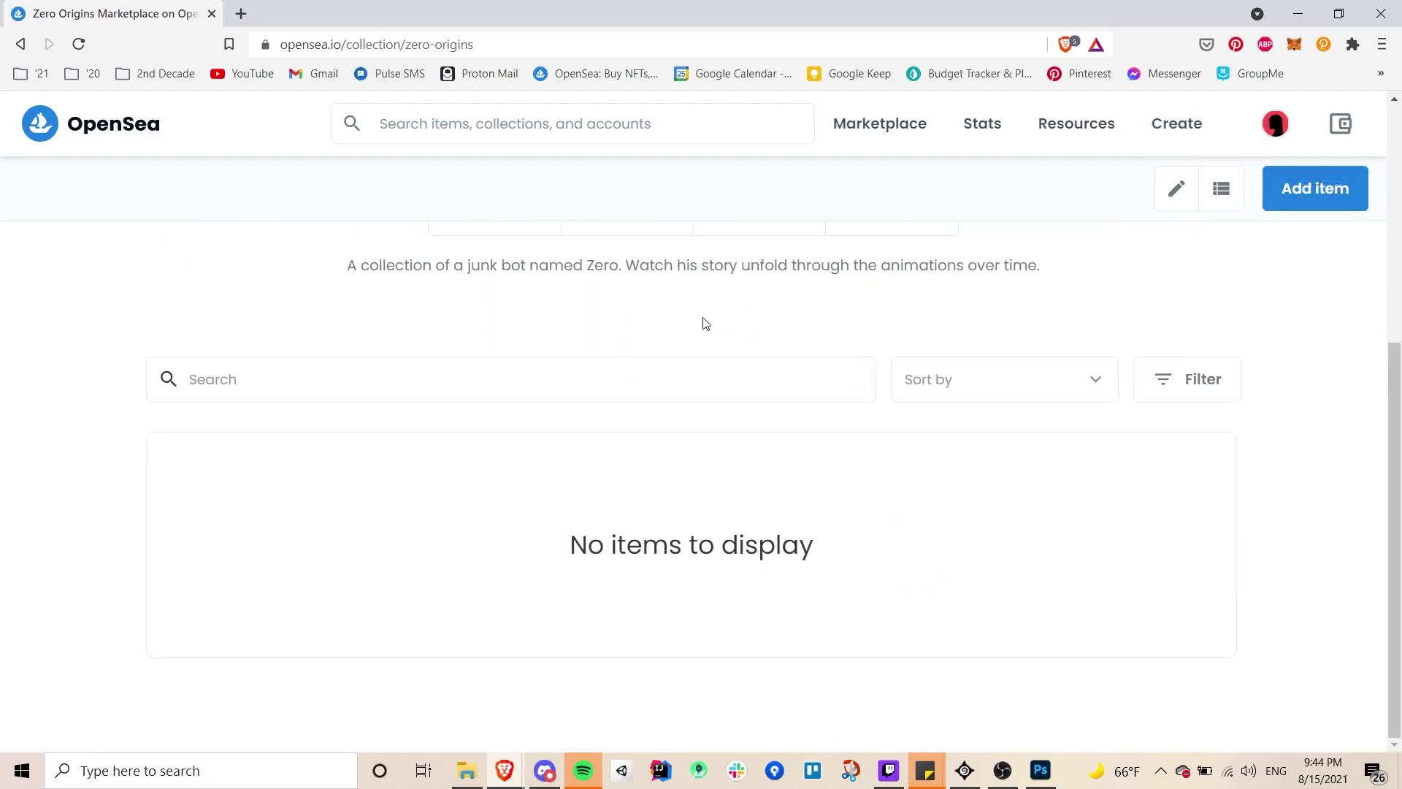
scroll(1350, 422, "up", 4)
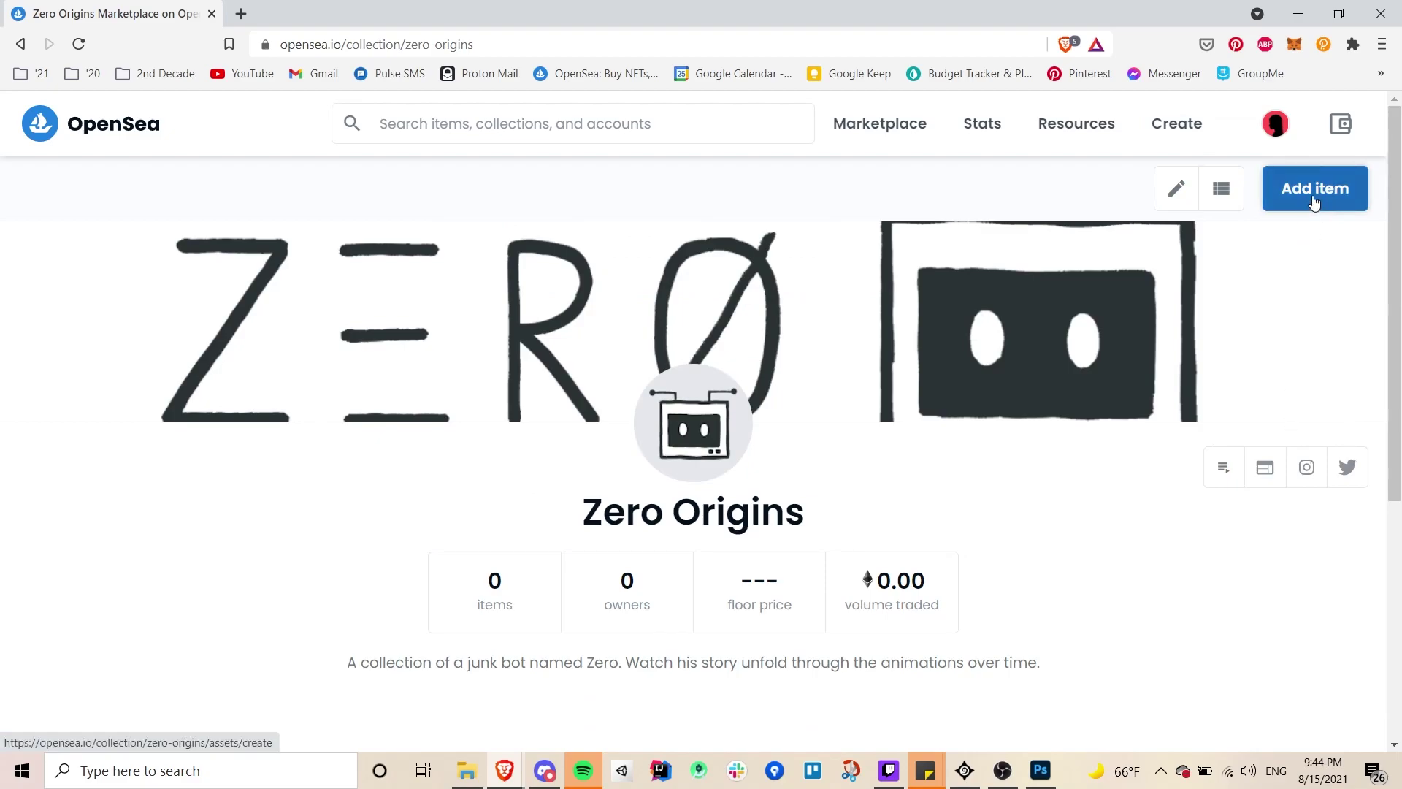
left_click(1178, 190)
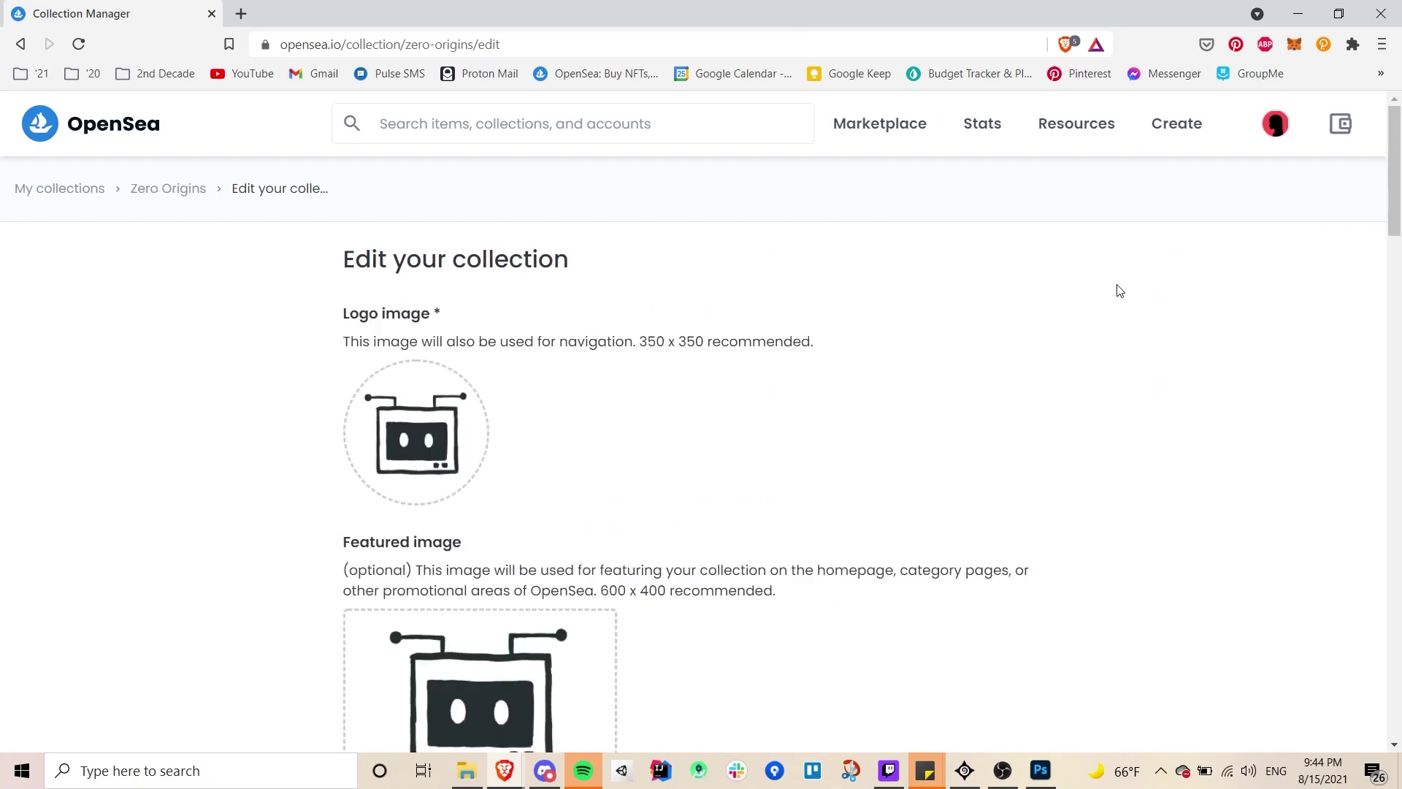
- Replace the collection logo with the Logo-small-OS image
scroll(1120, 291, "down", 1)
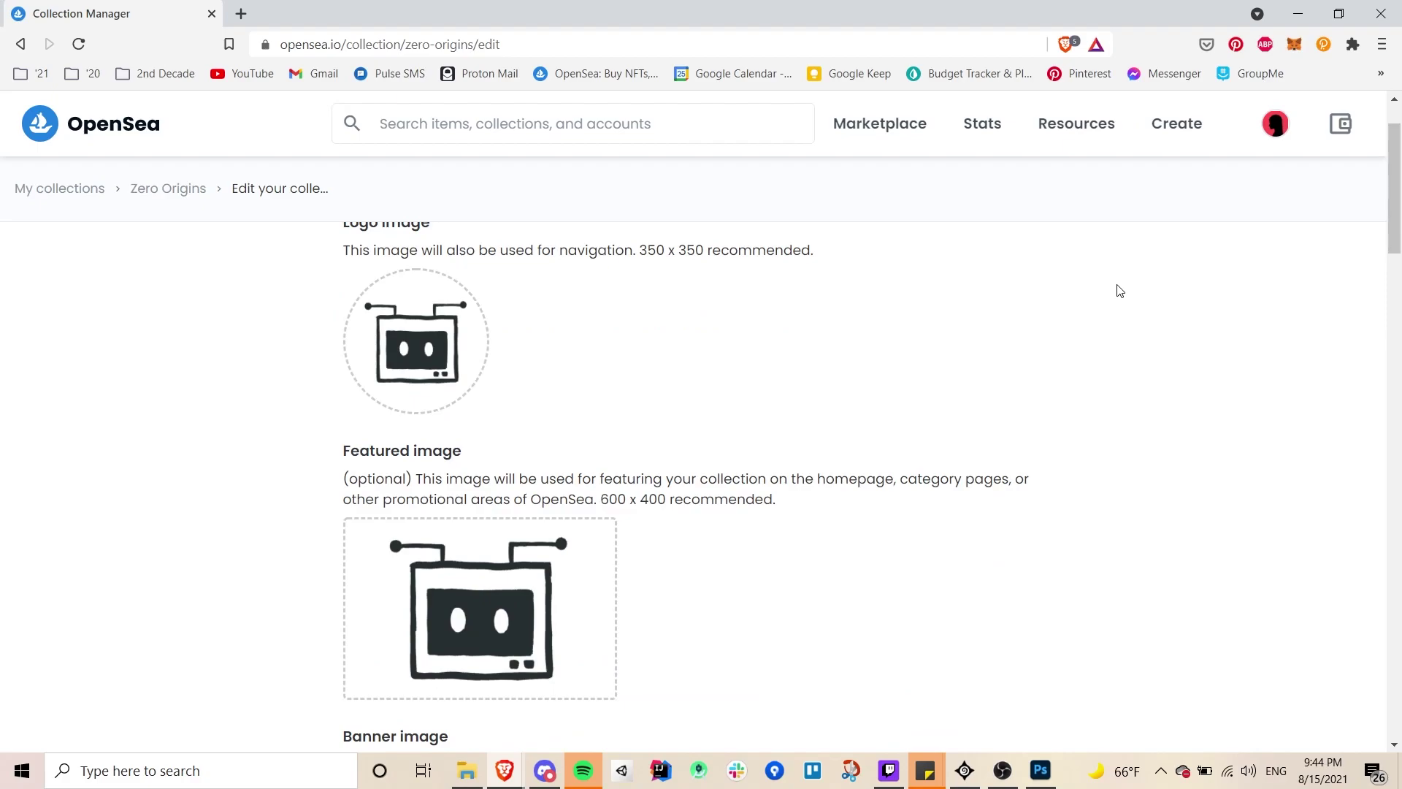
scroll(1120, 291, "up", 1)
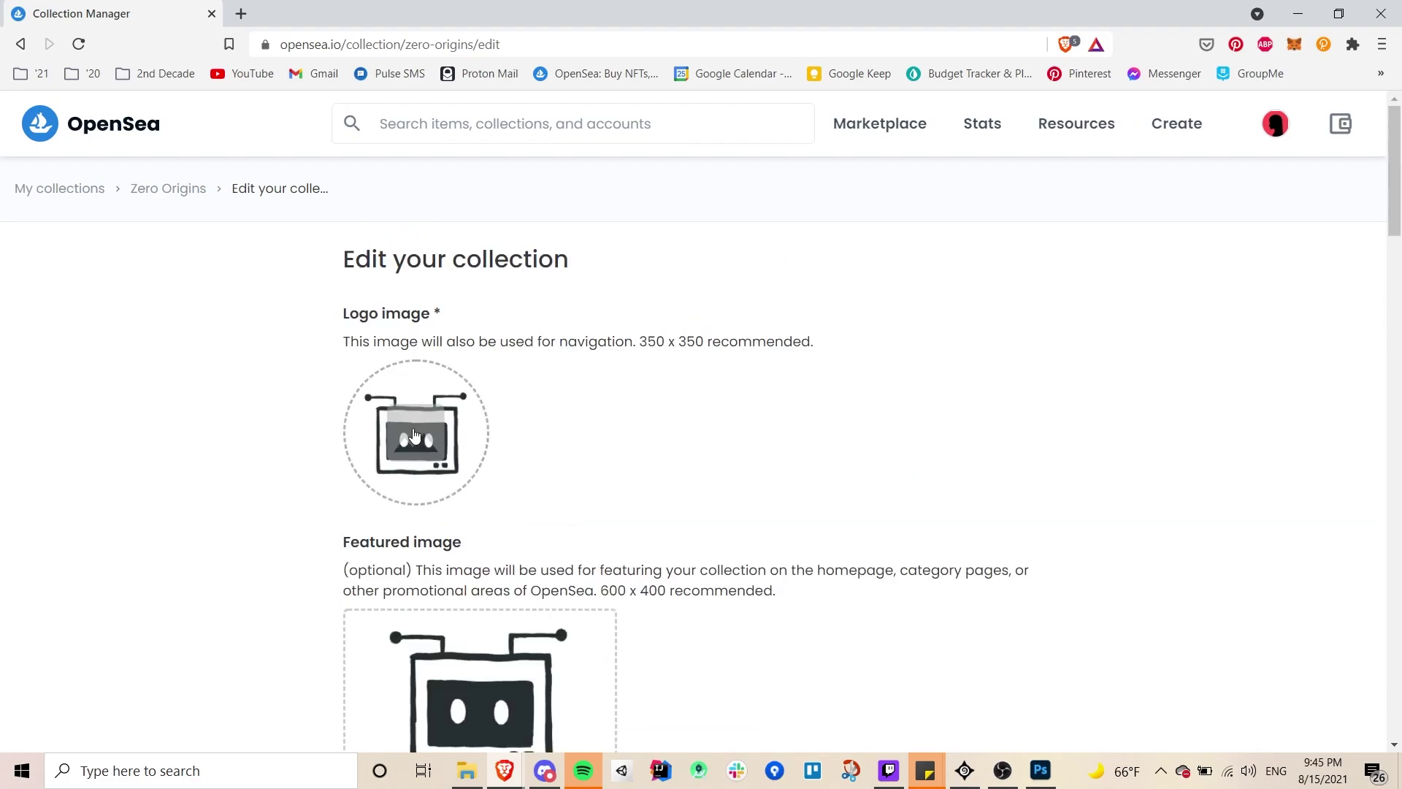
left_click(497, 406)
double_click(696, 325)
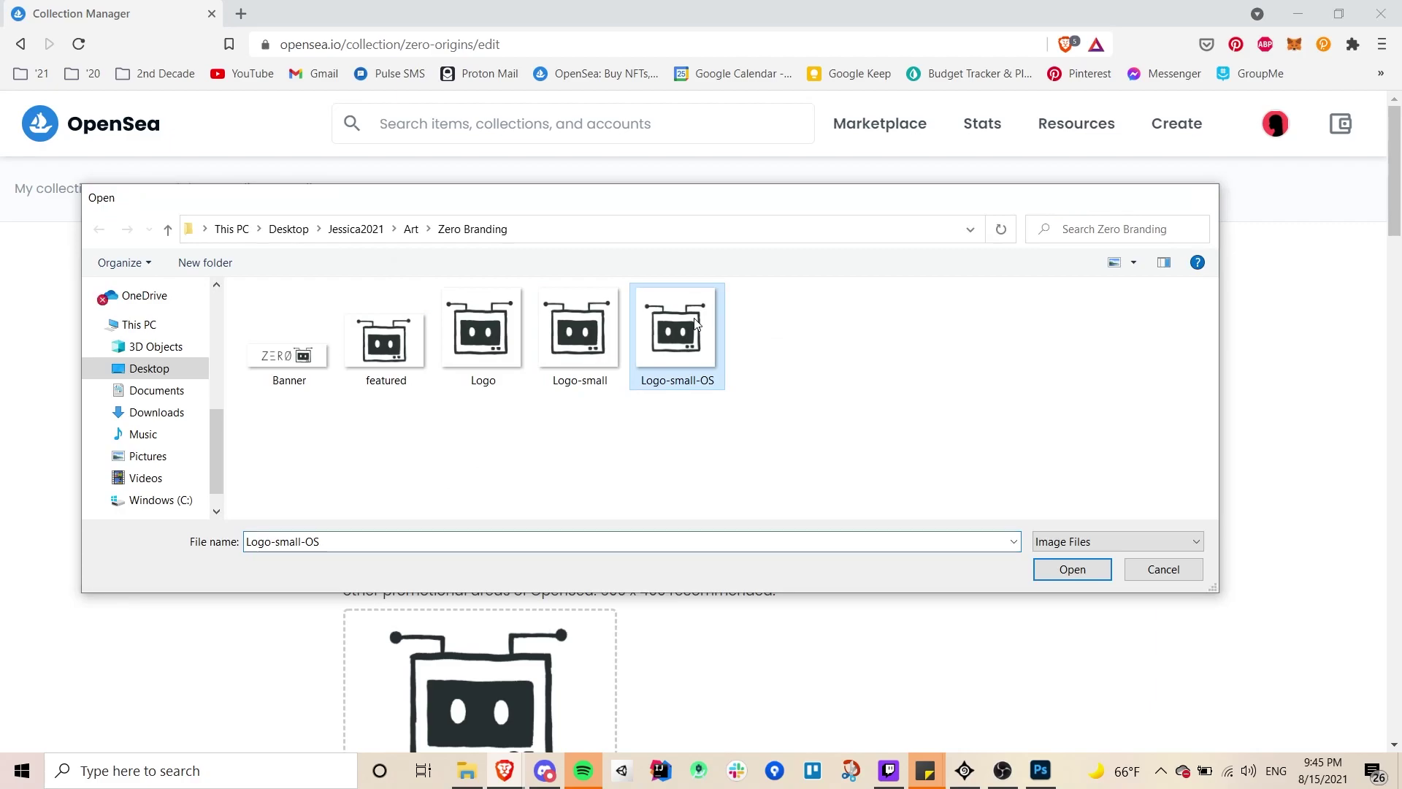
- Set the Banner file from the branding folder as the collection's new banner
scroll(570, 441, "down", 3)
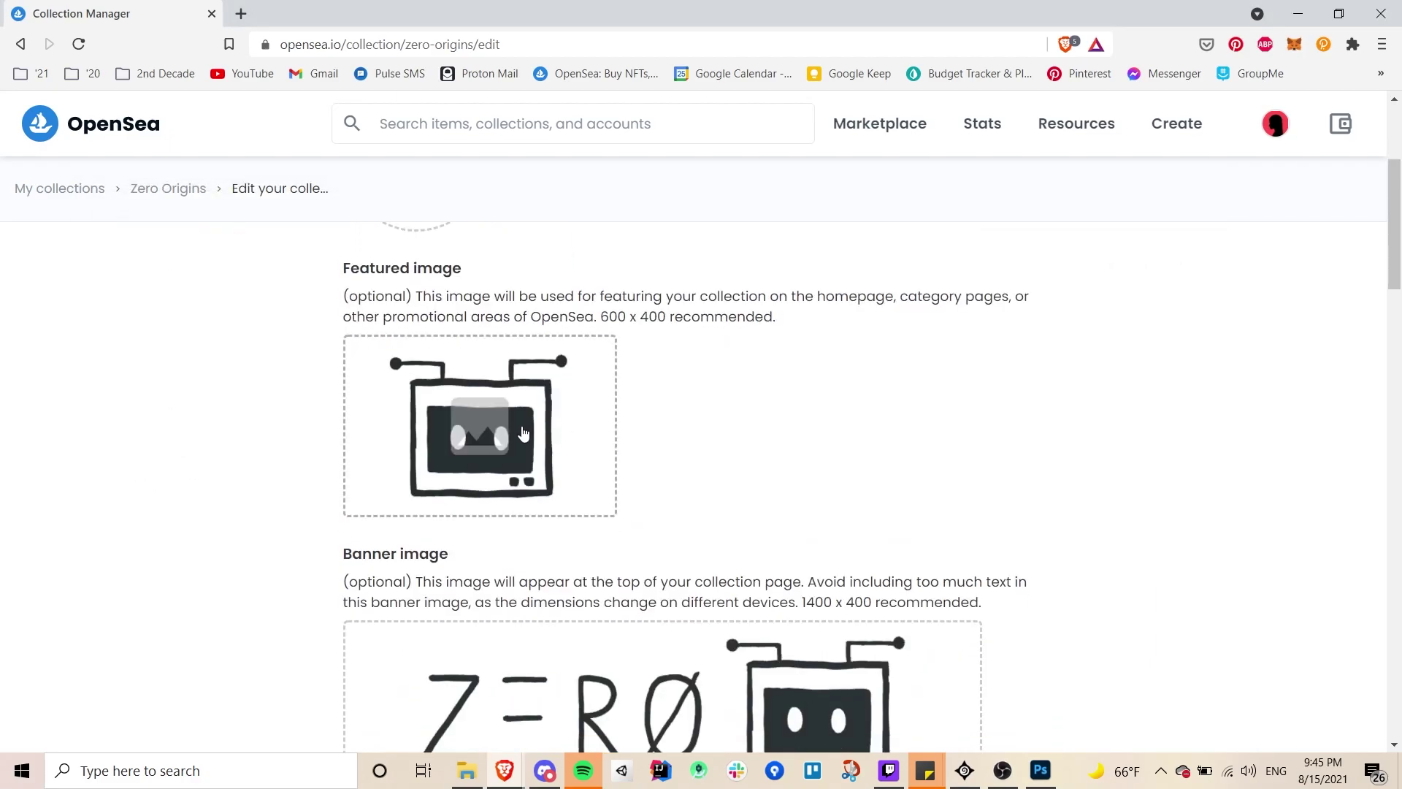
scroll(677, 456, "down", 3)
left_click(673, 440)
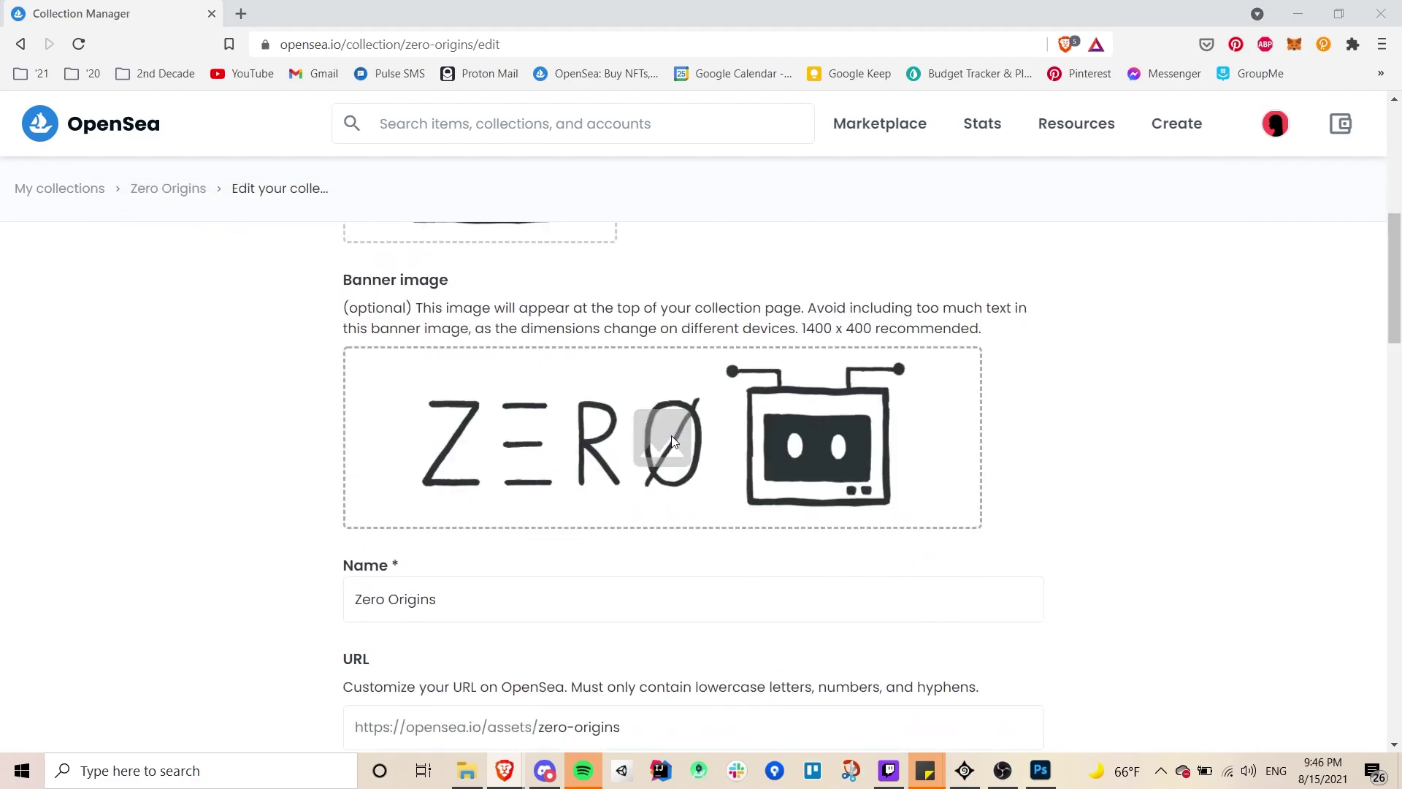
left_click(352, 357)
left_click(301, 363)
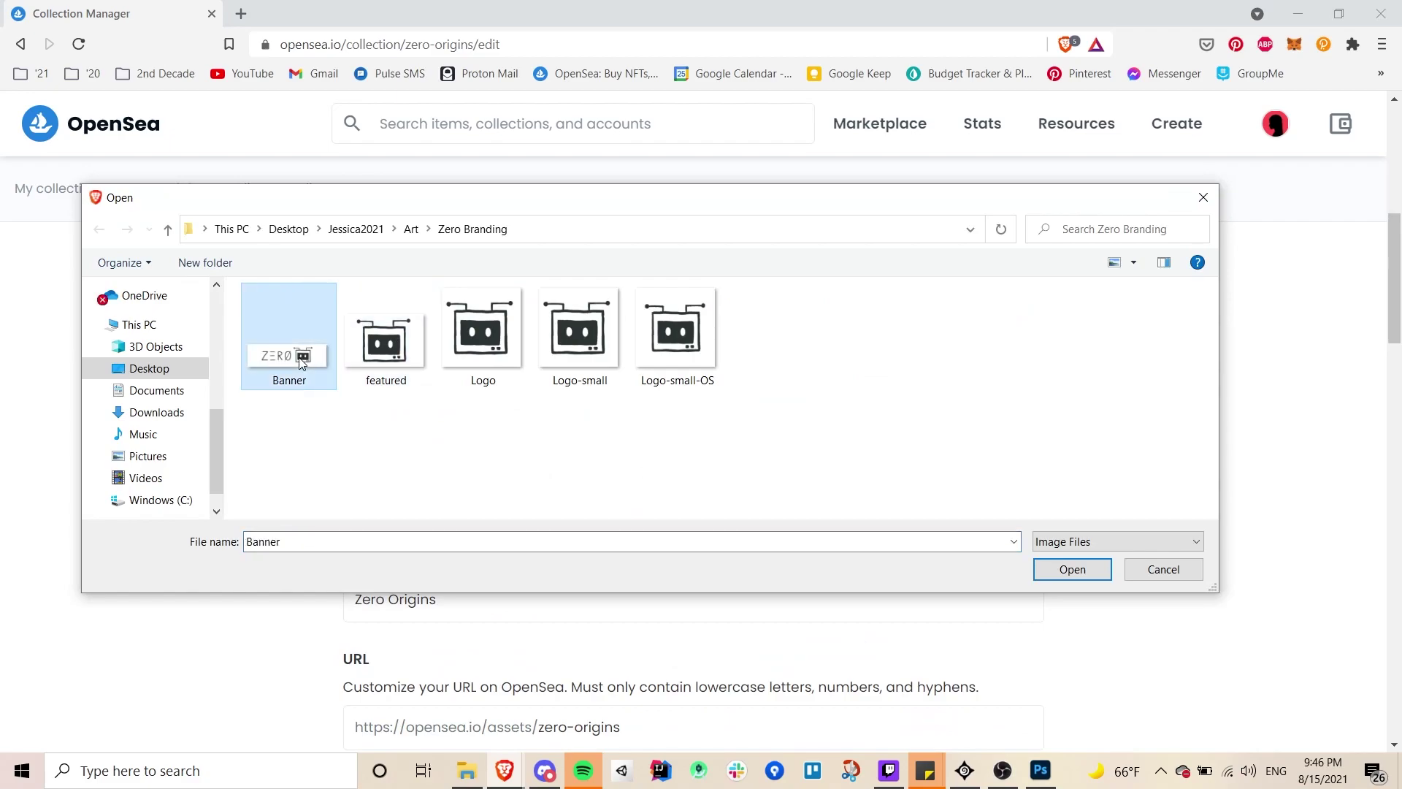
double_click(302, 363)
- Submit the collection changes and confirm the Updated! message
scroll(989, 351, "down", 3)
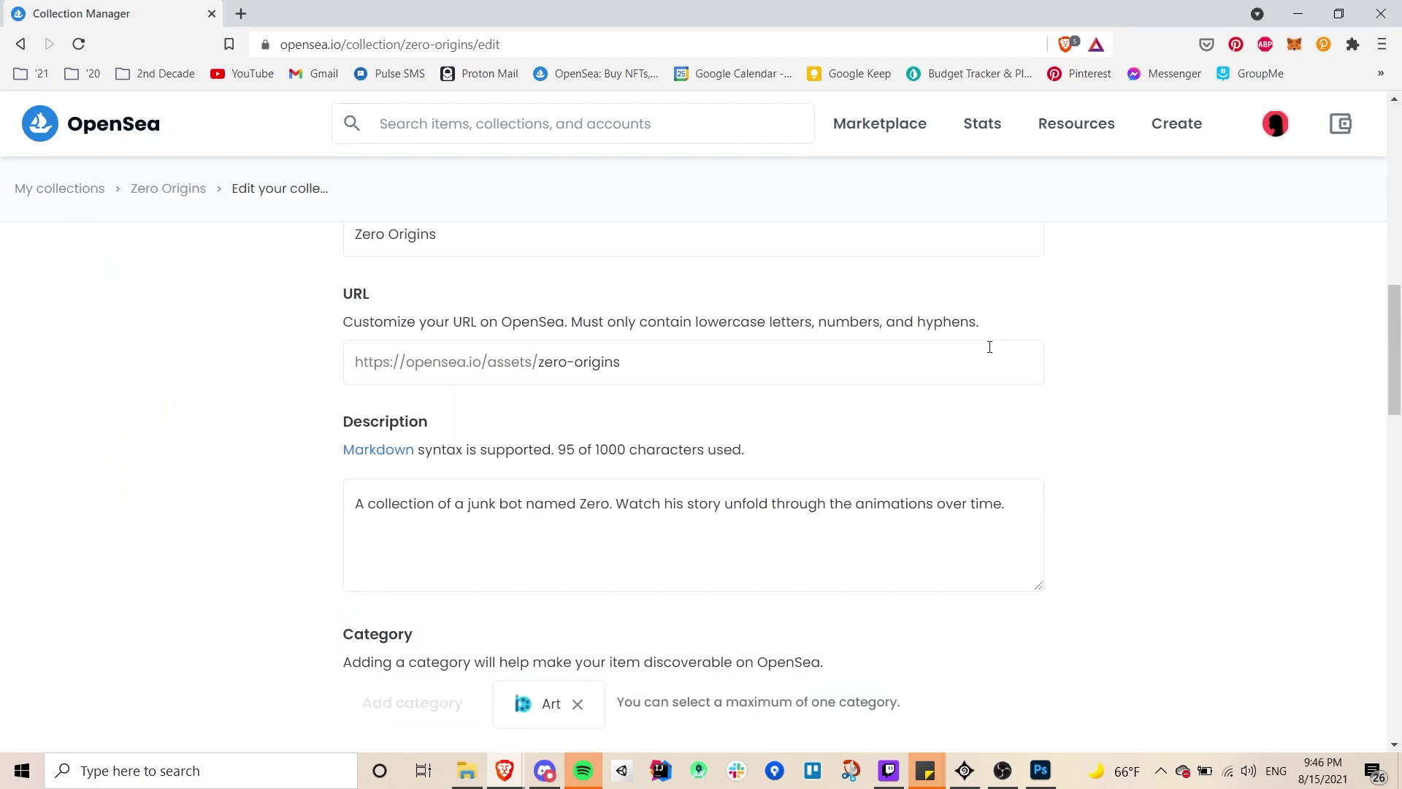
scroll(990, 347, "down", 20)
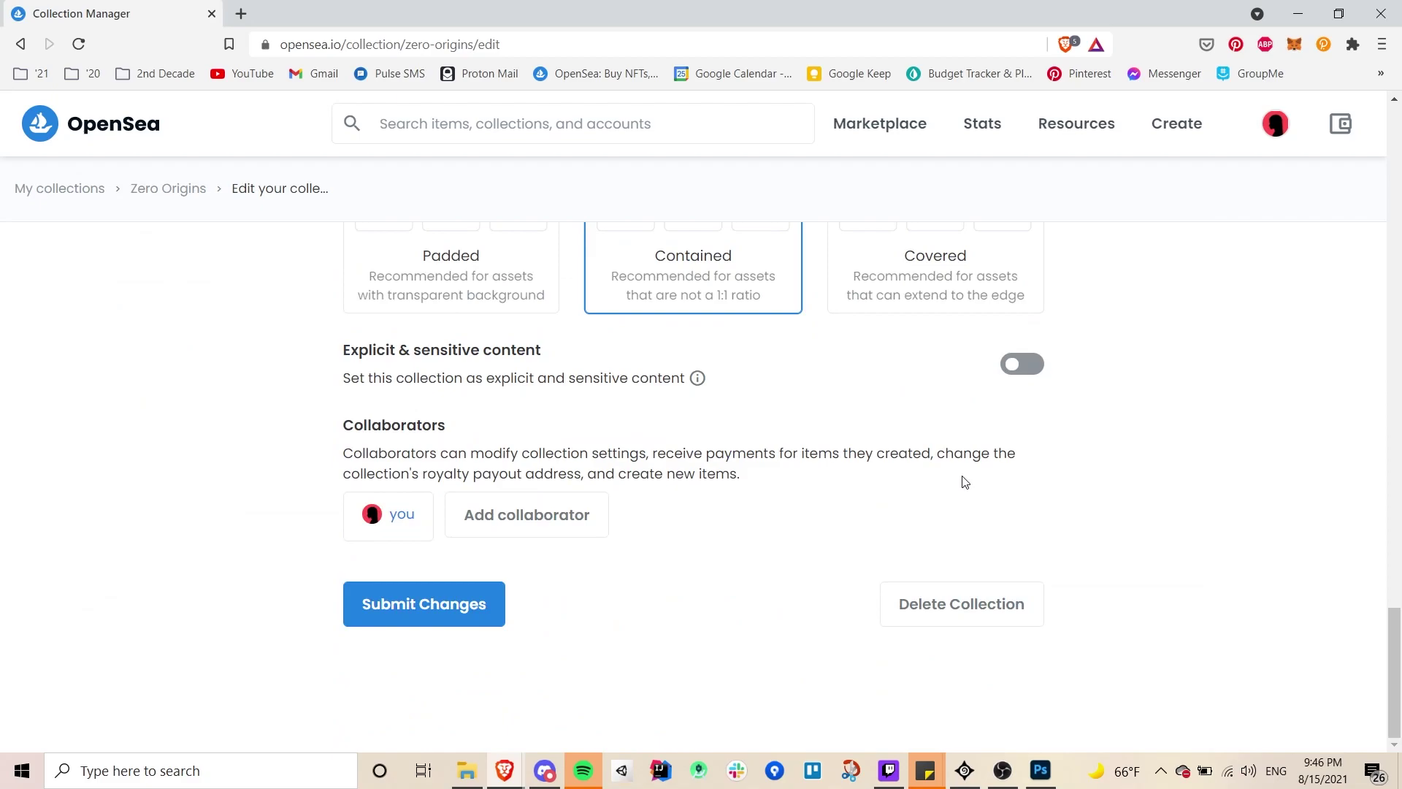
scroll(966, 478, "up", 5)
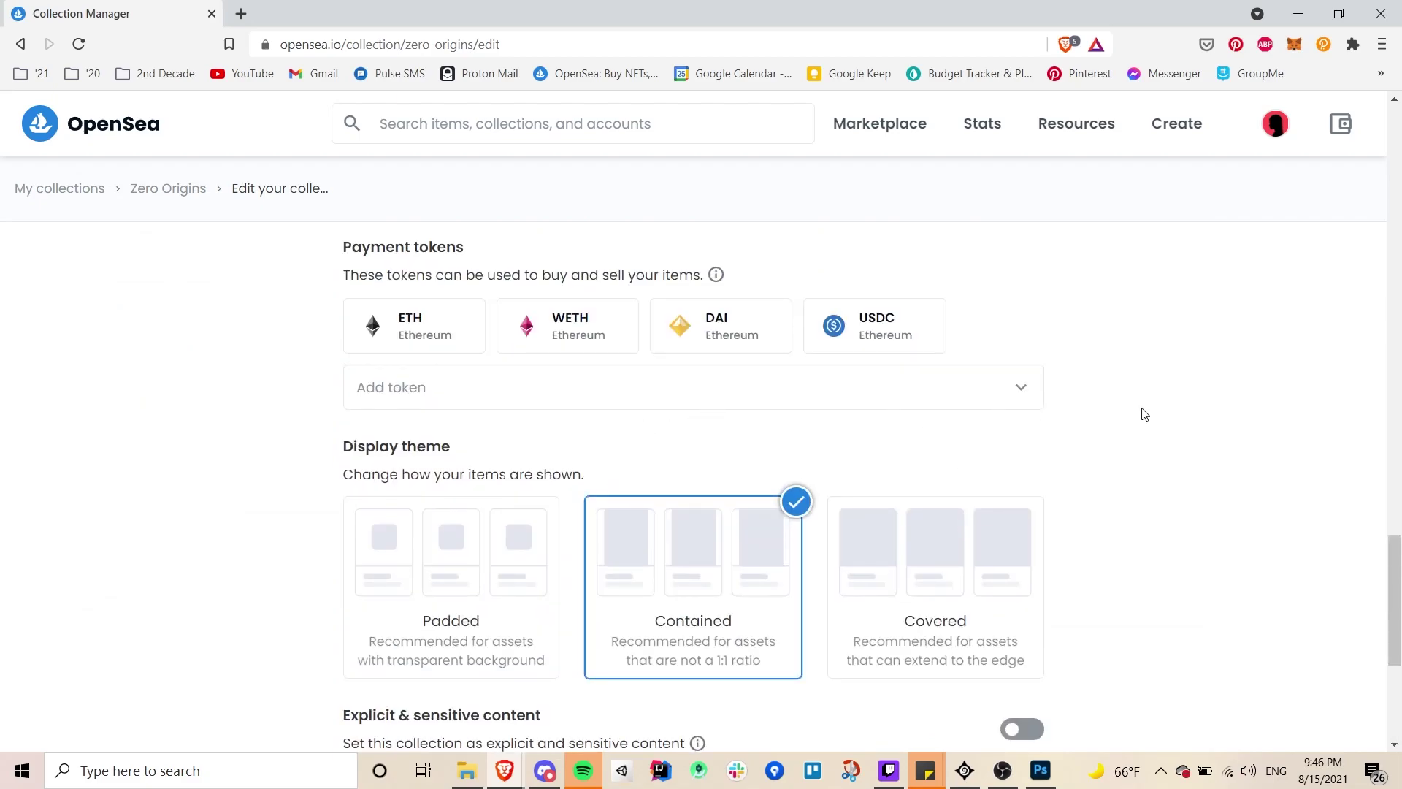
scroll(1144, 414, "down", 5)
scroll(523, 426, "up", 5)
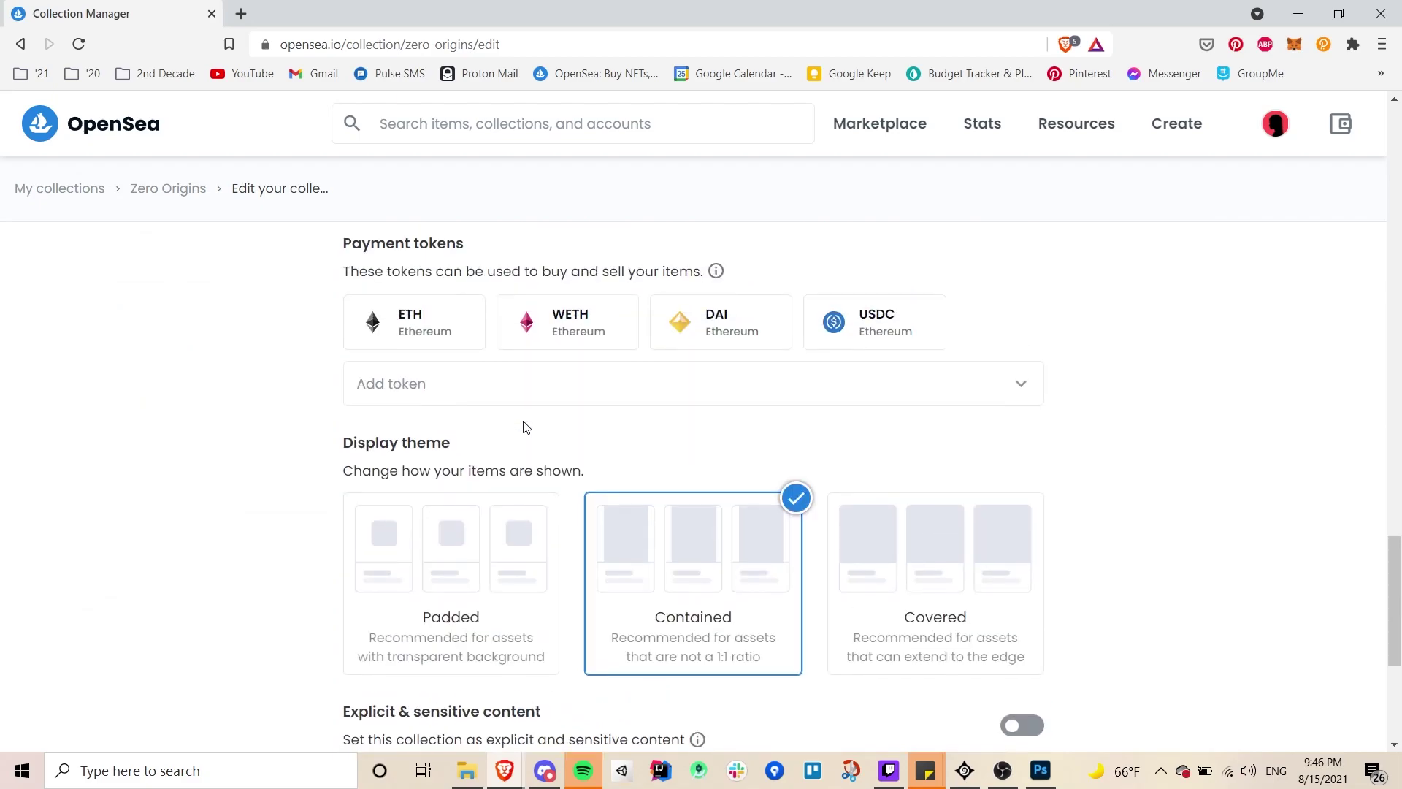
scroll(523, 395, "up", 4)
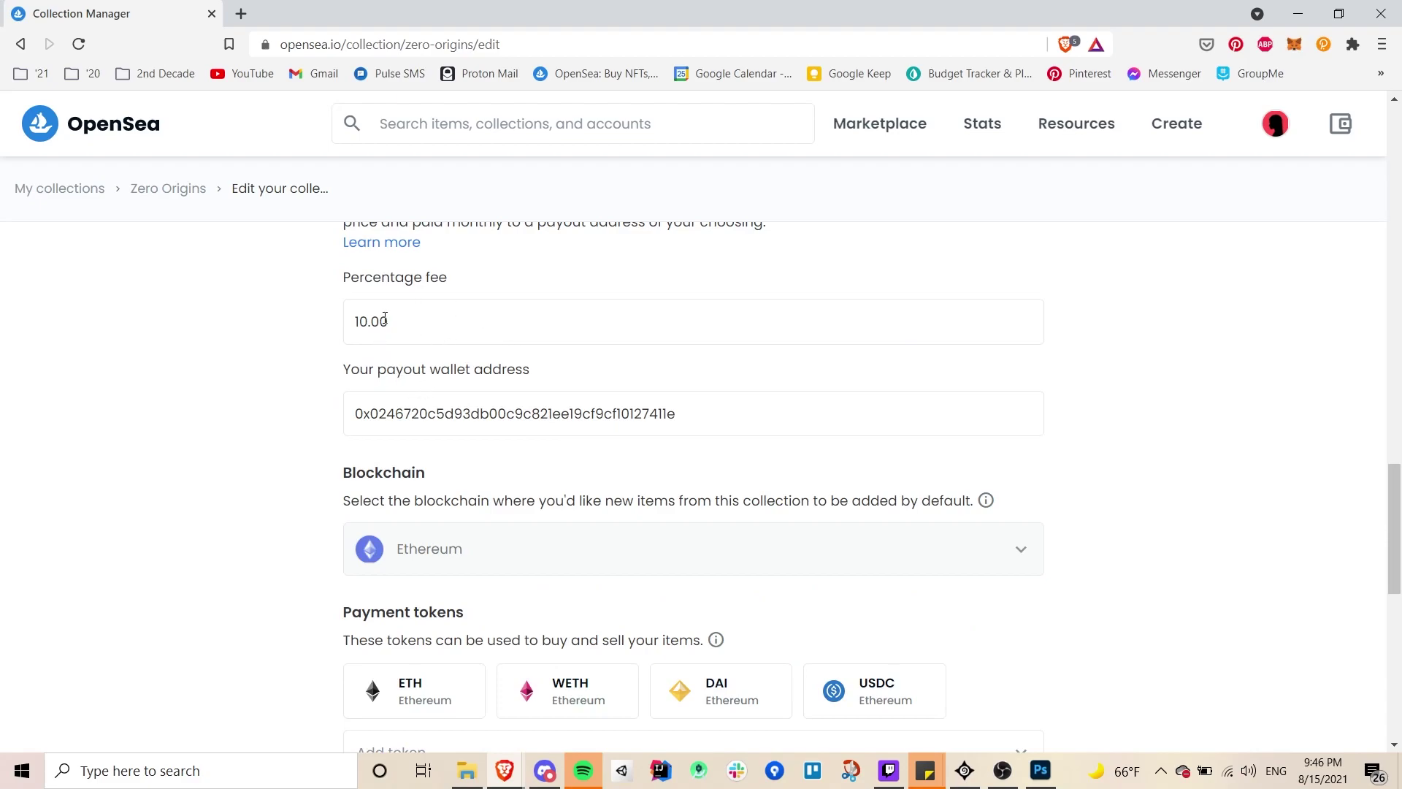
scroll(470, 453, "down", 9)
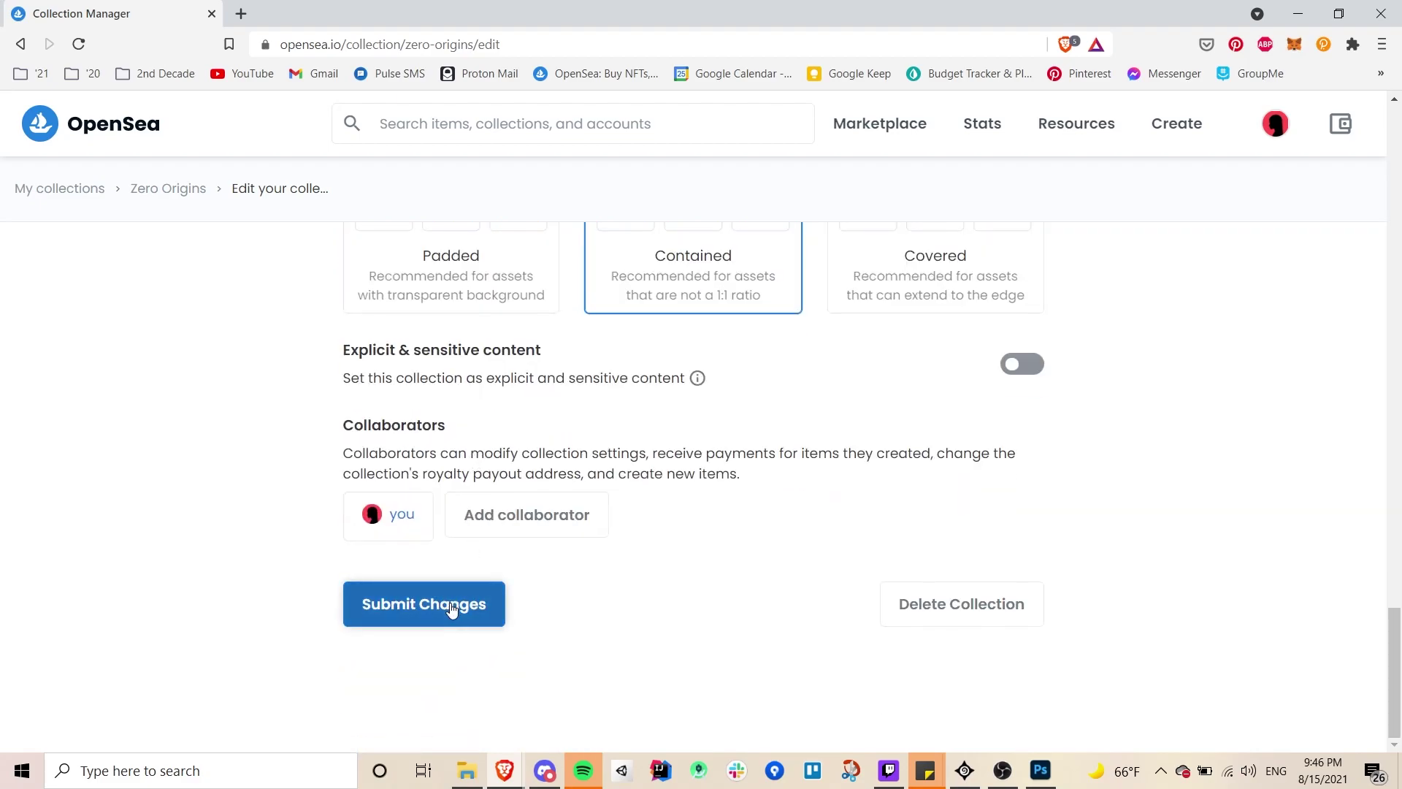
left_click(452, 609)
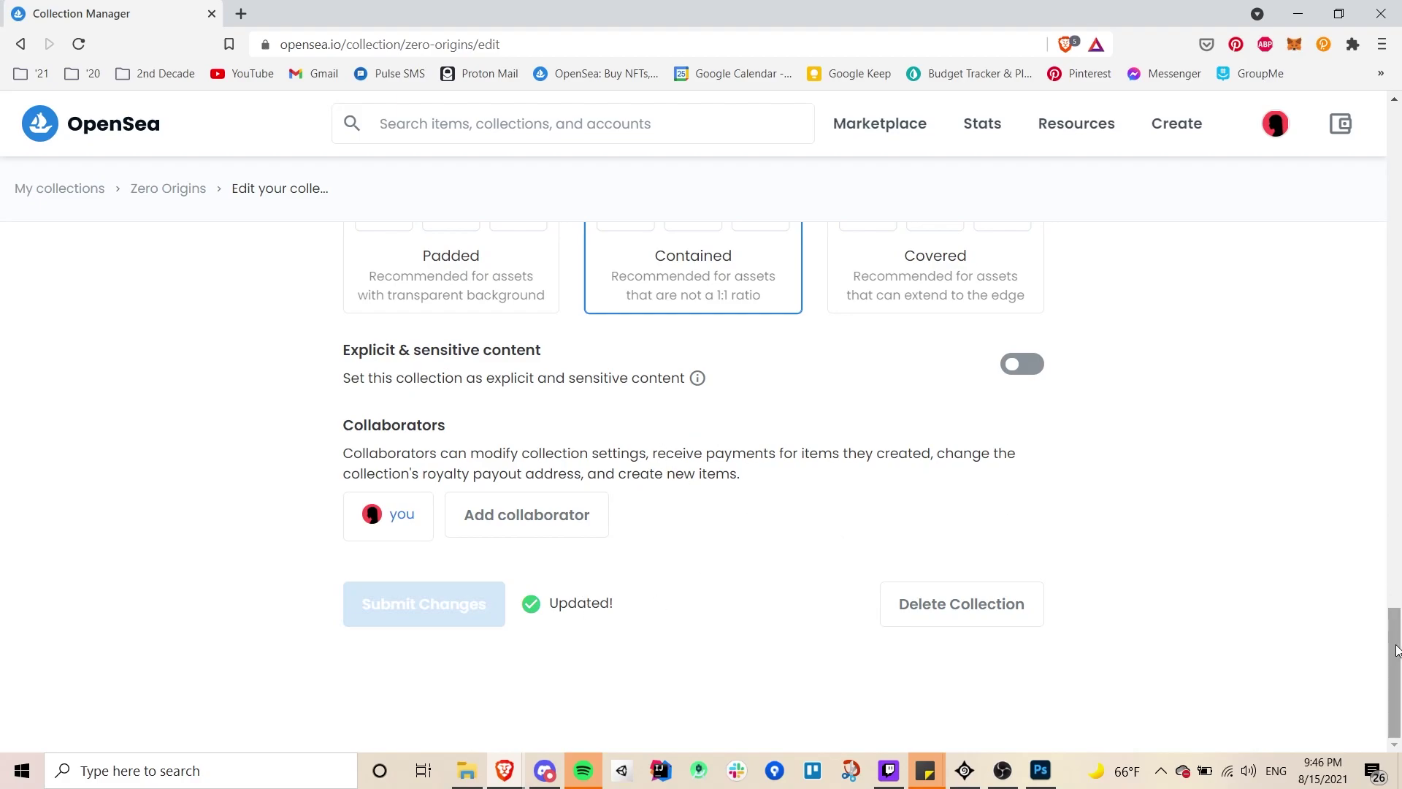
scroll(1379, 591, "up", 1)
scroll(1379, 591, "up", 20)
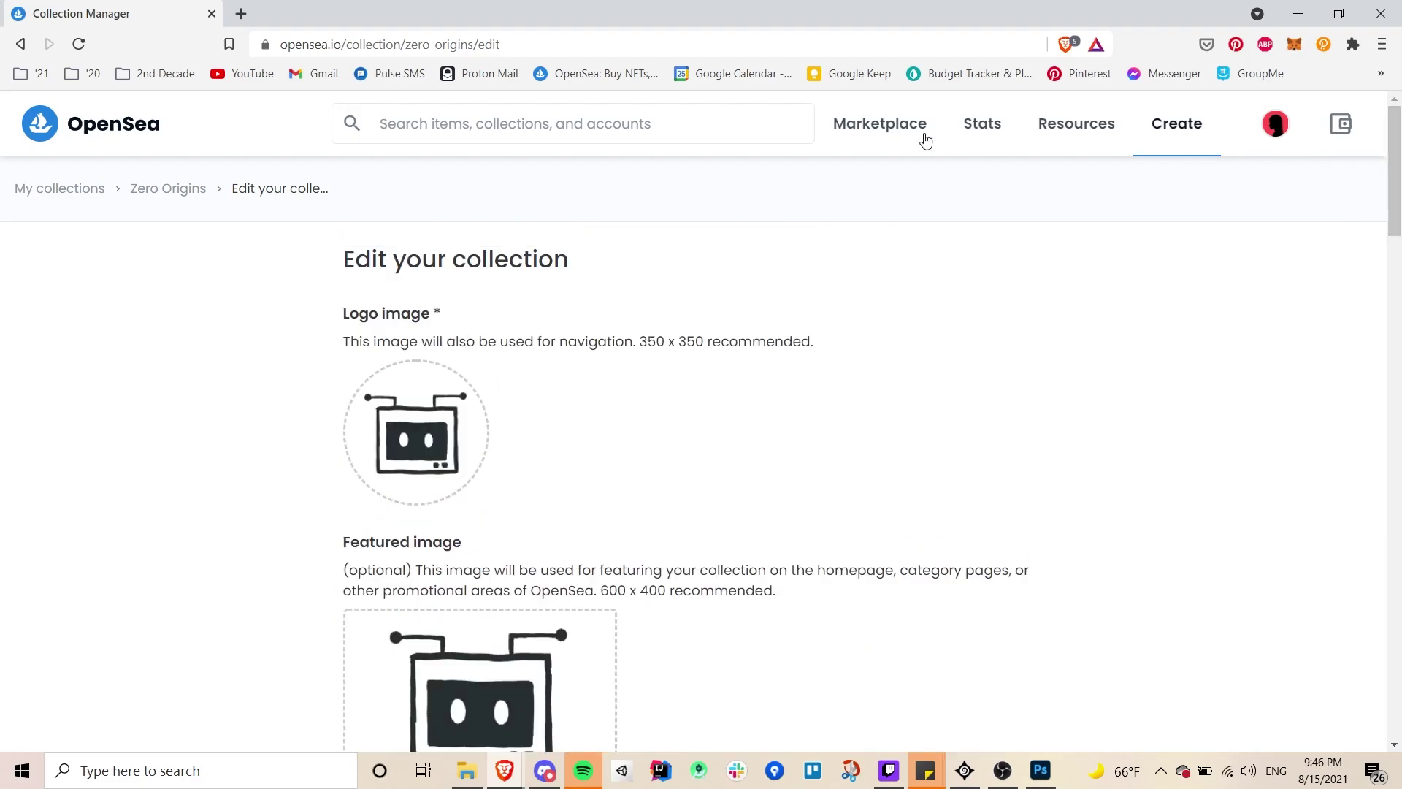
- Return to the Zero Origins page and compare its updated banner with the Photoshop artwork
left_click(176, 192)
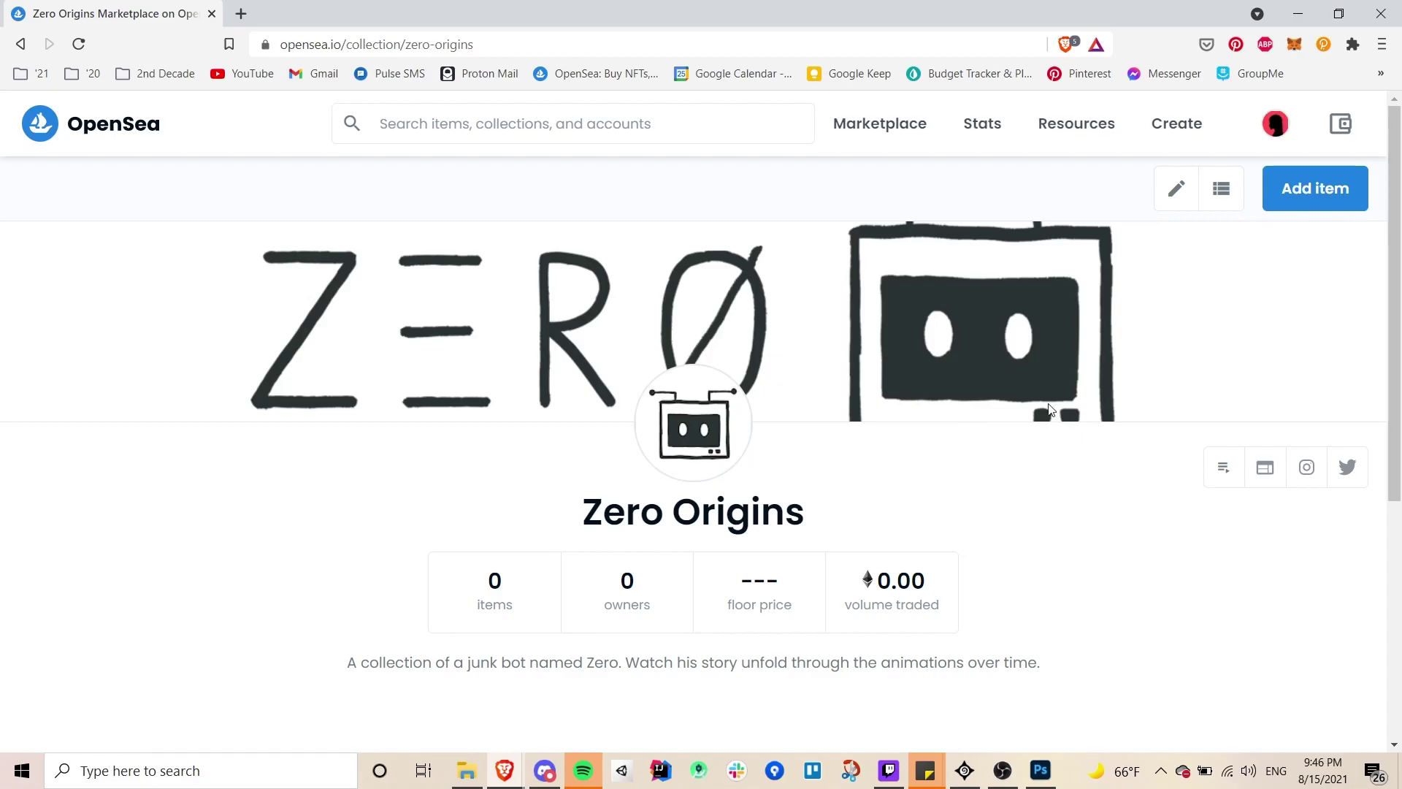
left_click_drag(1394, 289, 1398, 482)
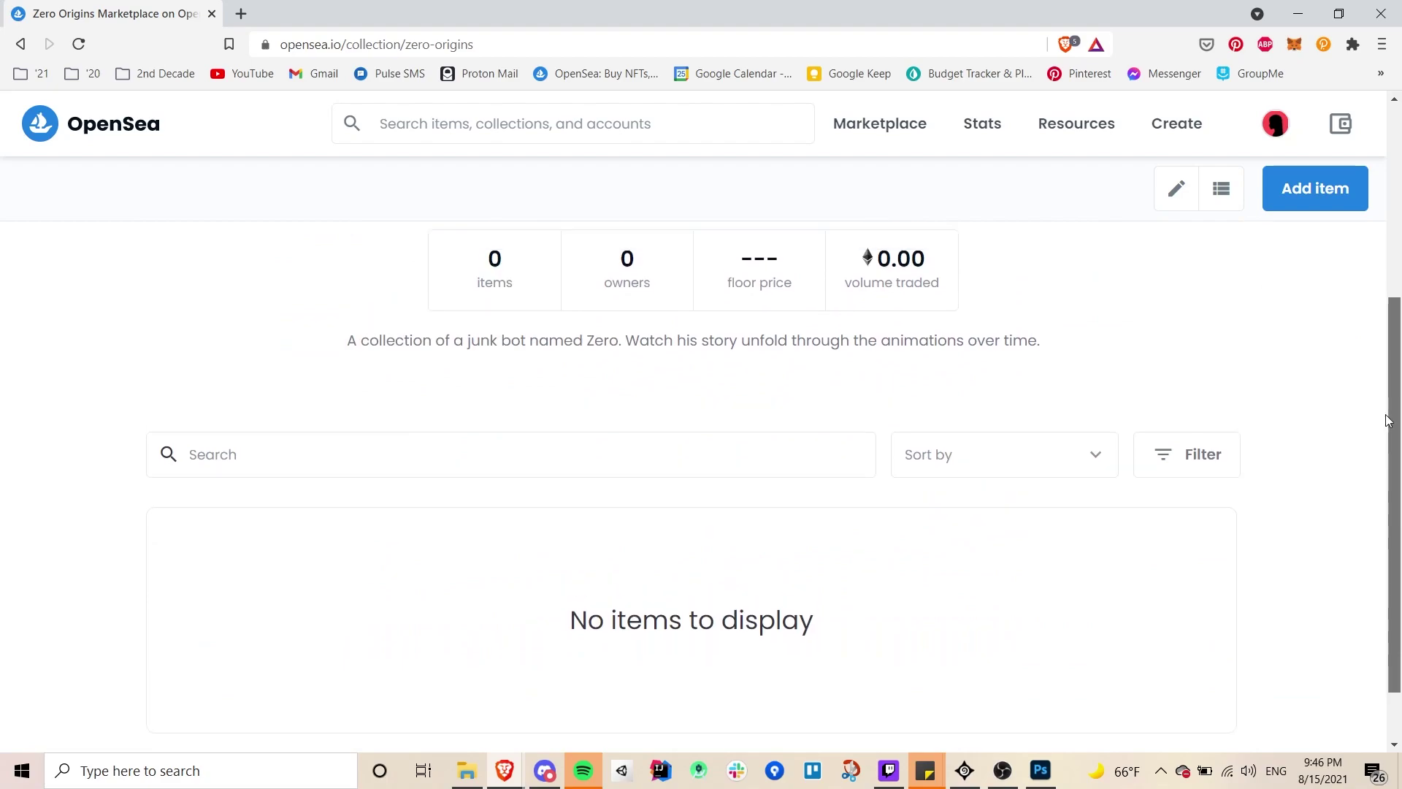
scroll(1028, 305, "up", 5)
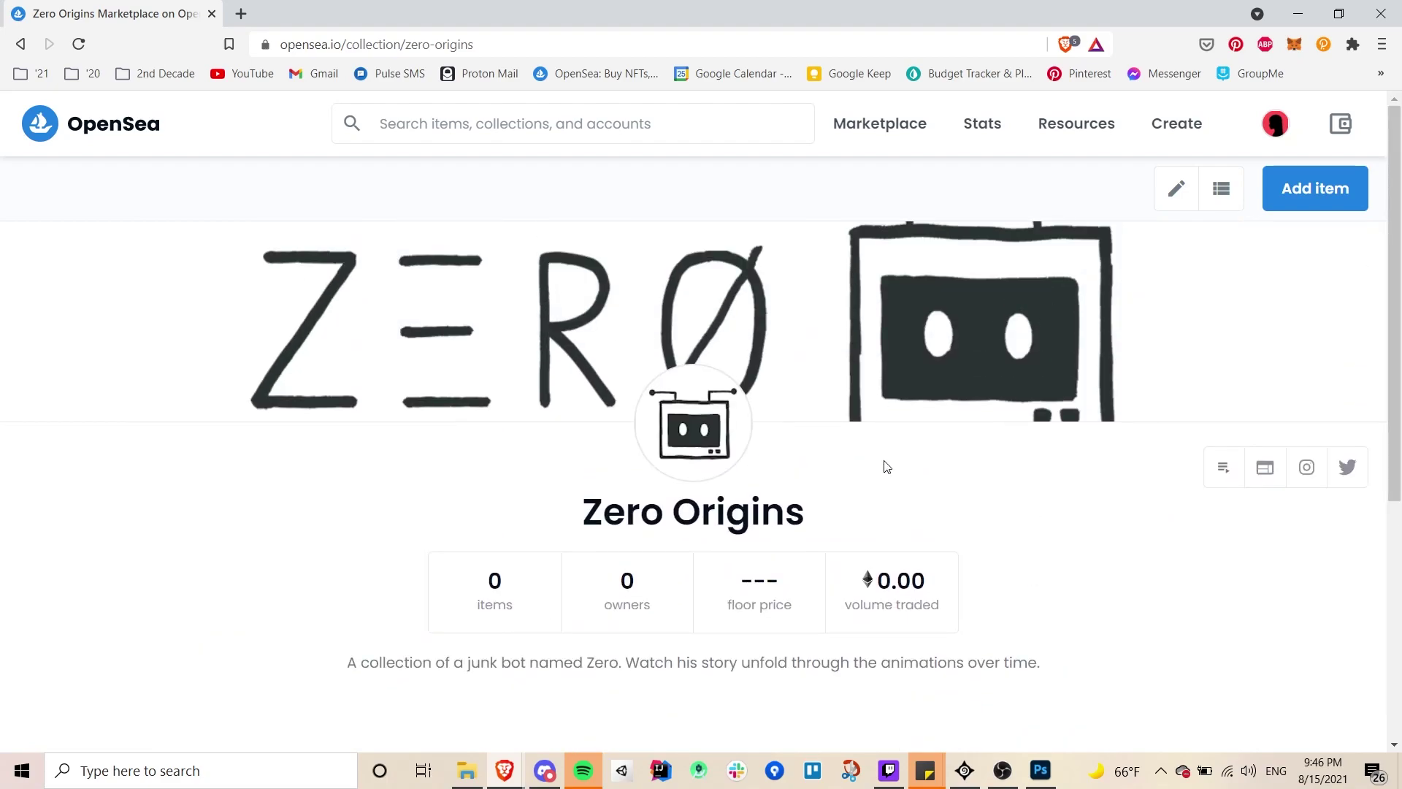
left_click(1339, 14)
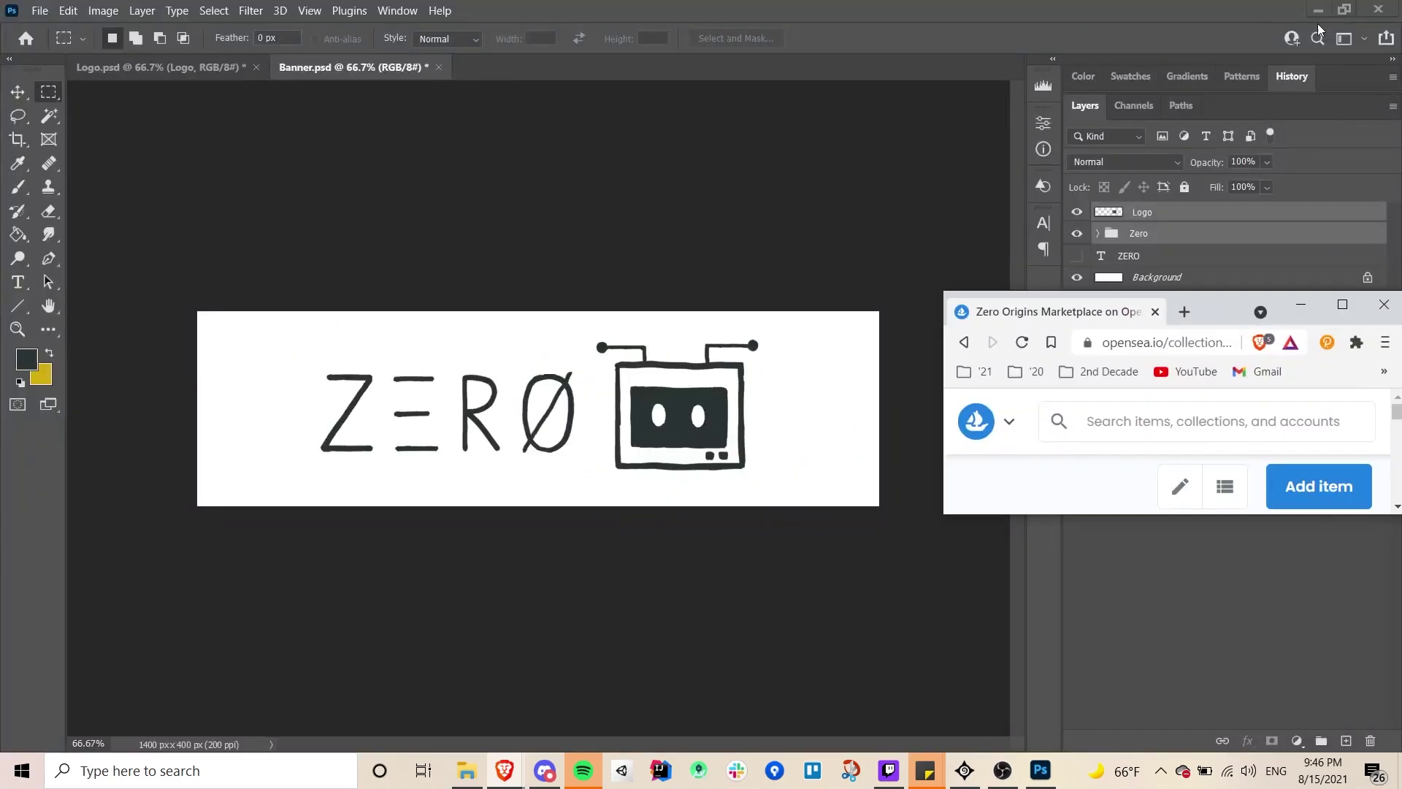
double_click(1225, 300)
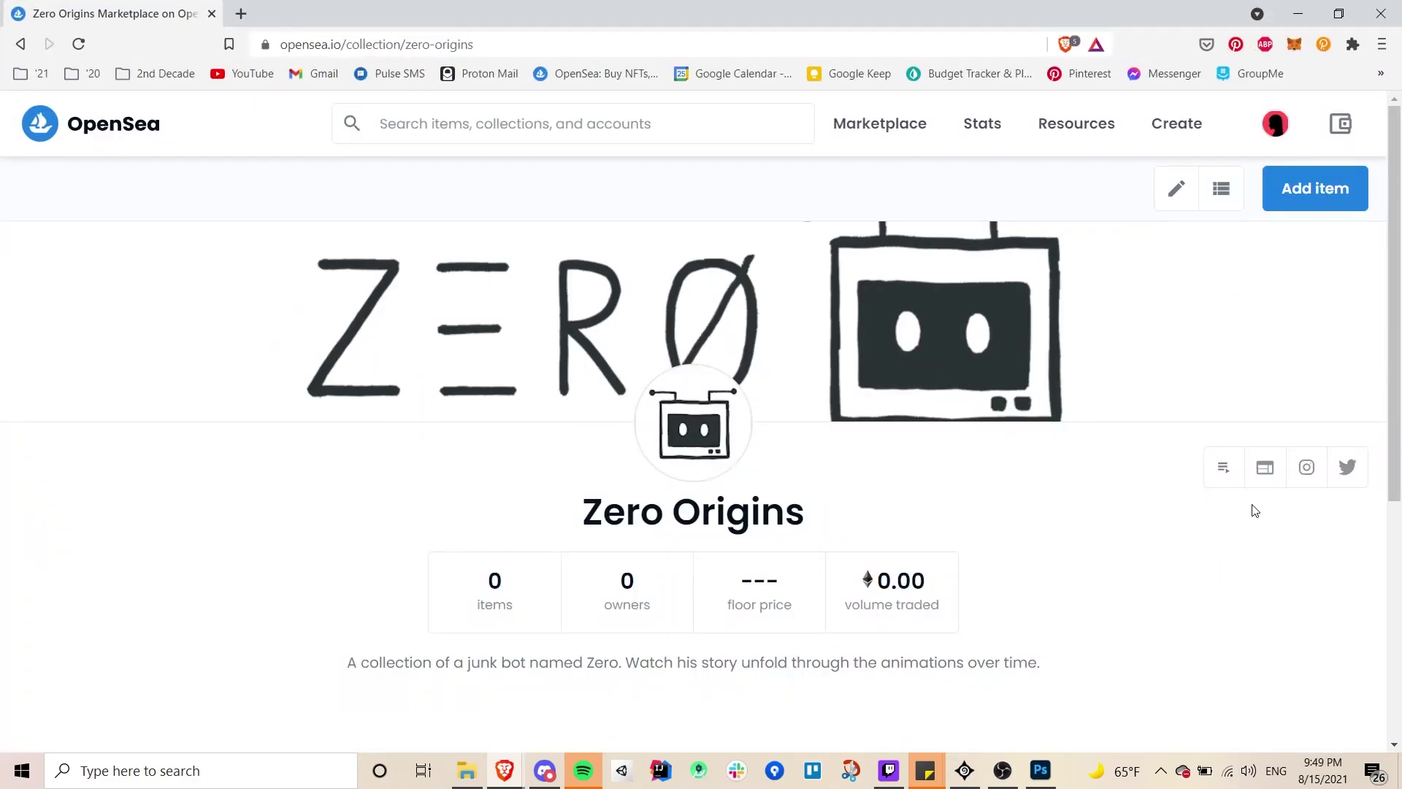
- Start a new Zero Origins item and drop the robot artwork in as its media file
left_click(1299, 205)
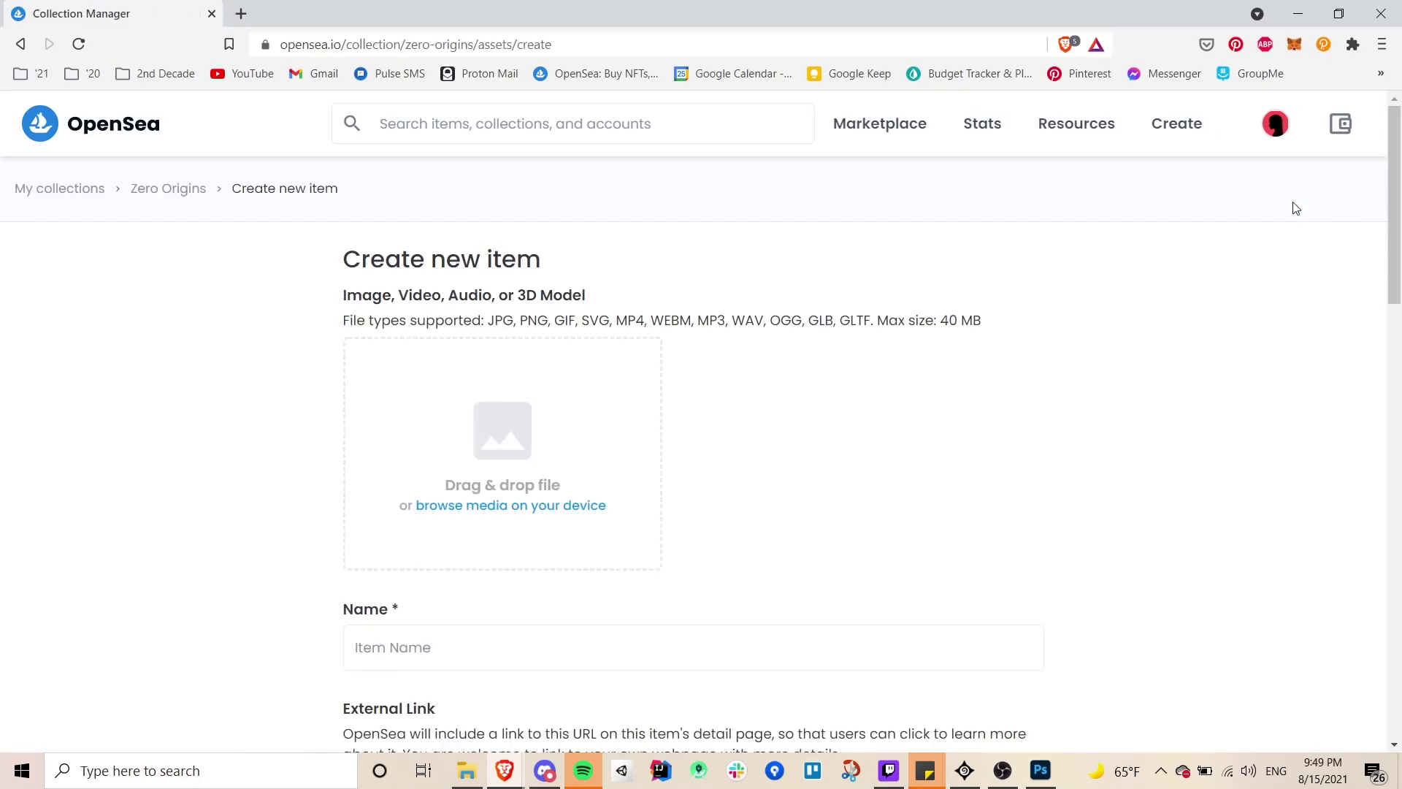
left_click(497, 431)
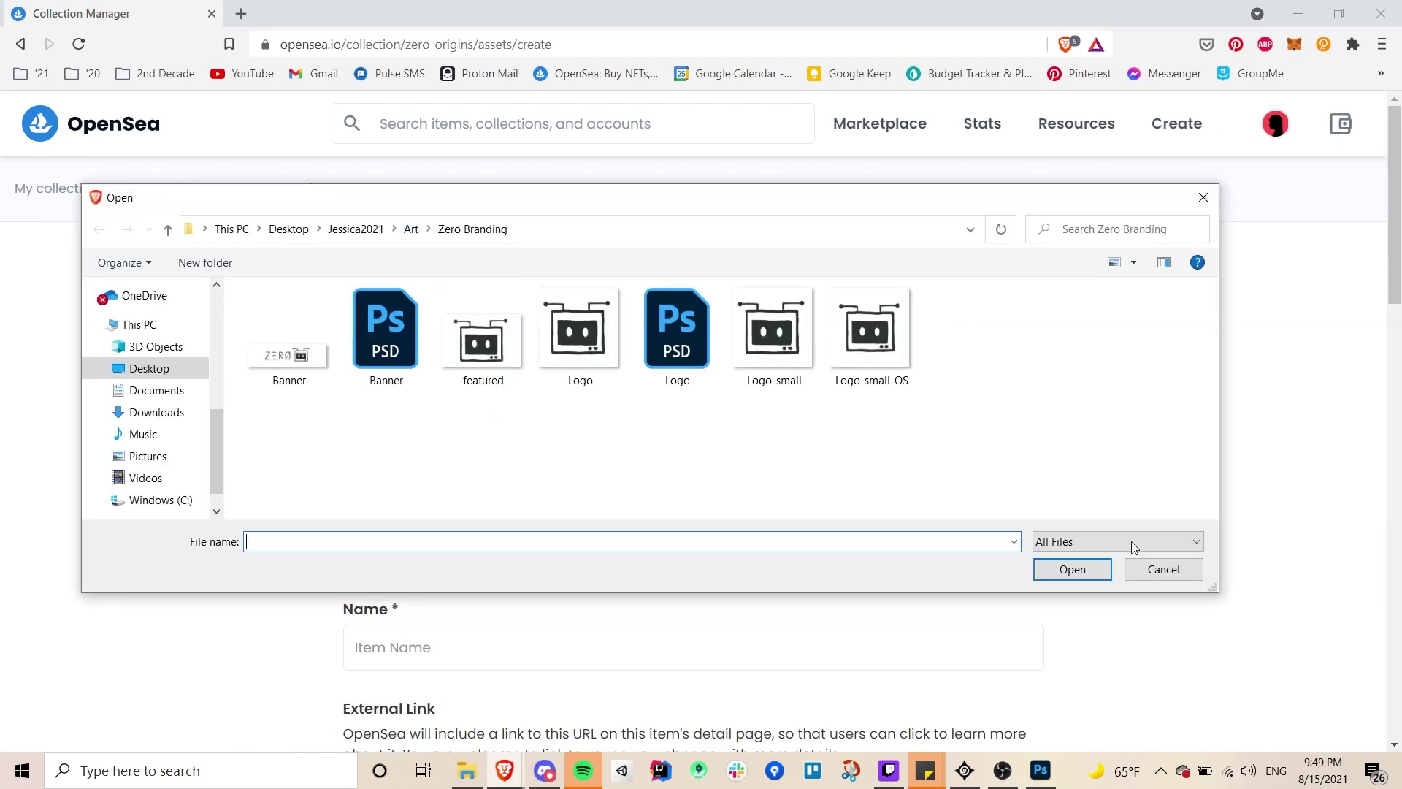
left_click(1163, 569)
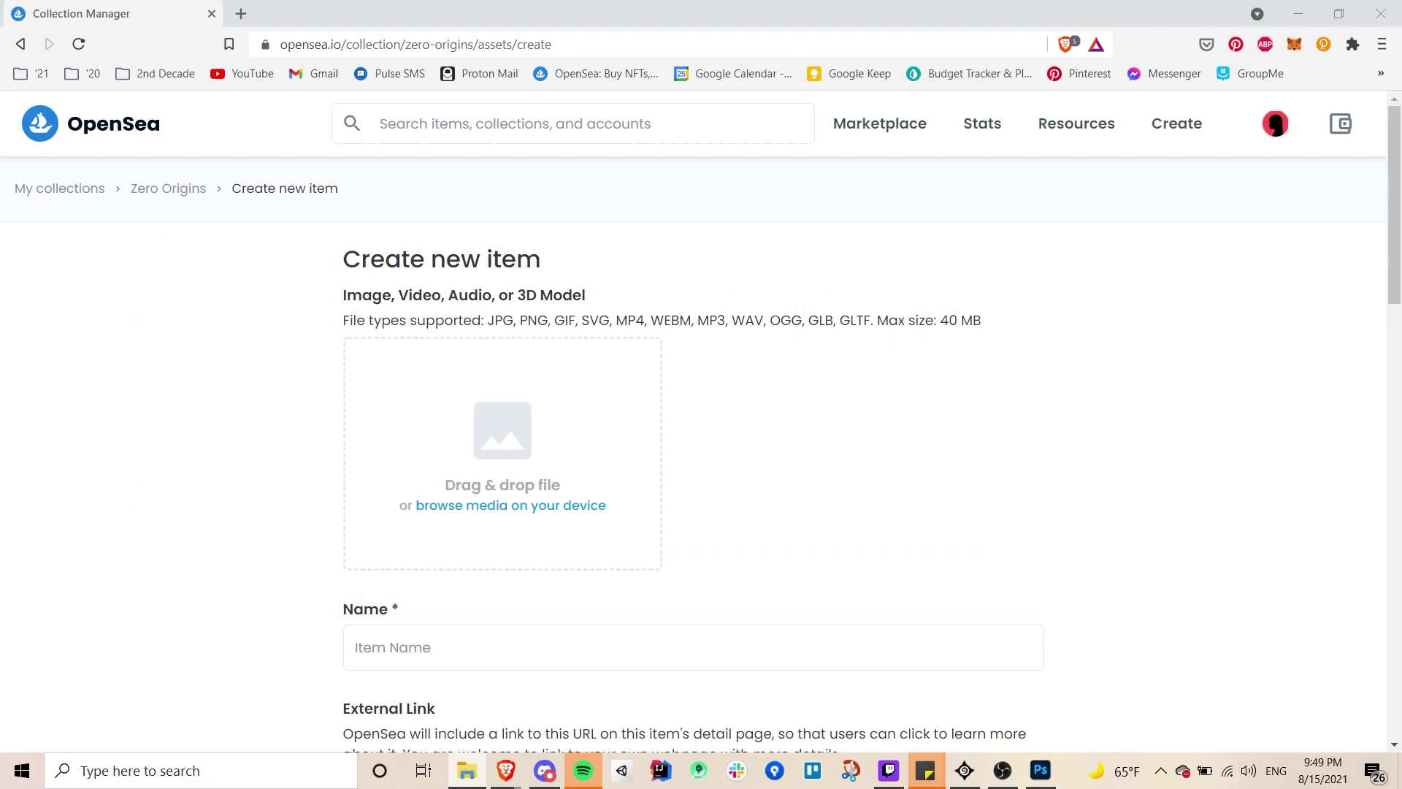
left_click_drag(321, 365, 482, 443)
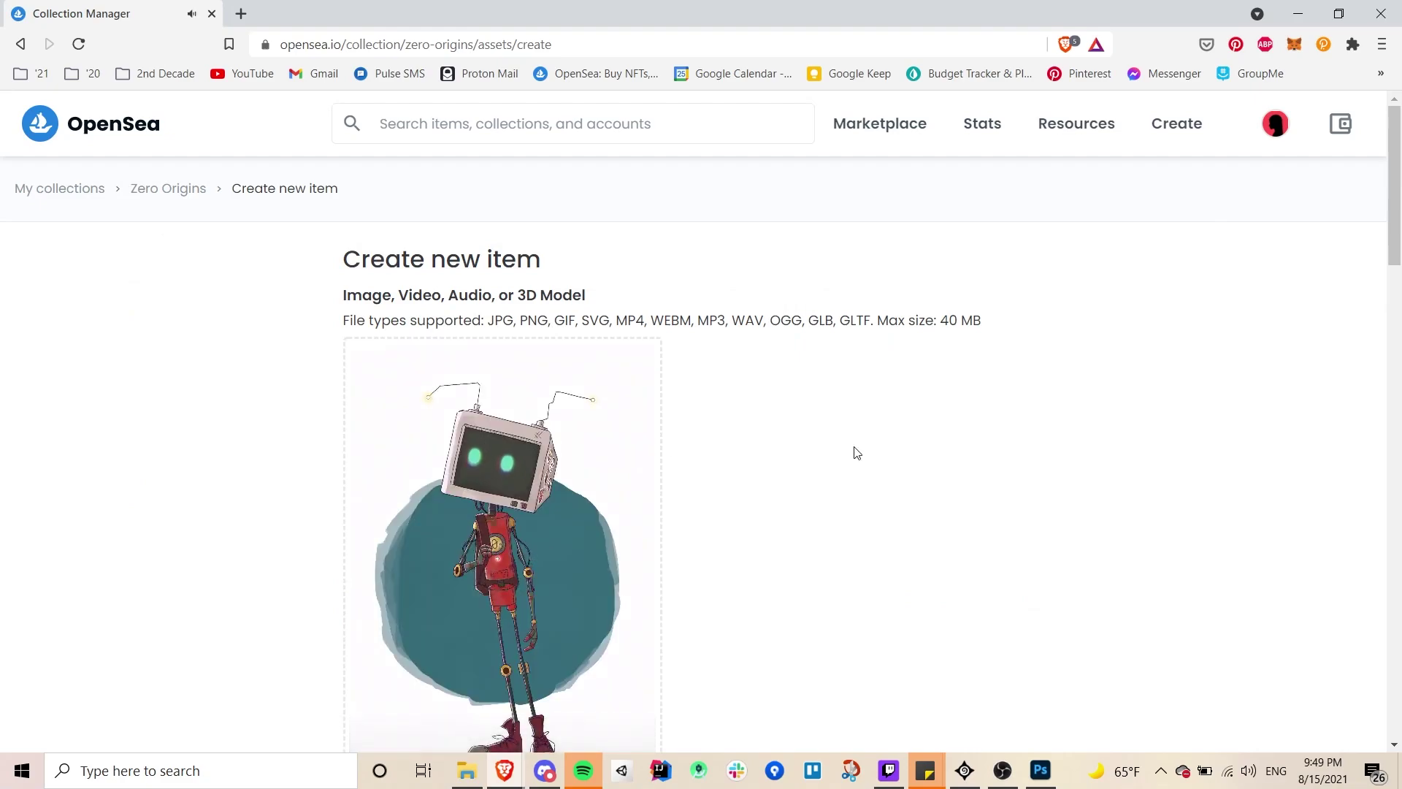
- Add the robot character image as the item's preview image
scroll(857, 452, "down", 1)
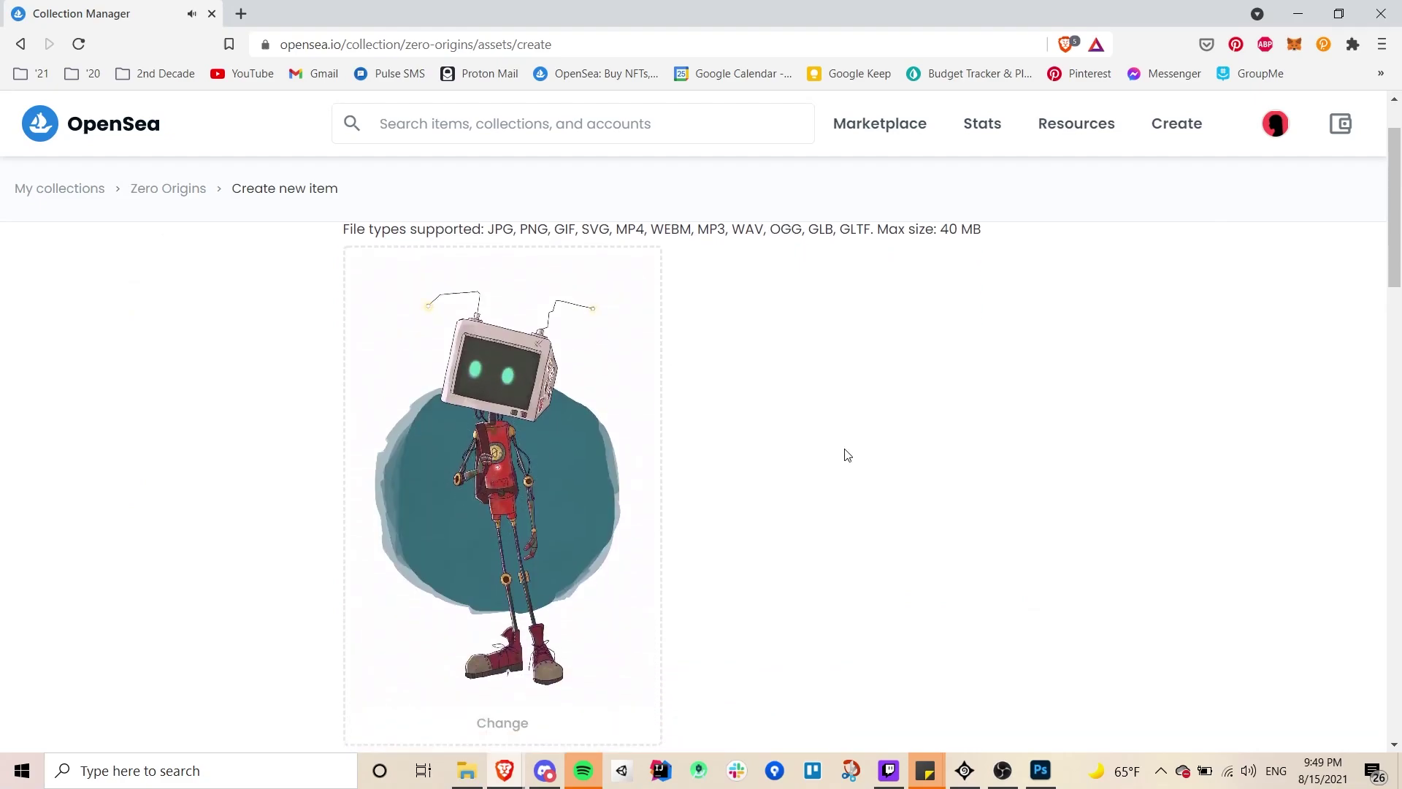
scroll(848, 455, "down", 2)
scroll(847, 455, "down", 3)
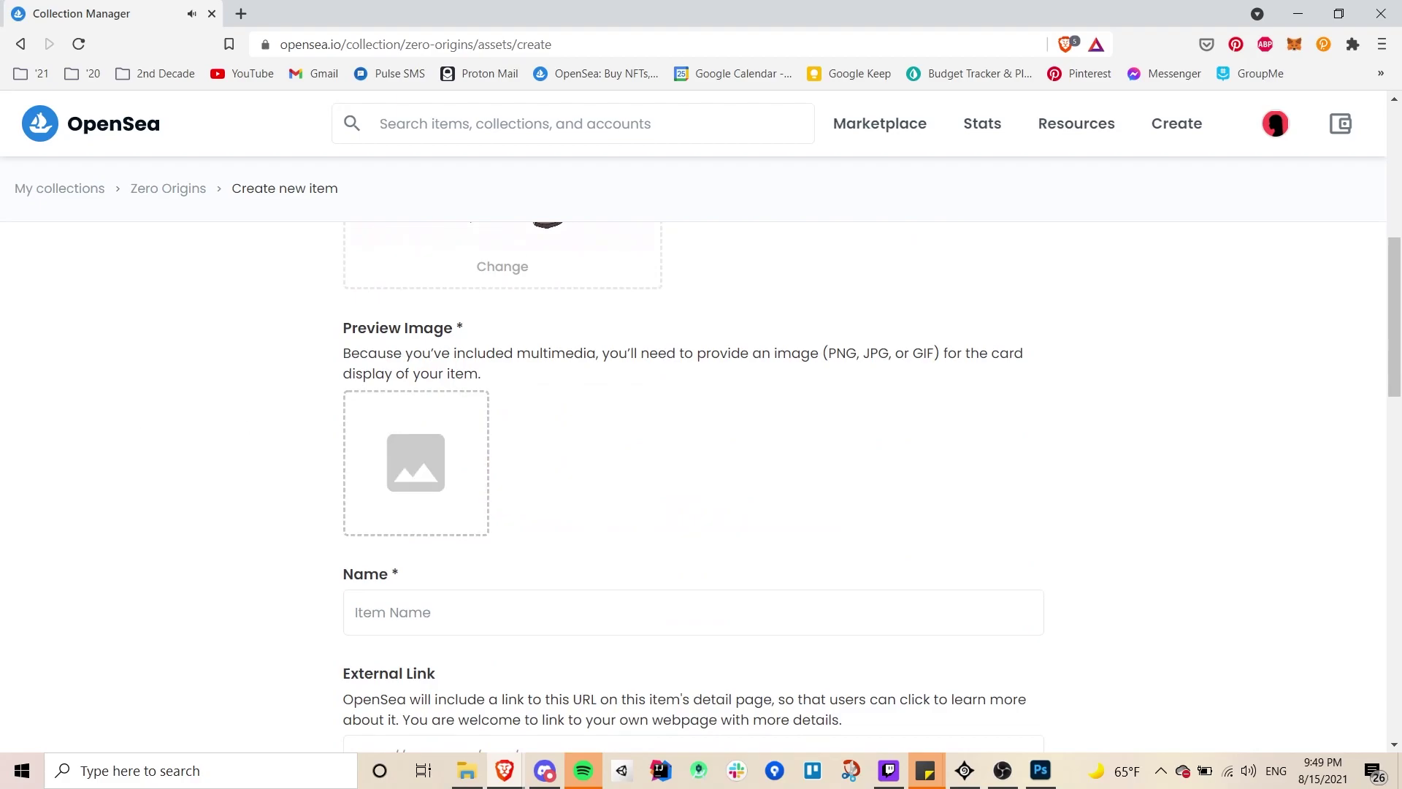
left_click_drag(0, 493, 414, 485)
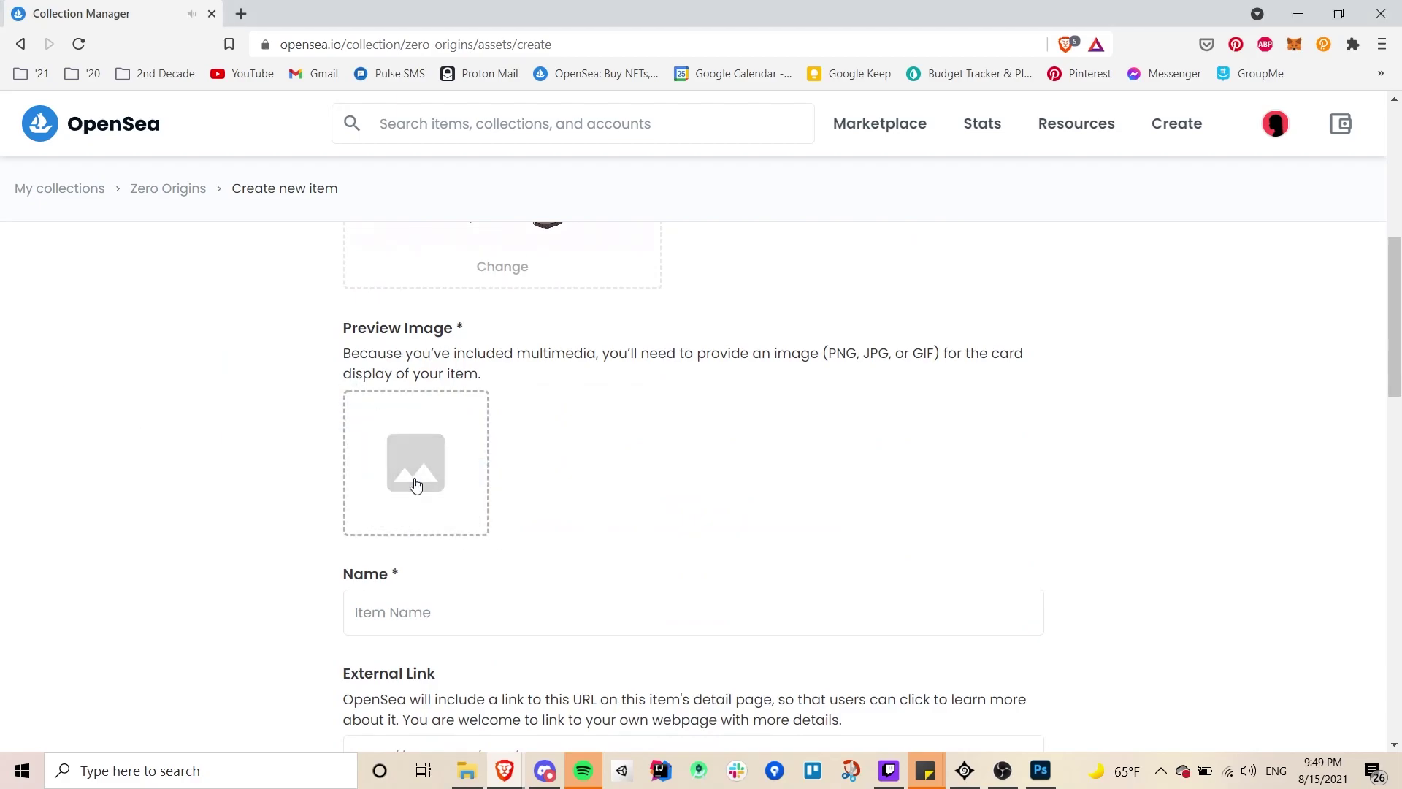
scroll(623, 471, "down", 1)
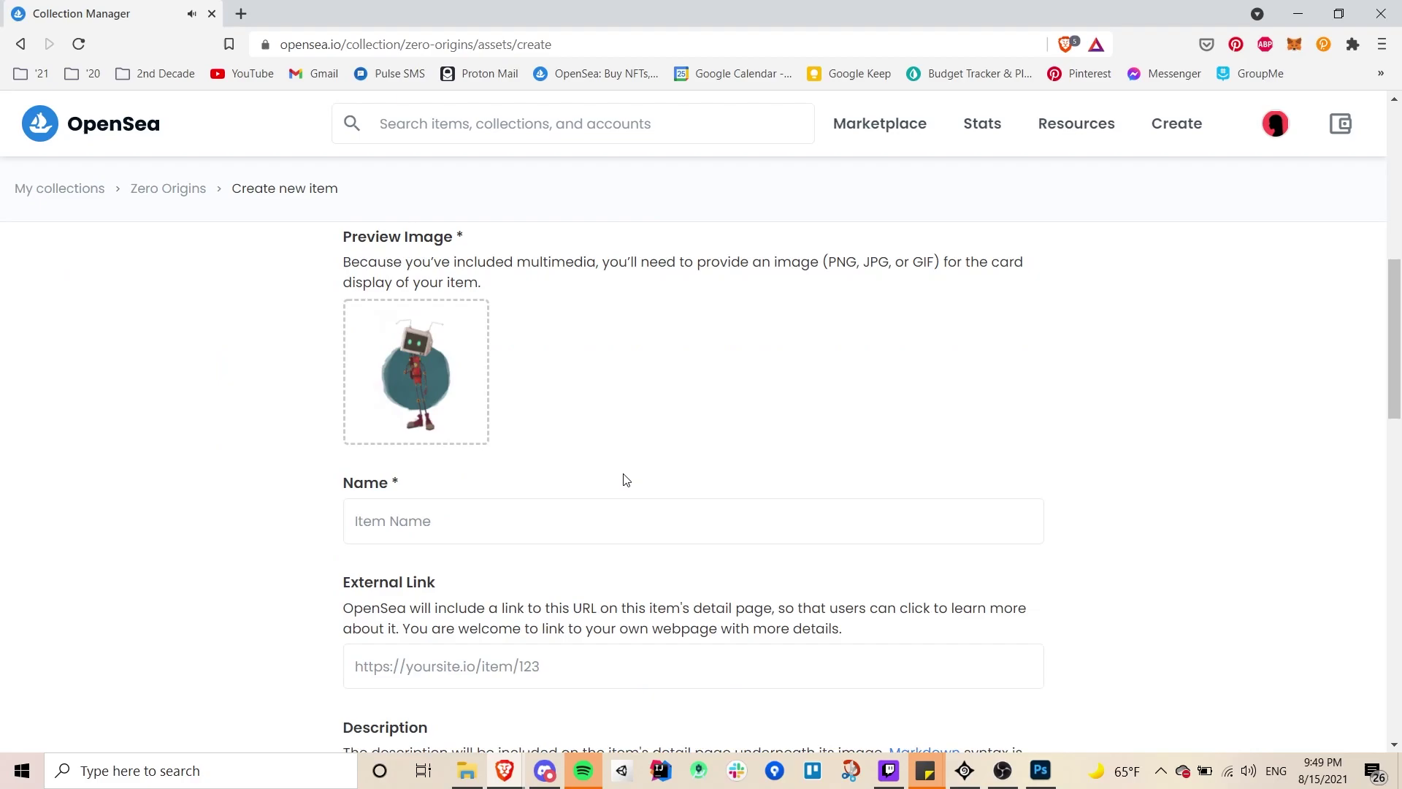
left_click(612, 513)
scroll(703, 401, "down", 1)
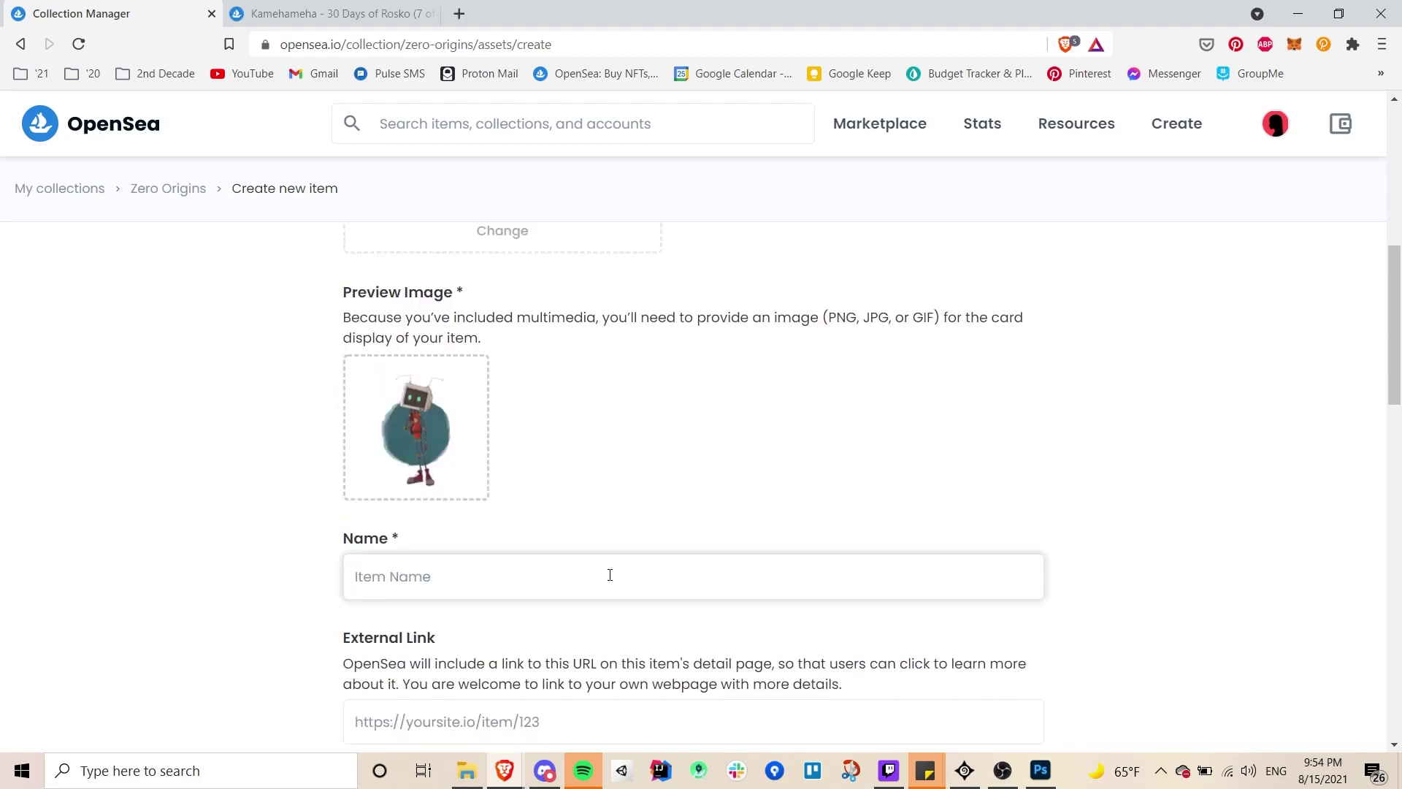
- Paste 'ZERO - Glitch [000]' into the item's Name field
left_click(610, 575)
type("ZERO - Glitch [000]")
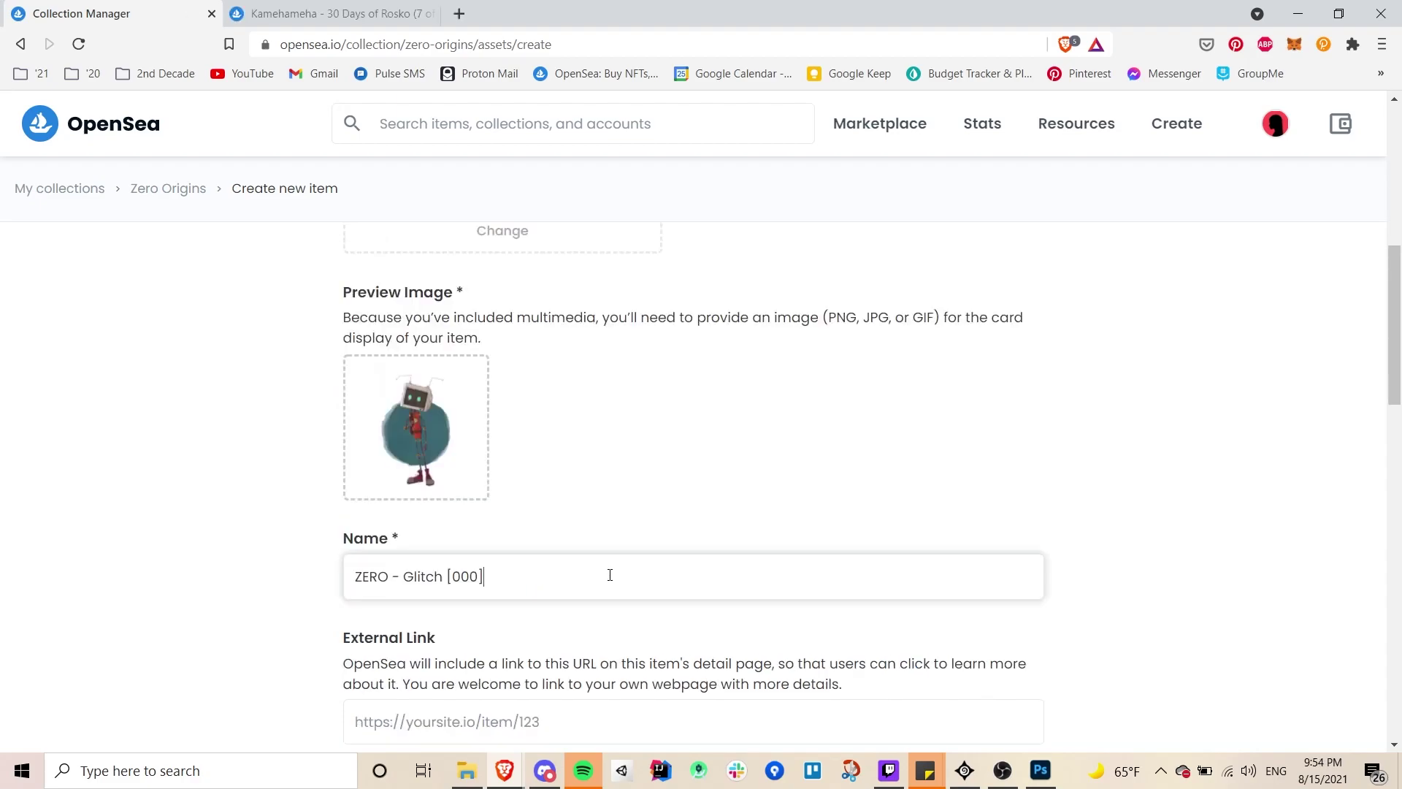
scroll(610, 574, "down", 2)
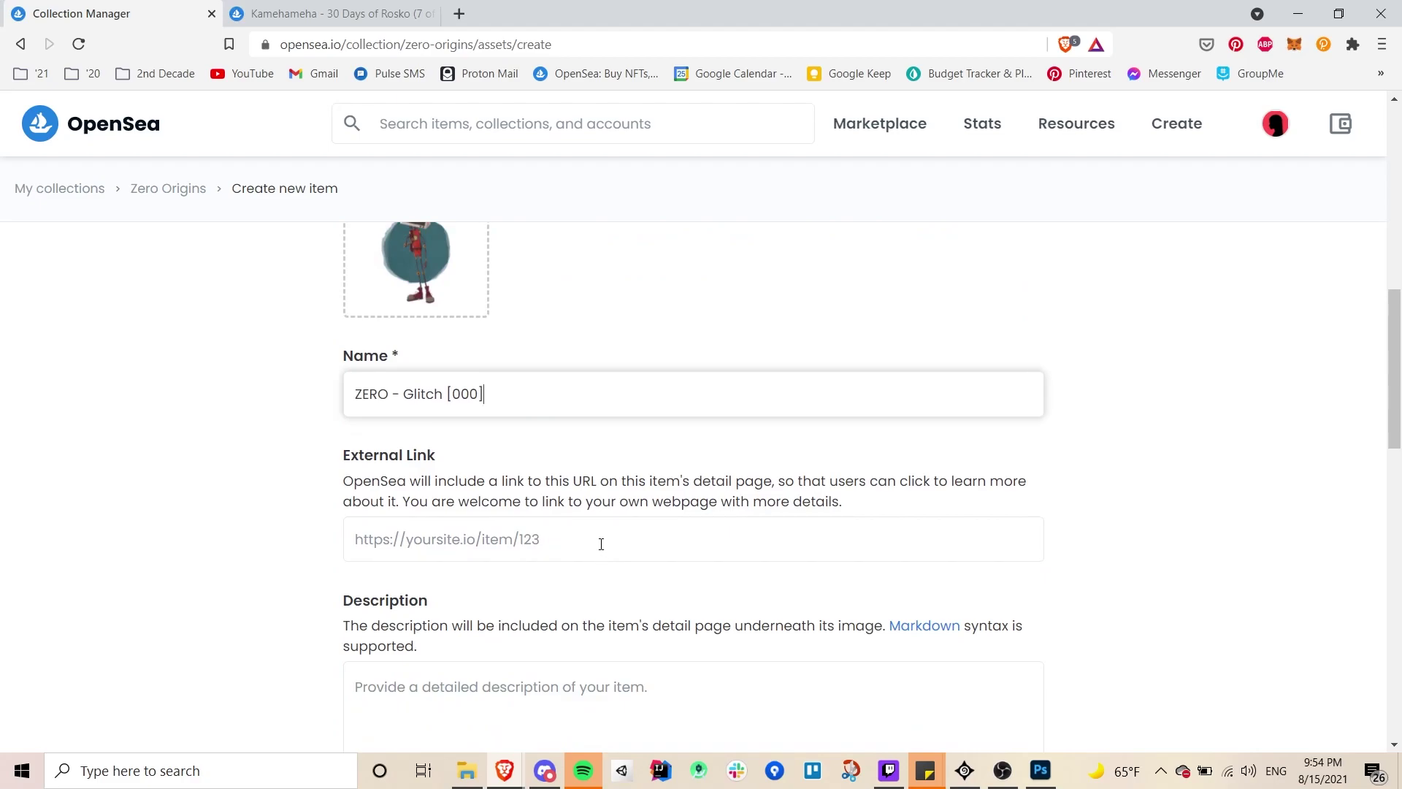
left_click(601, 544)
- Insert 'occasionally' before 'suffer' in the description about junk bot ZERO's glitches
scroll(602, 544, "down", 1)
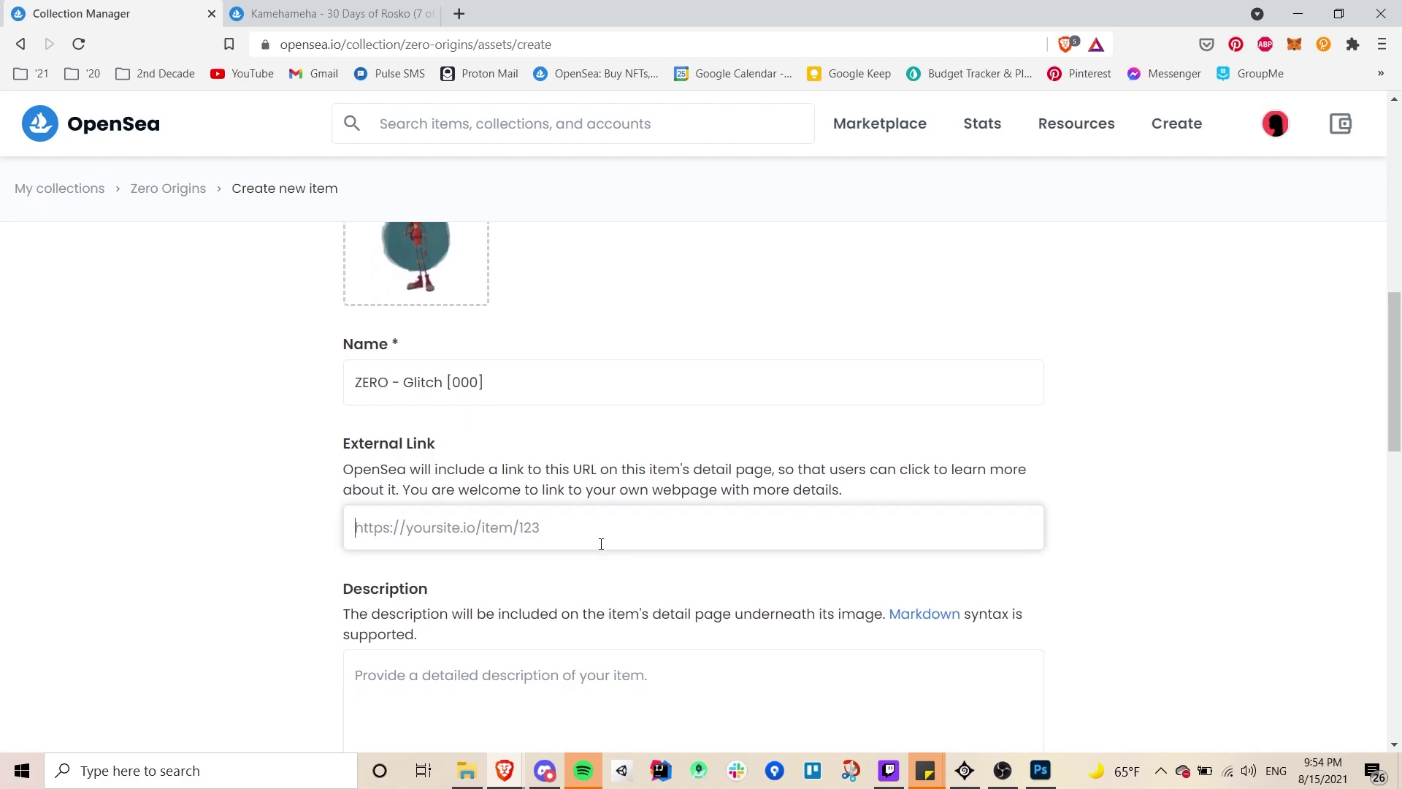
scroll(601, 544, "down", 1)
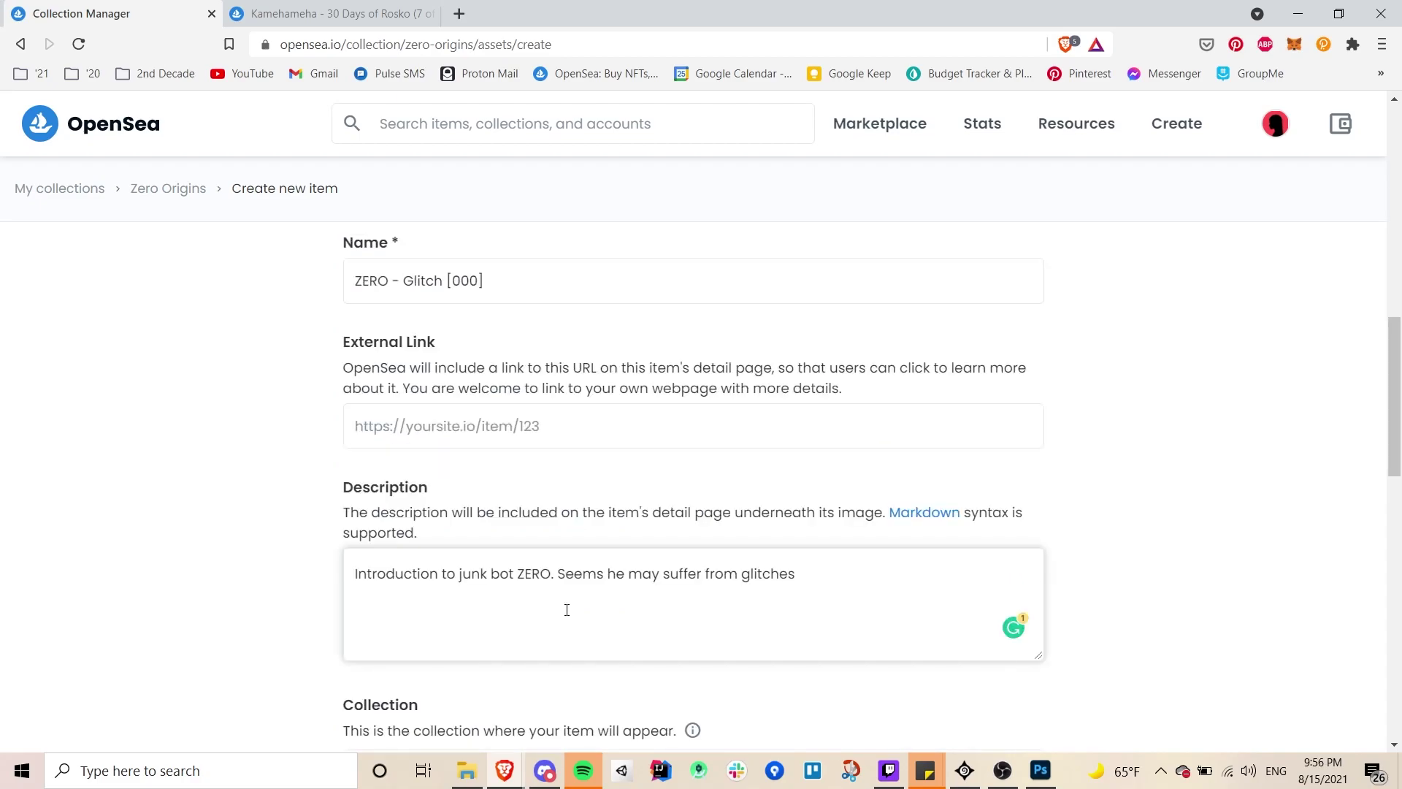
left_click(663, 574)
type("occassionally")
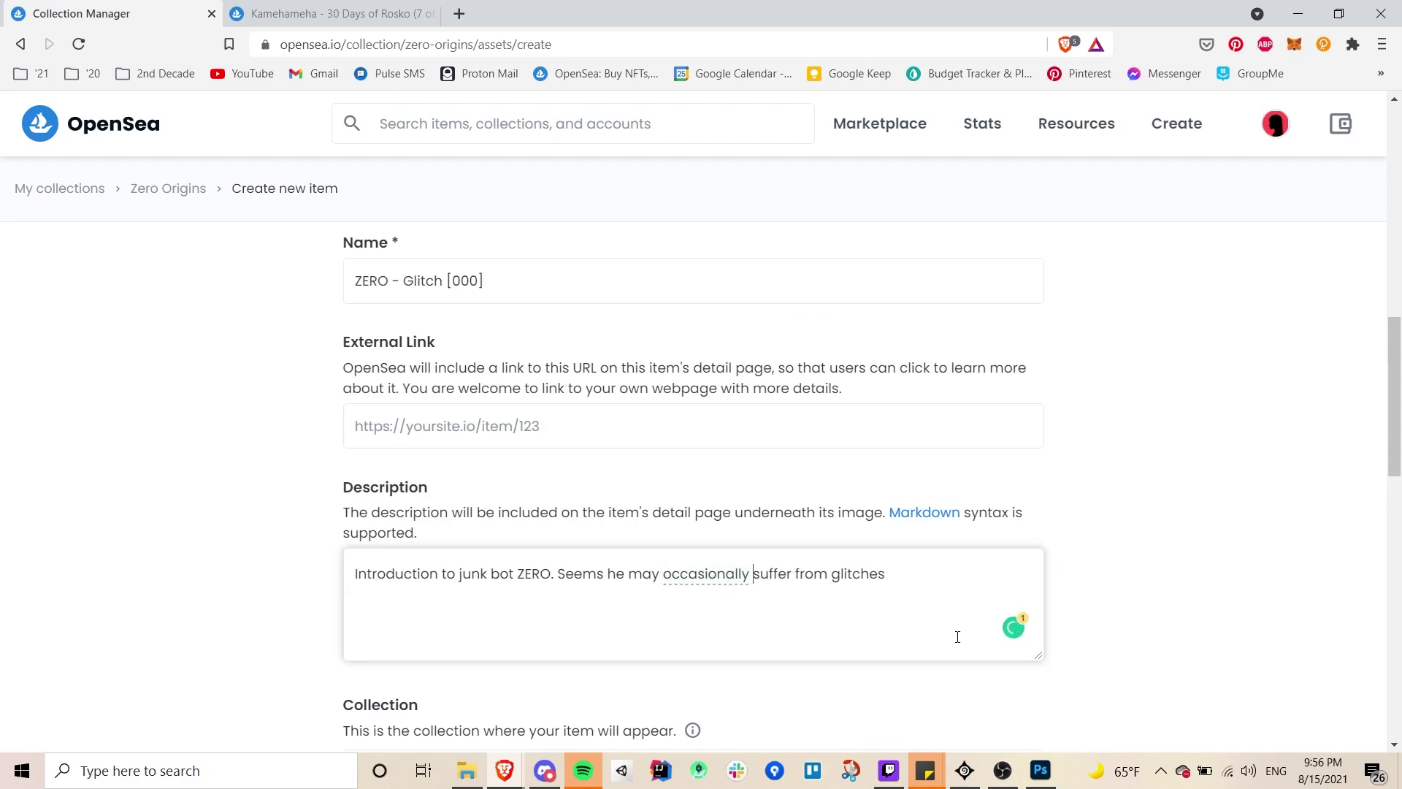
left_click(966, 593)
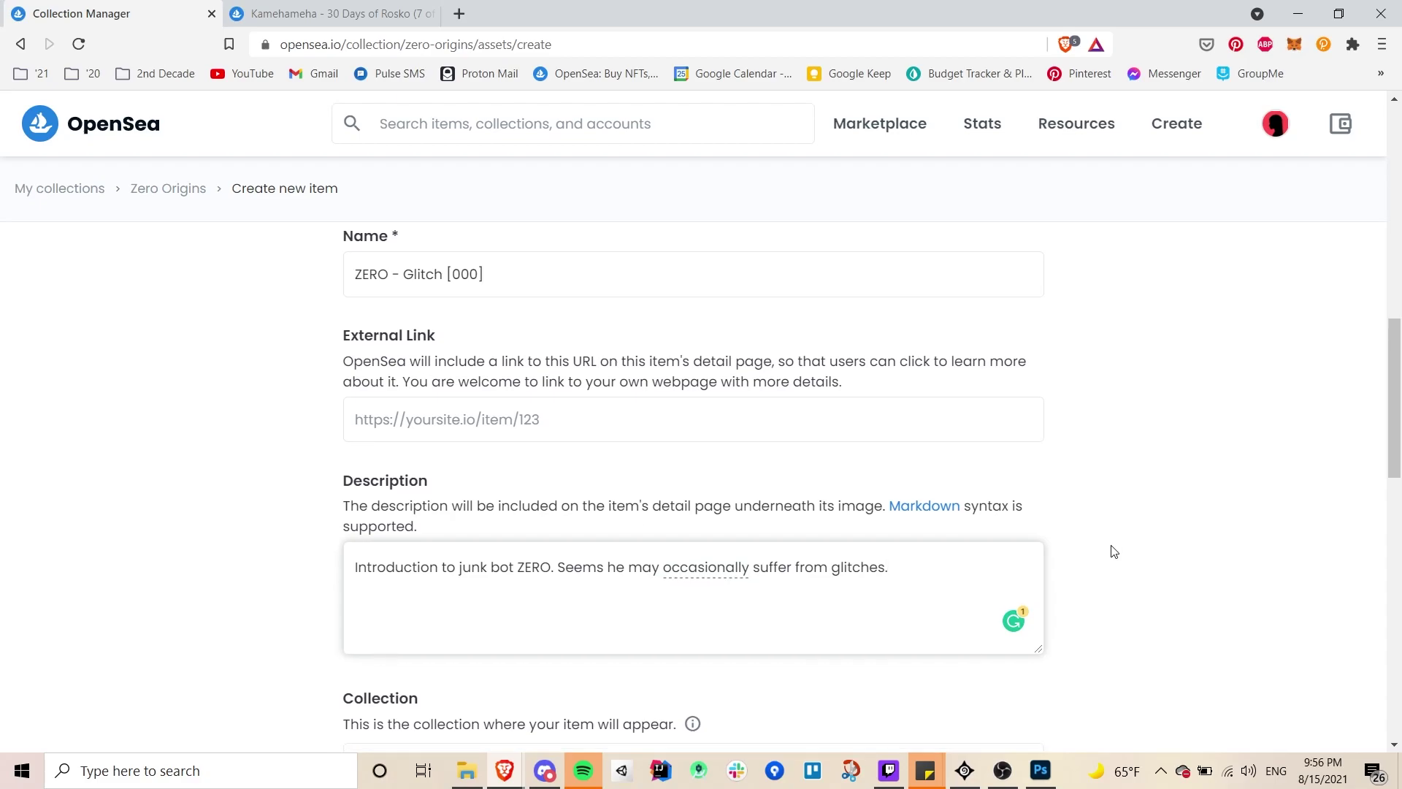
scroll(1114, 552, "down", 2)
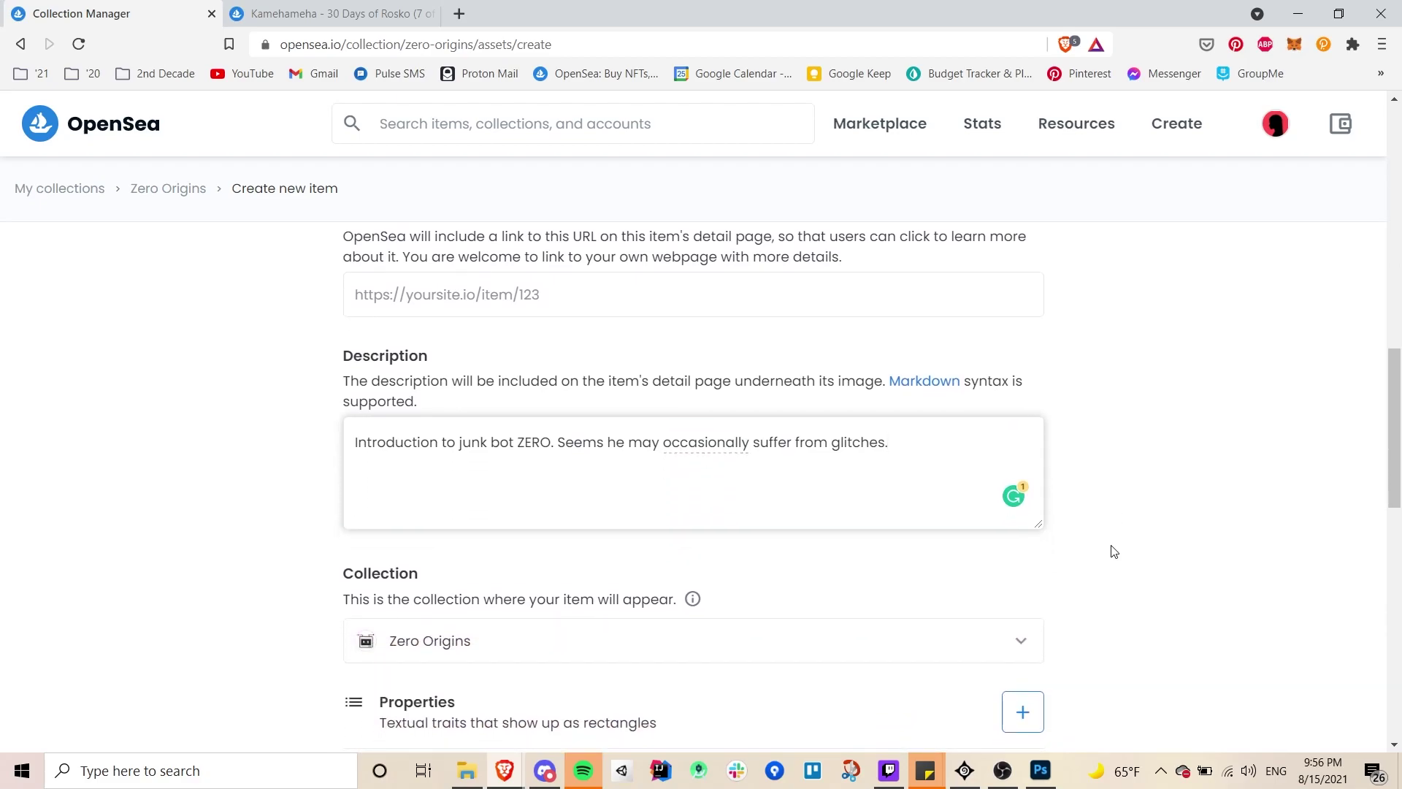
mouse_move(717, 437)
scroll(1004, 517, "down", 3)
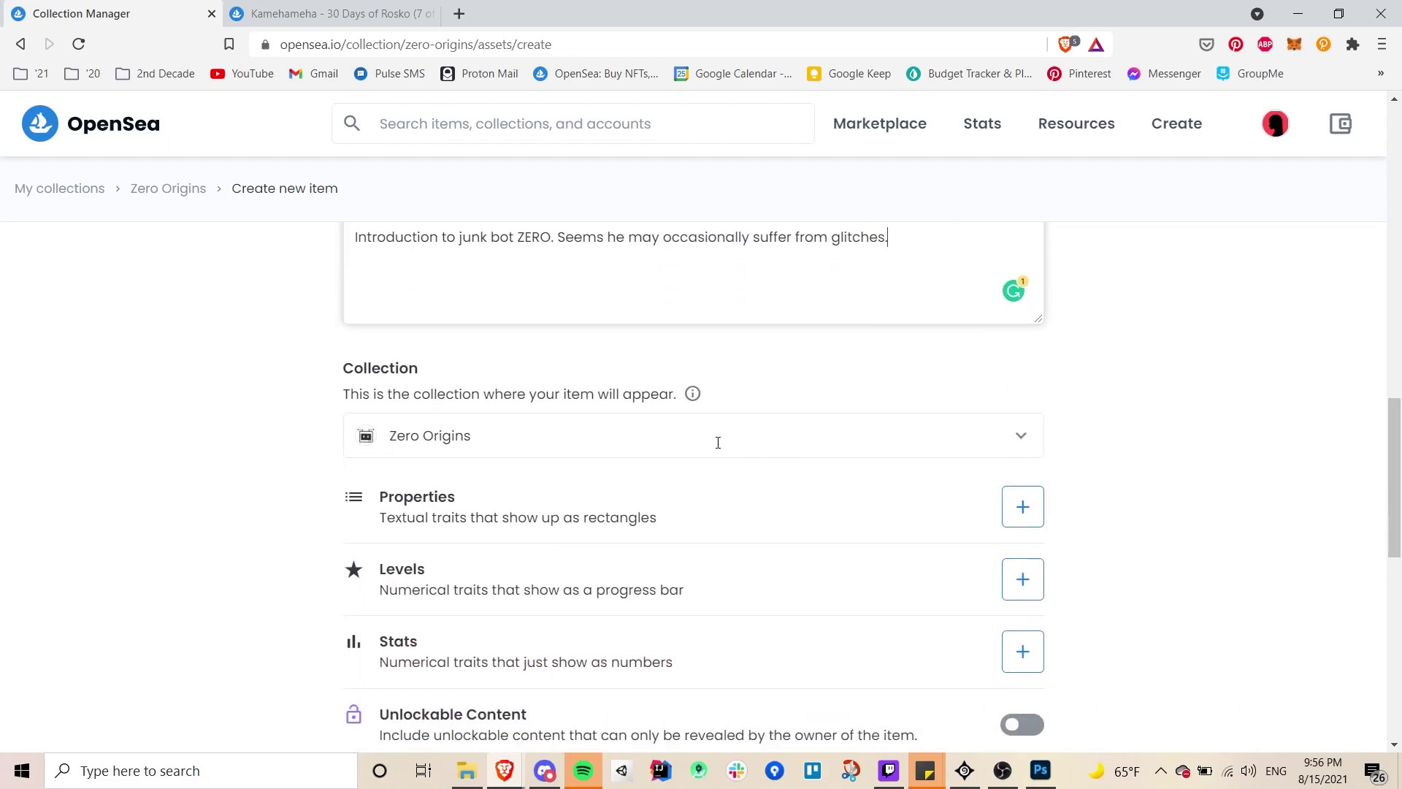
- Add and save the property Image Type: Animated
left_click(1023, 507)
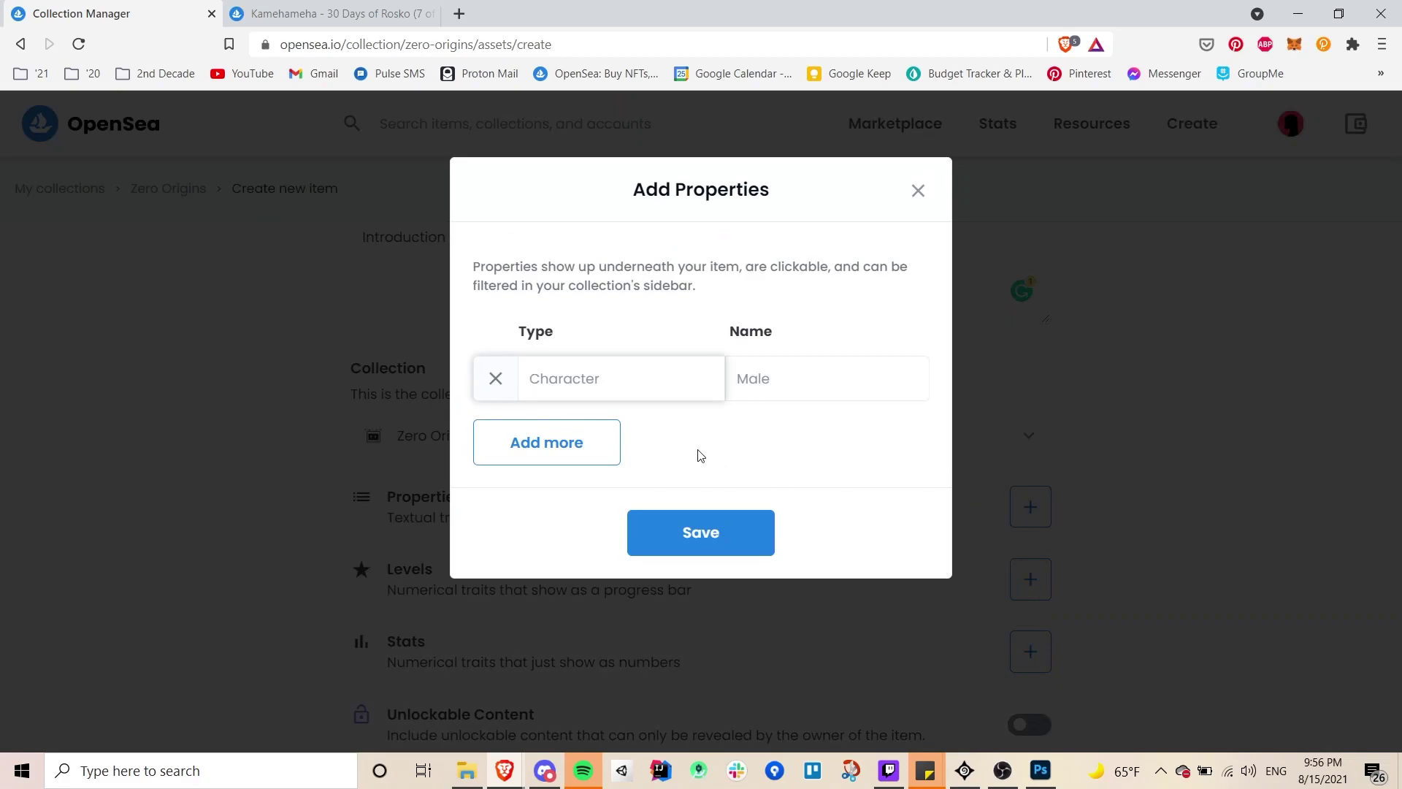
type("Image Type")
key("Tab")
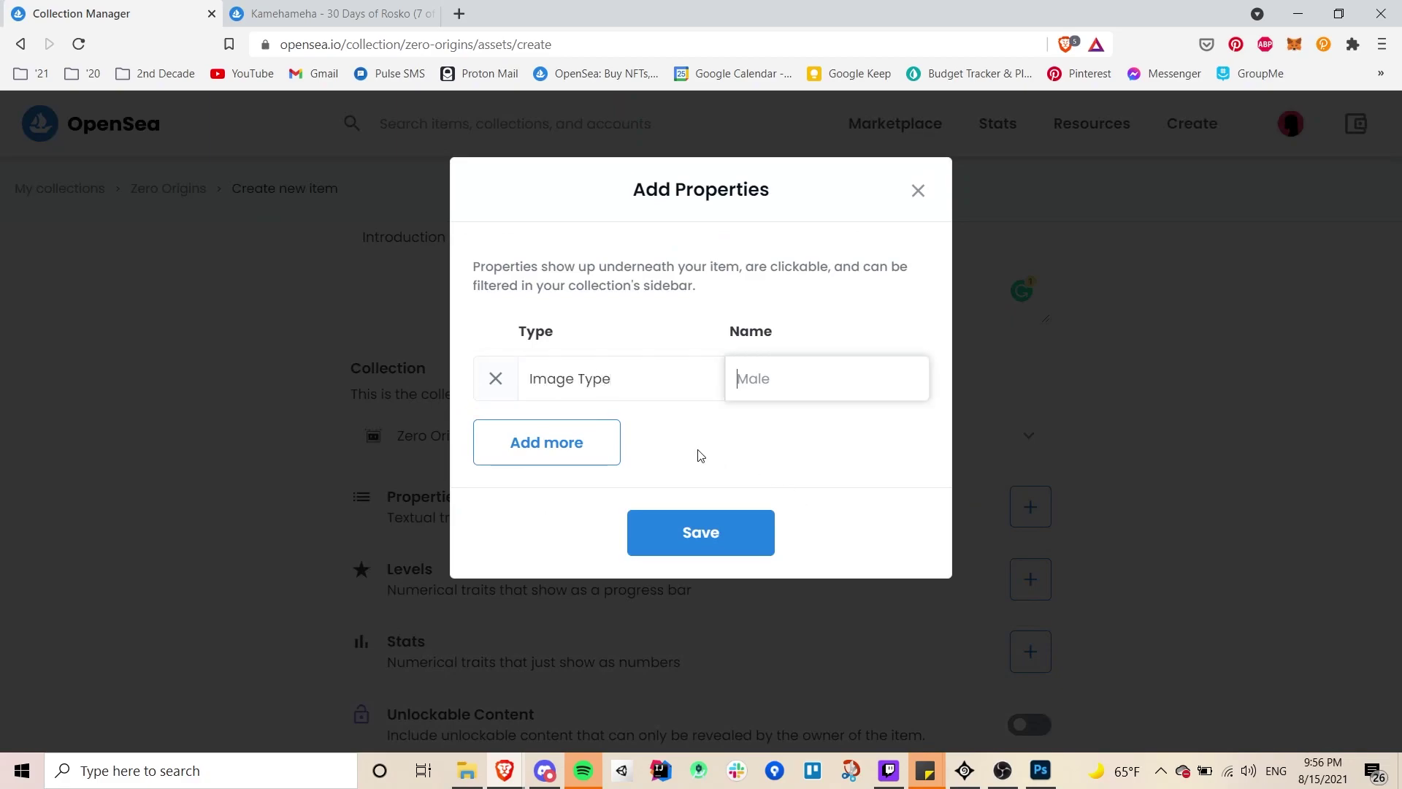
type("Animated")
left_click(692, 535)
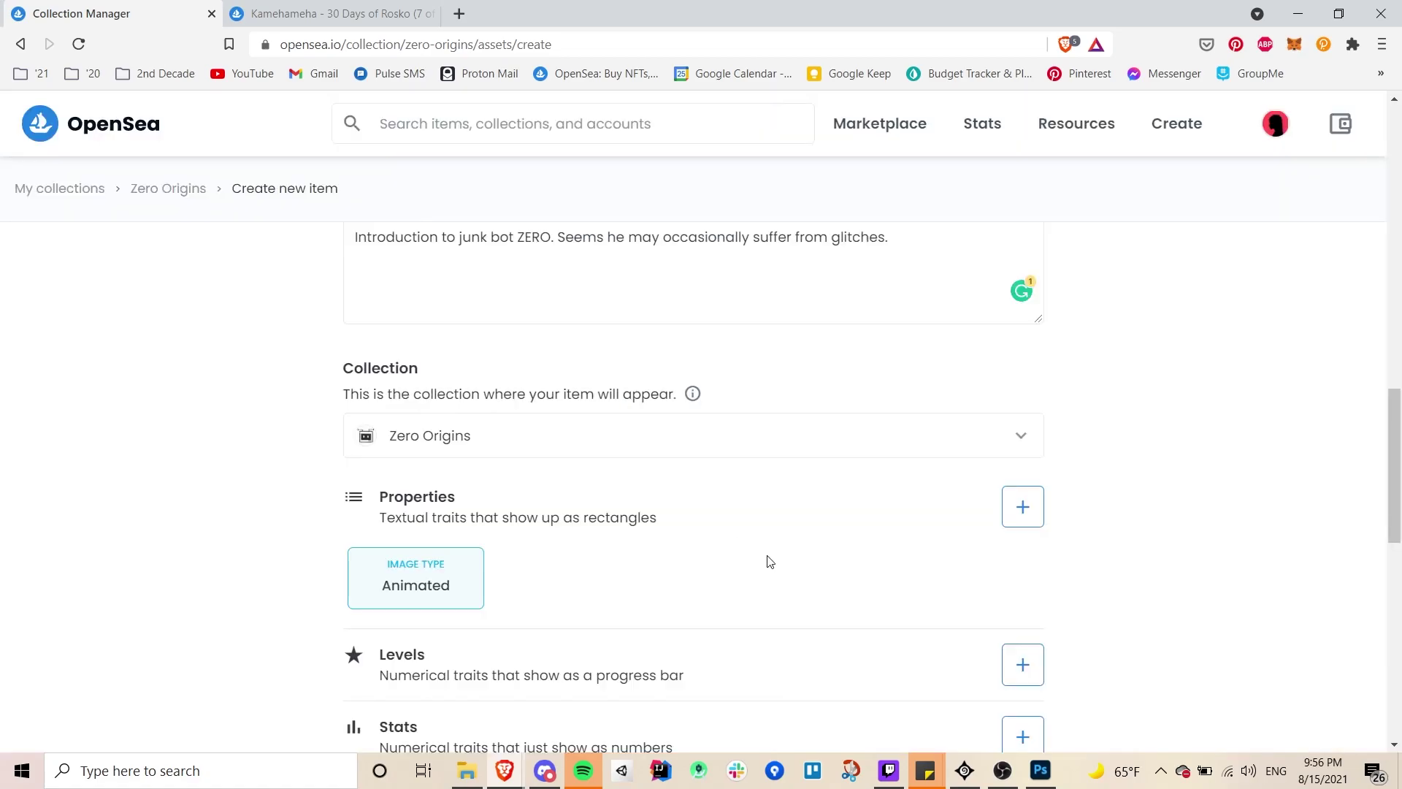
- Submit the finished ZERO - Glitch [000] item for creation
scroll(770, 562, "down", 3)
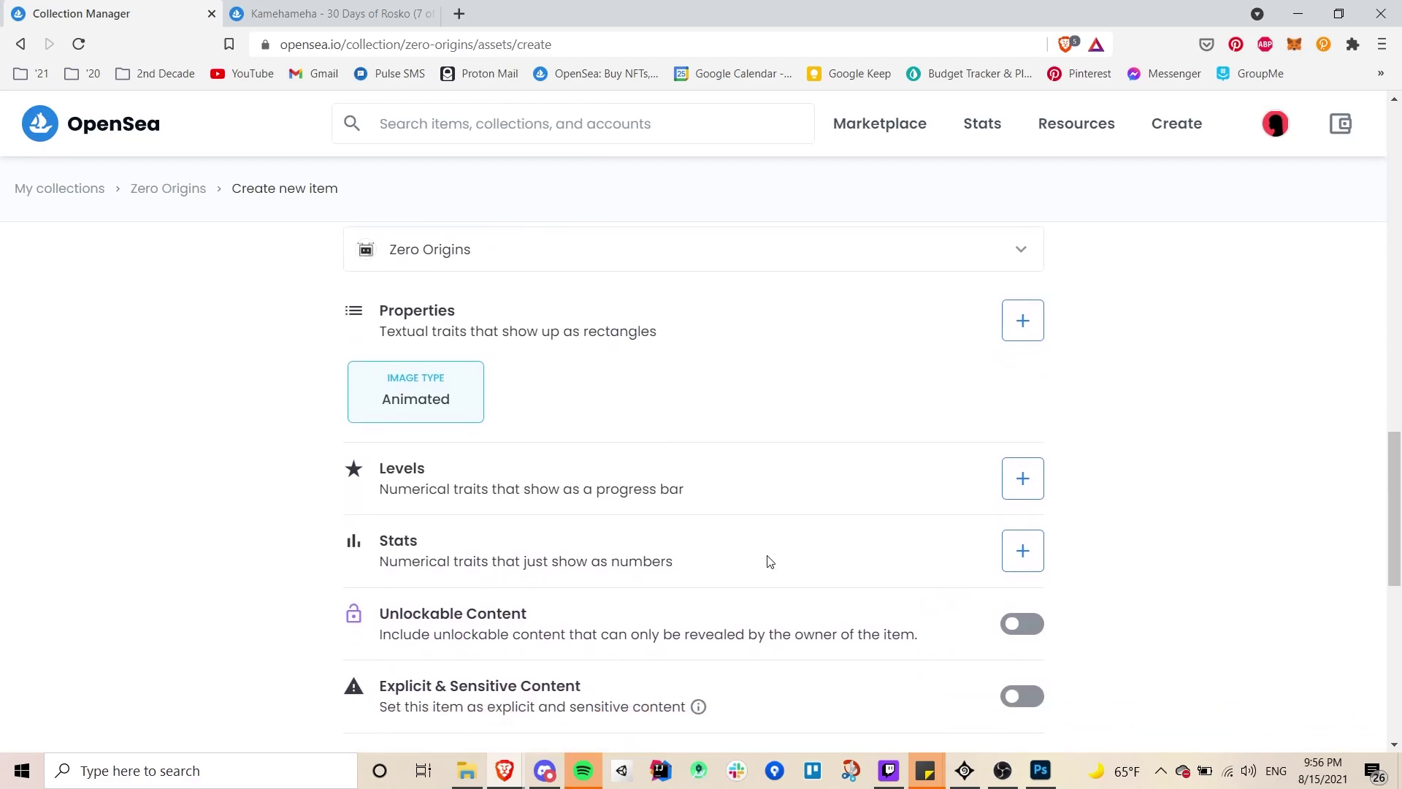
scroll(771, 561, "down", 4)
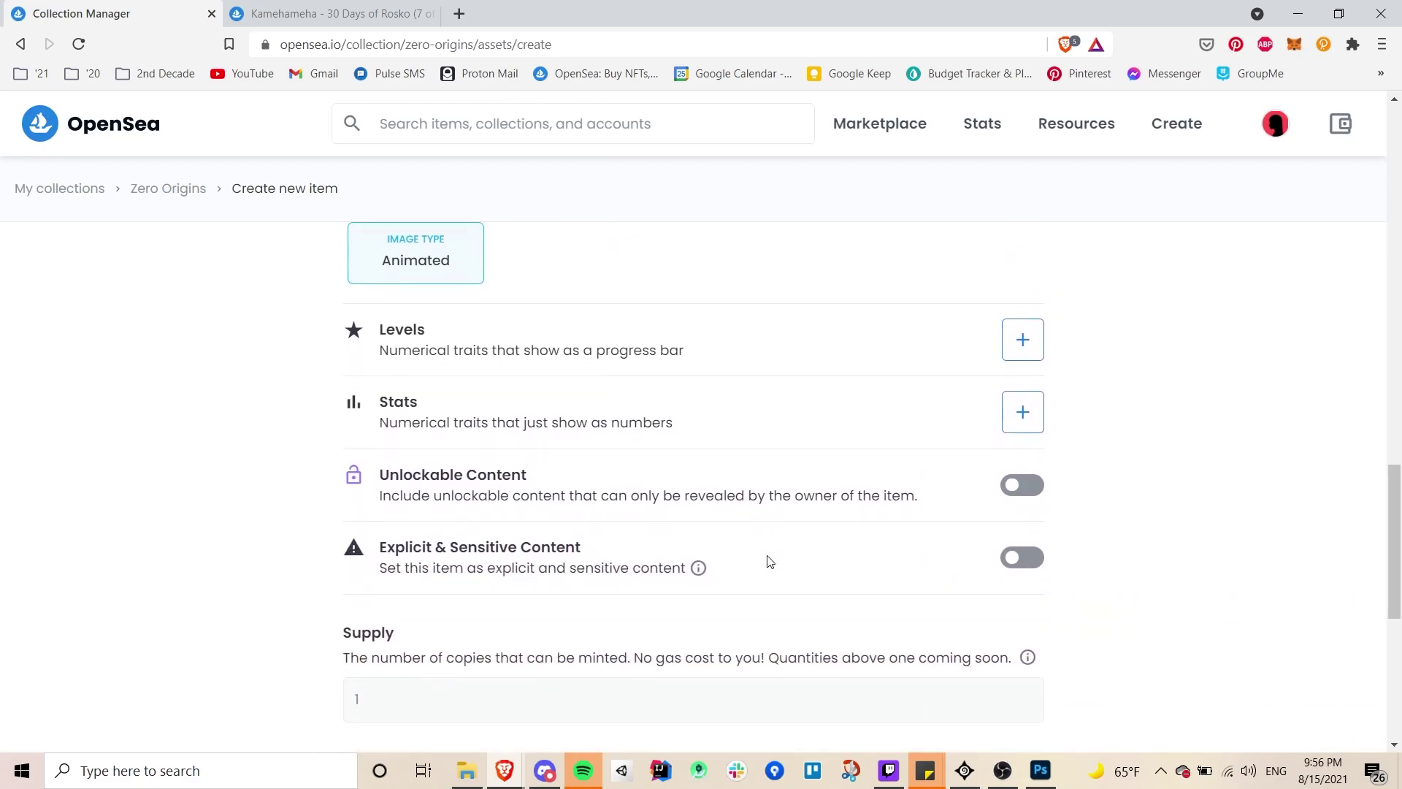
scroll(767, 562, "down", 4)
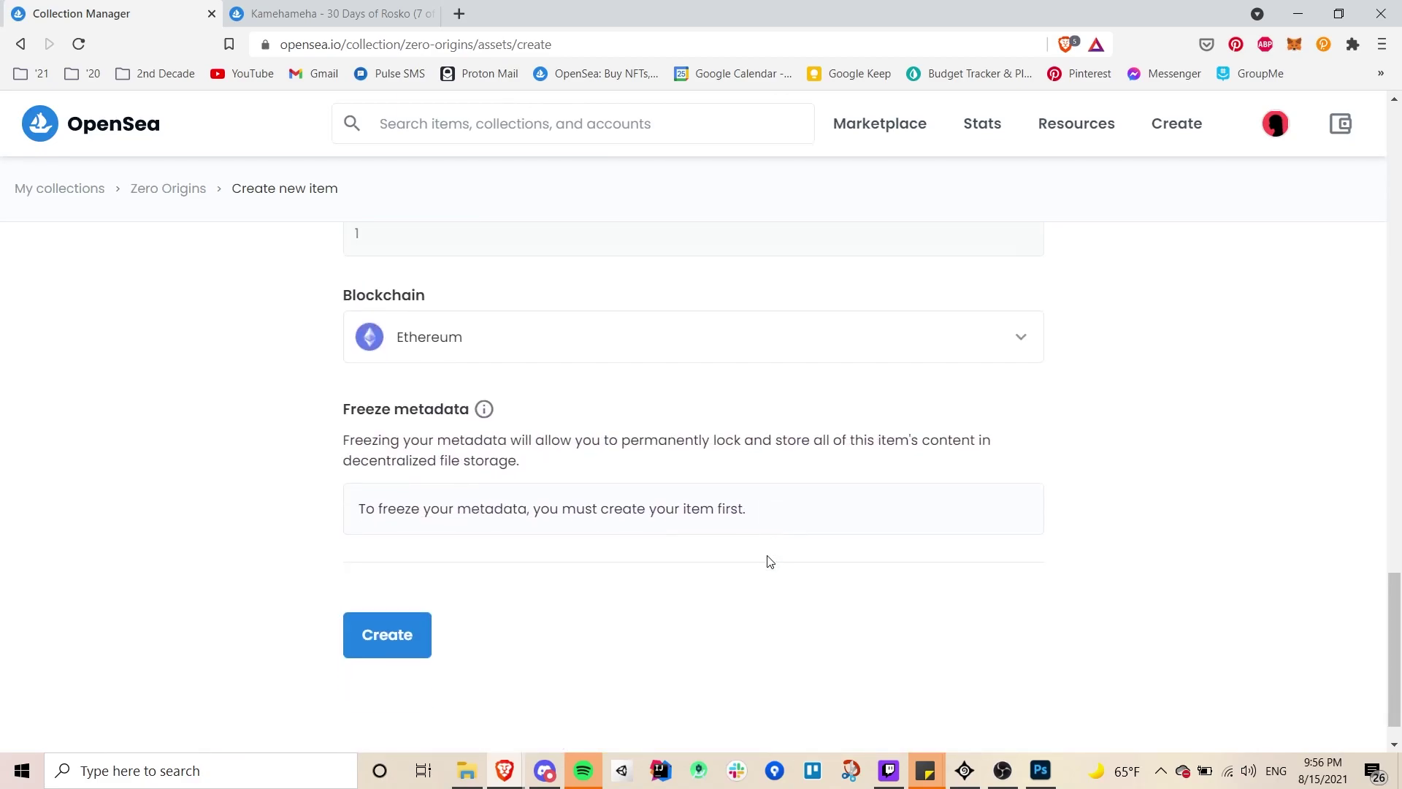
left_click(387, 635)
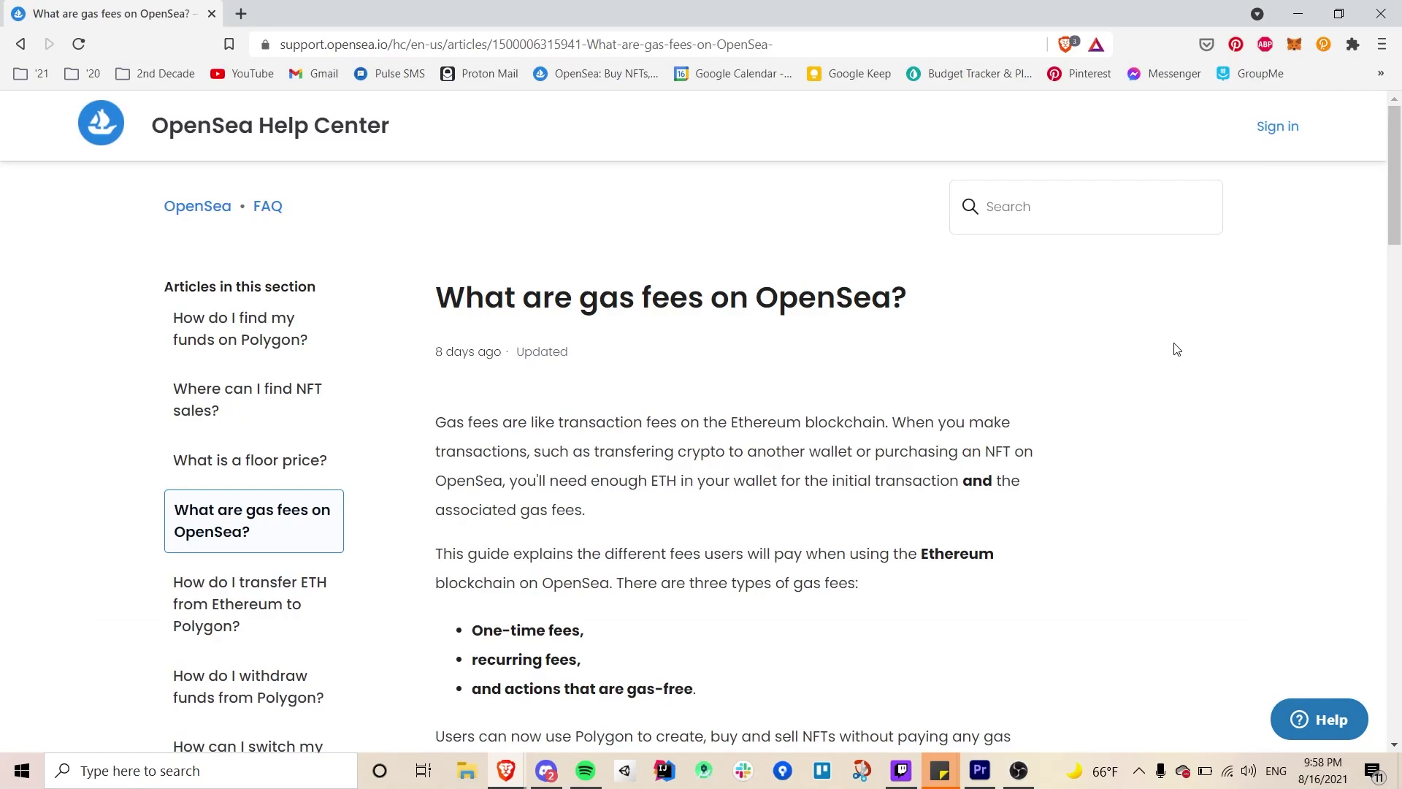
- Scroll through the gas fees help article to its One-Time Fees section
scroll(1005, 600, "down", 4)
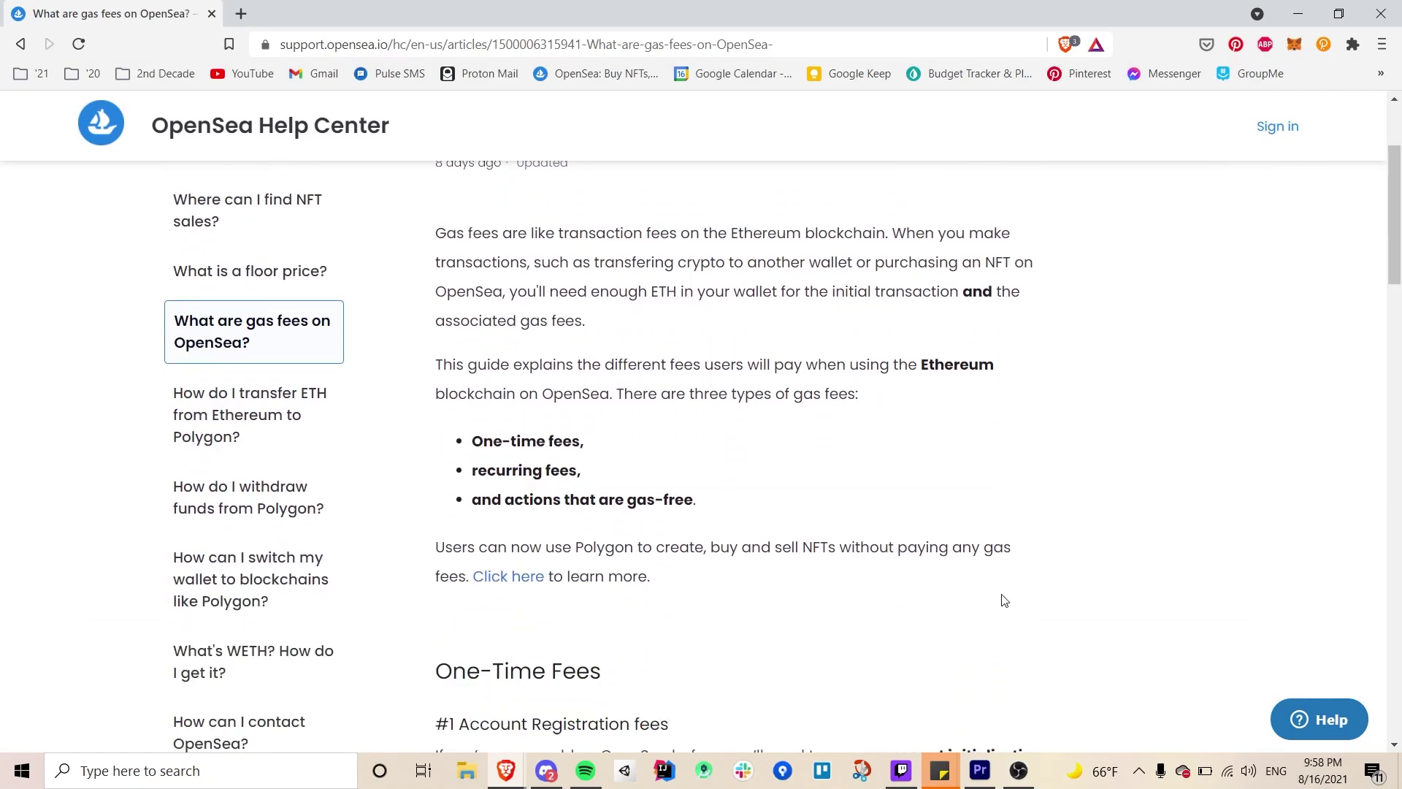
scroll(1004, 600, "down", 1)
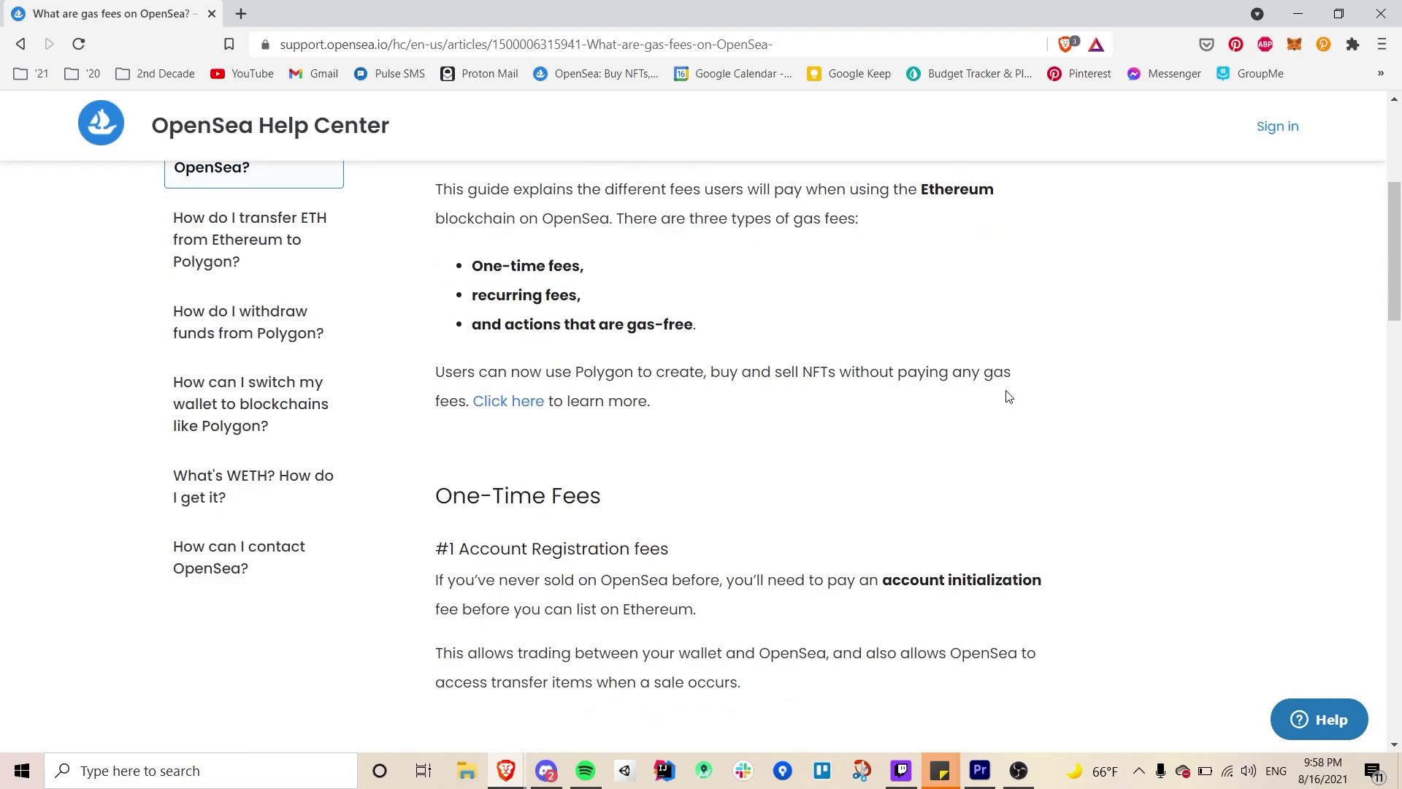
scroll(1008, 396, "up", 2)
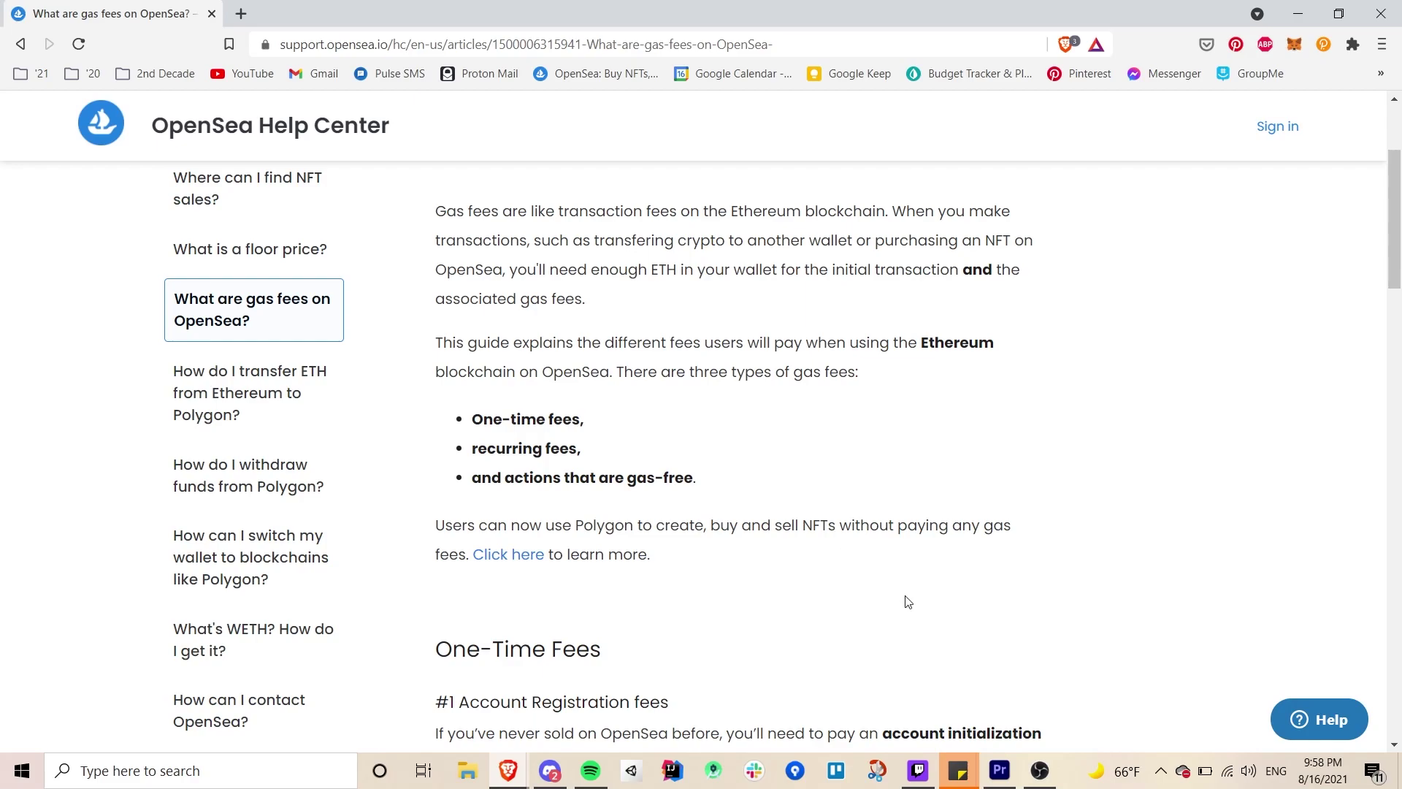
scroll(906, 596, "down", 3)
scroll(906, 595, "down", 2)
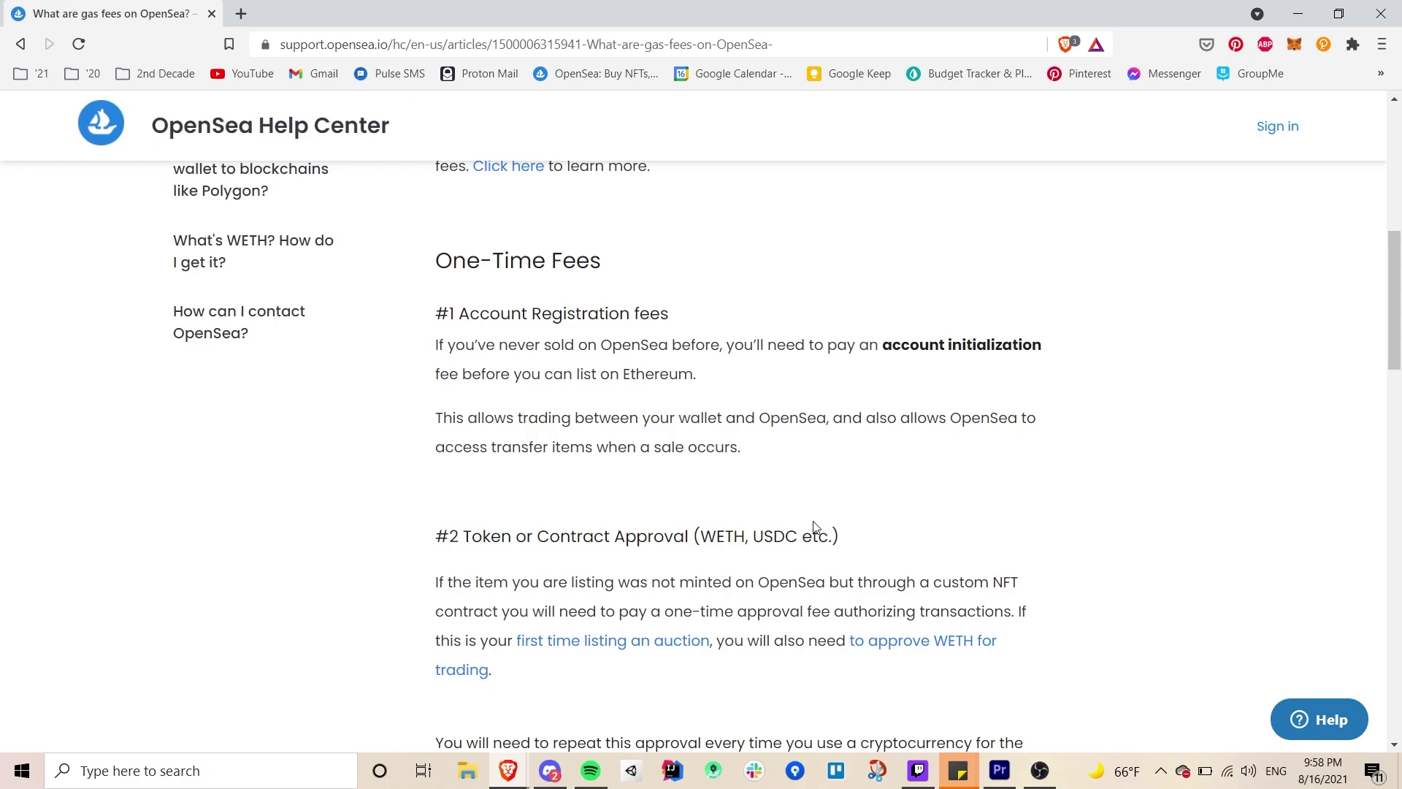
scroll(803, 526, "down", 3)
scroll(747, 627, "down", 1)
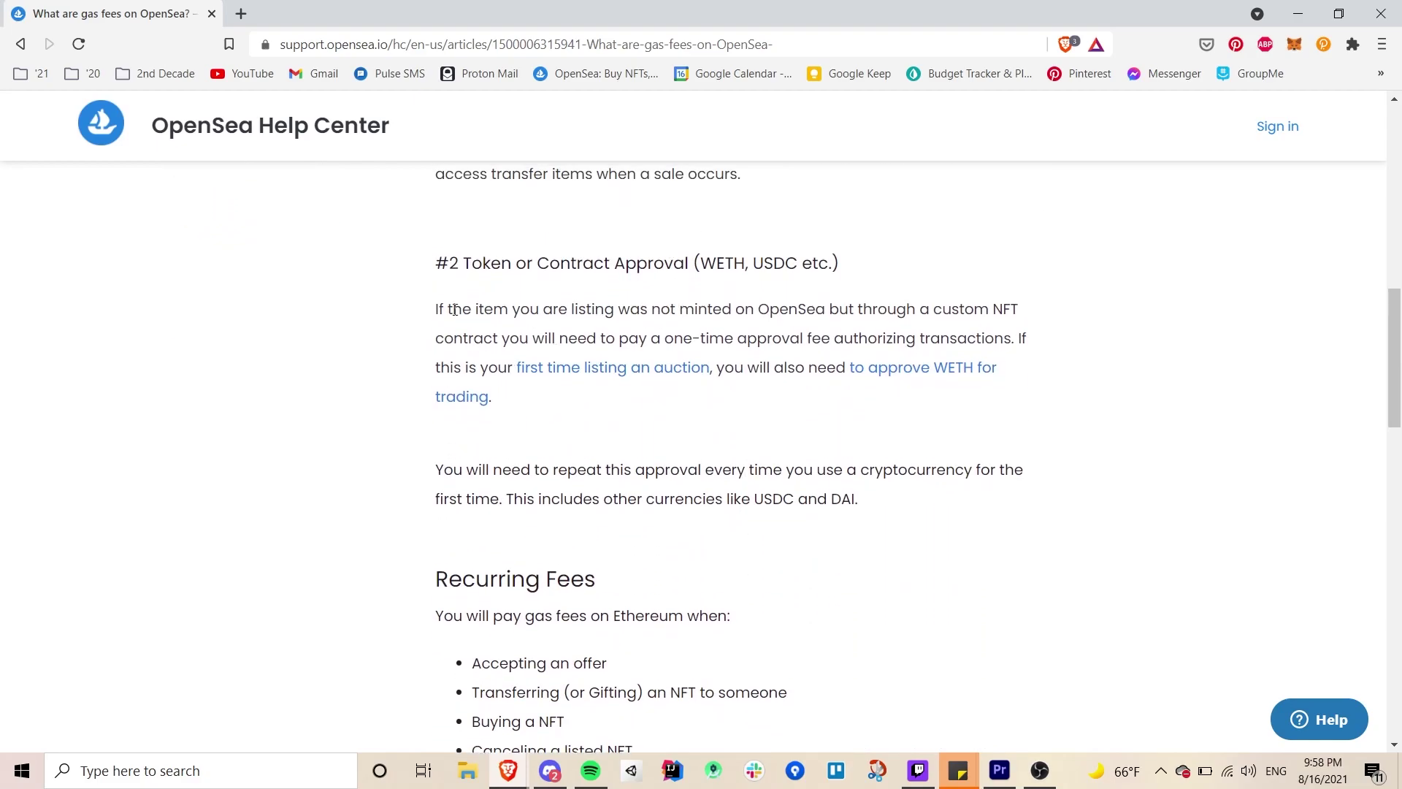
scroll(692, 454, "down", 1)
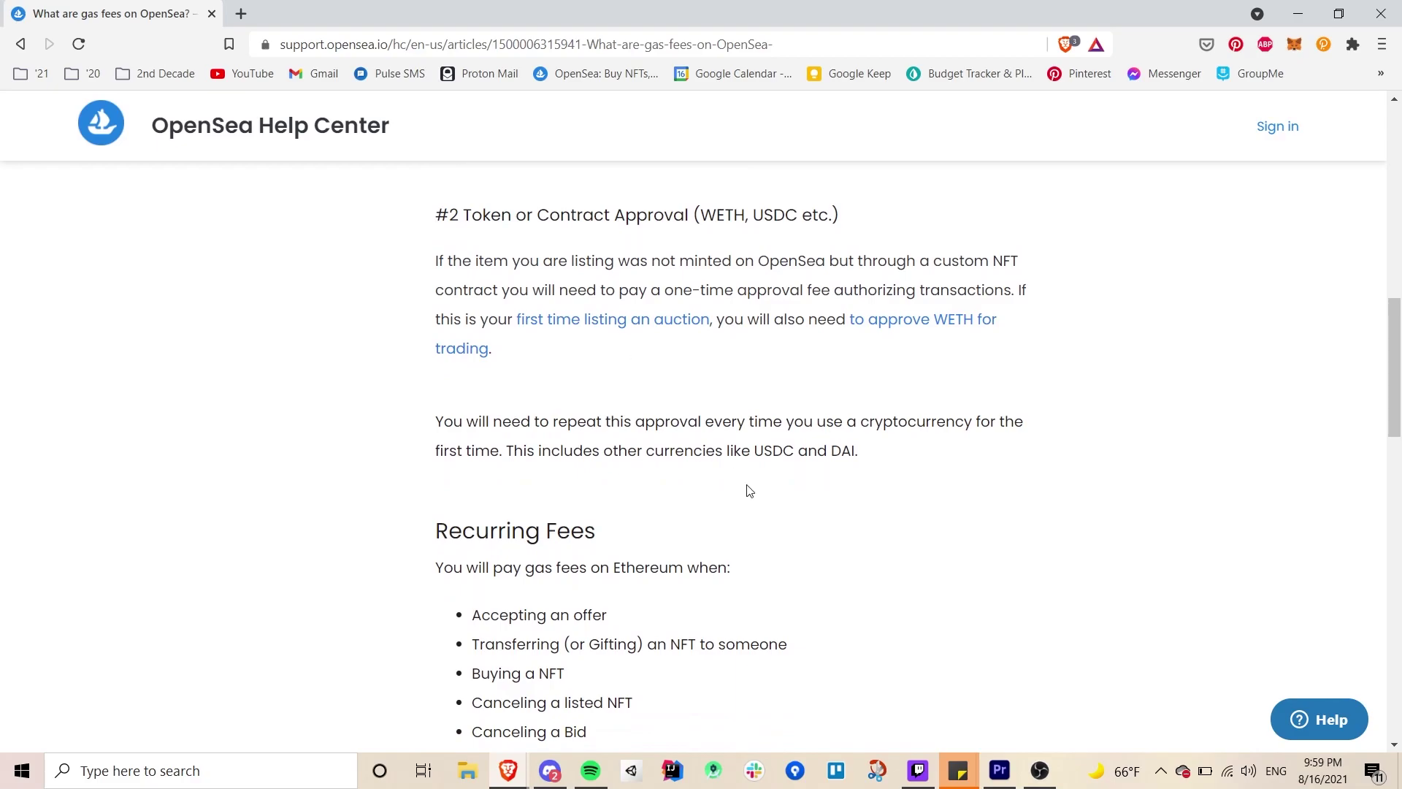
scroll(732, 585, "down", 1)
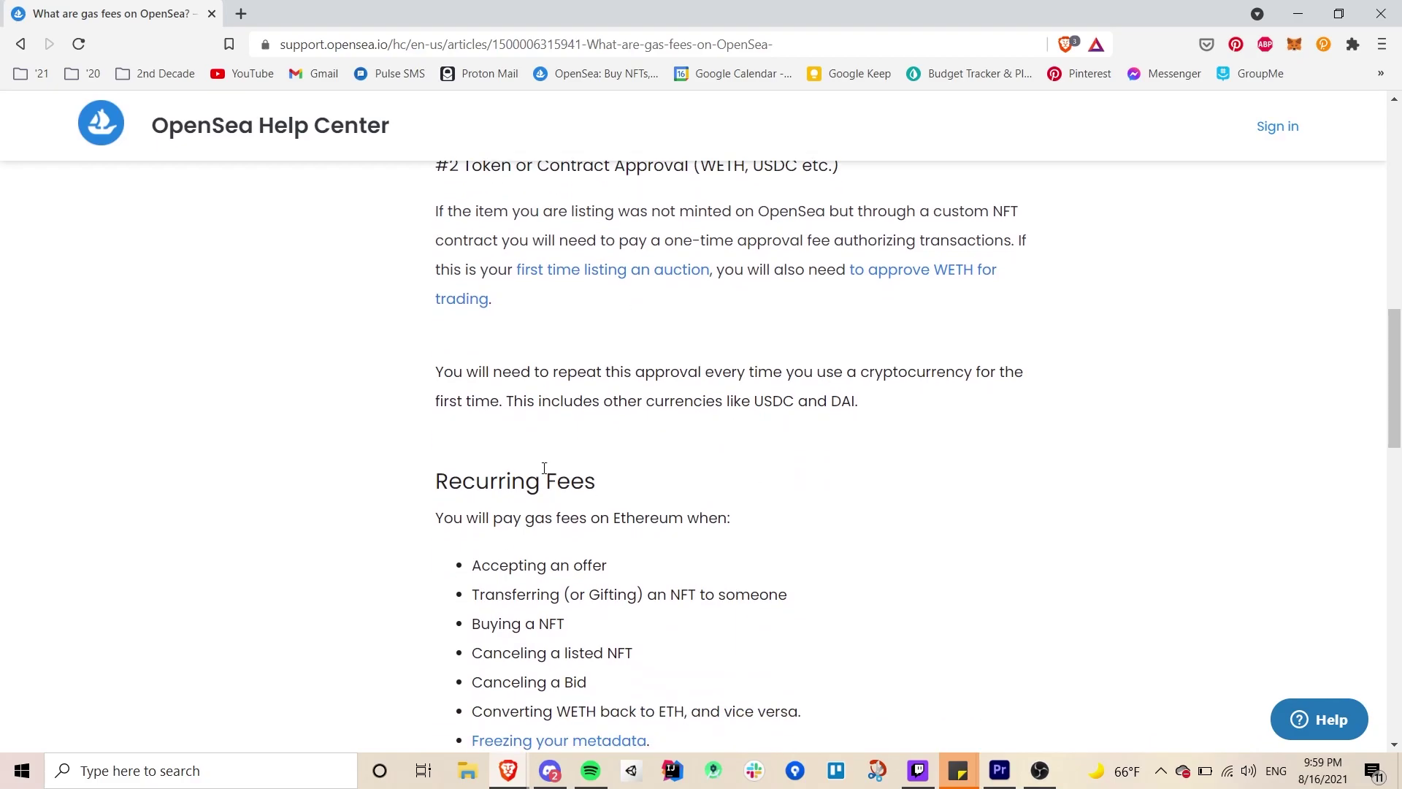
scroll(476, 483, "down", 3)
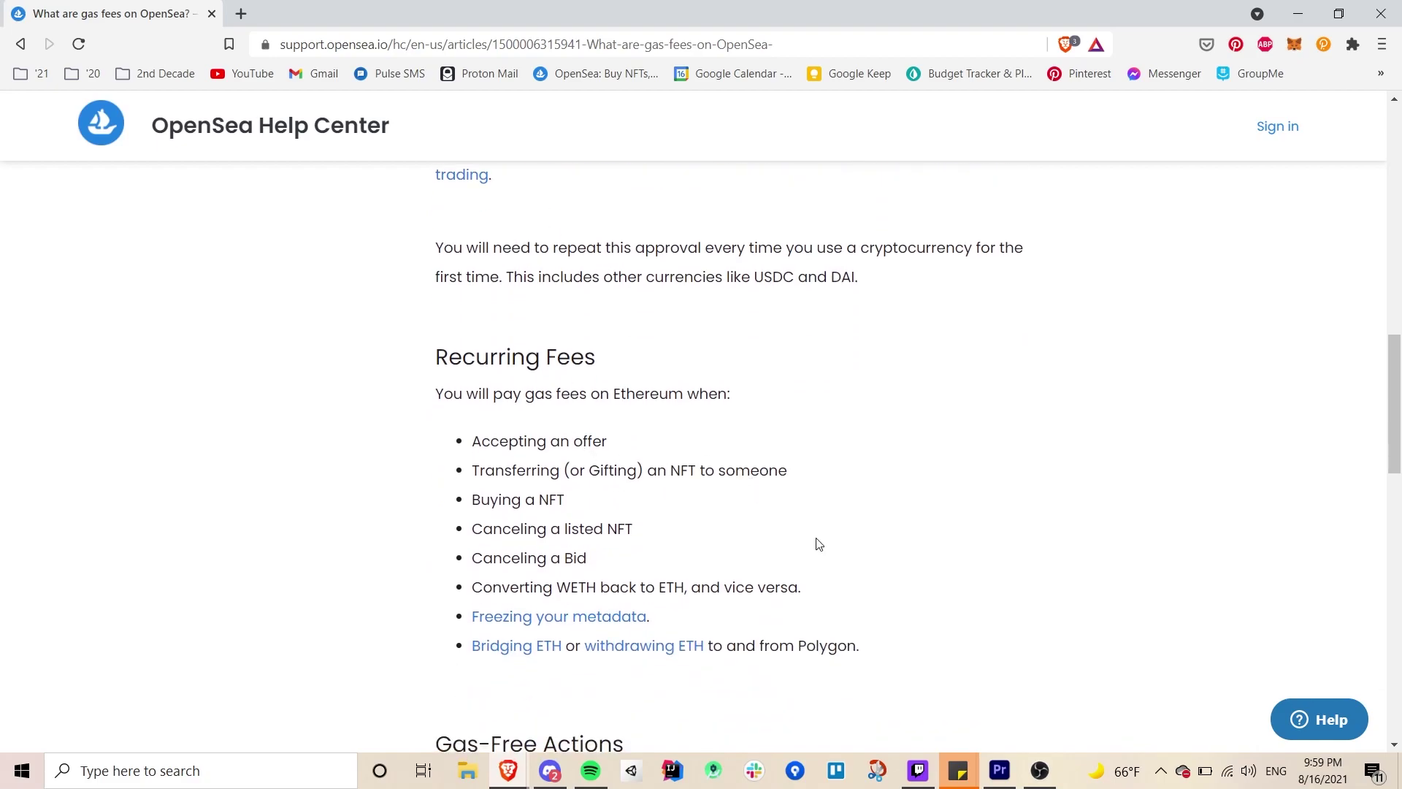
scroll(819, 543, "down", 2)
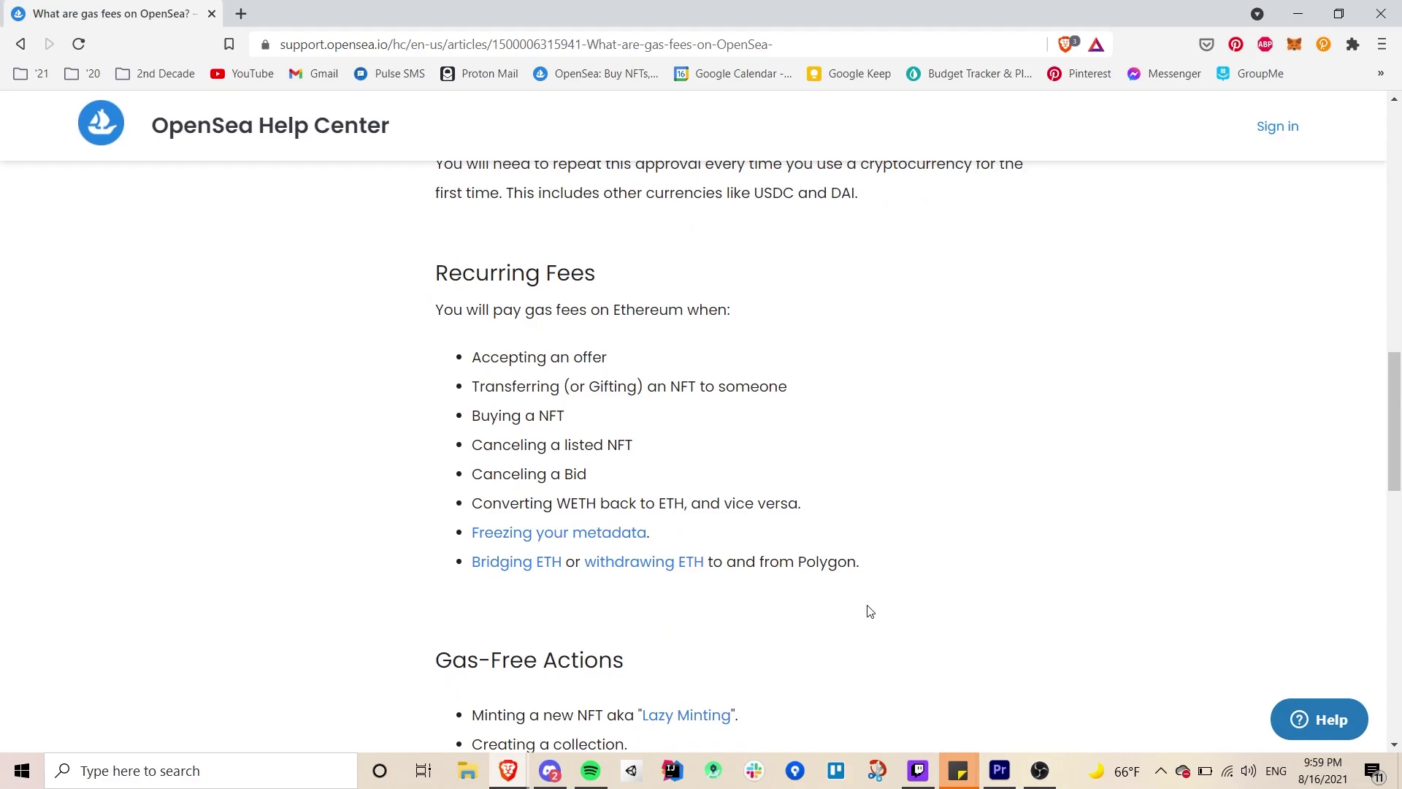
scroll(869, 611, "down", 1)
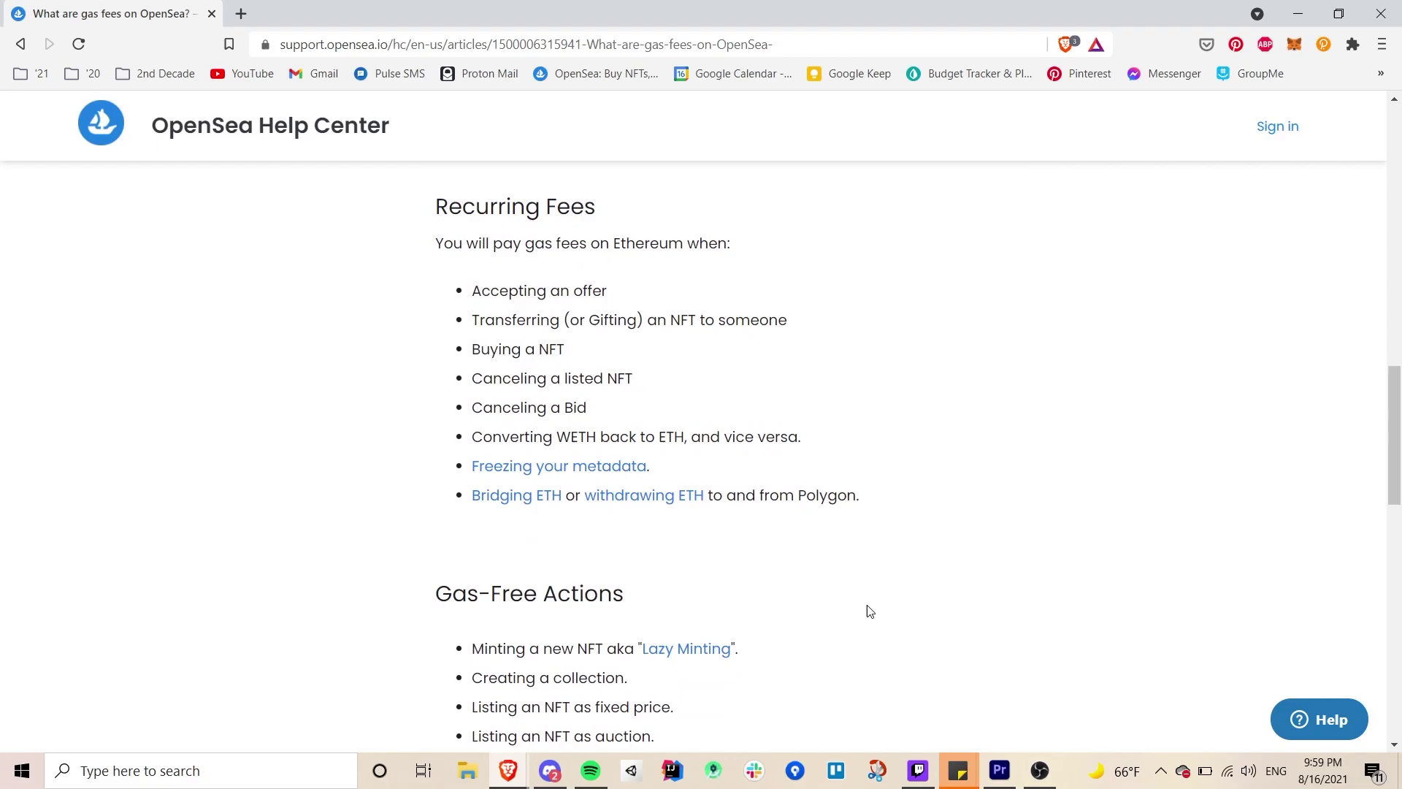
scroll(870, 611, "down", 2)
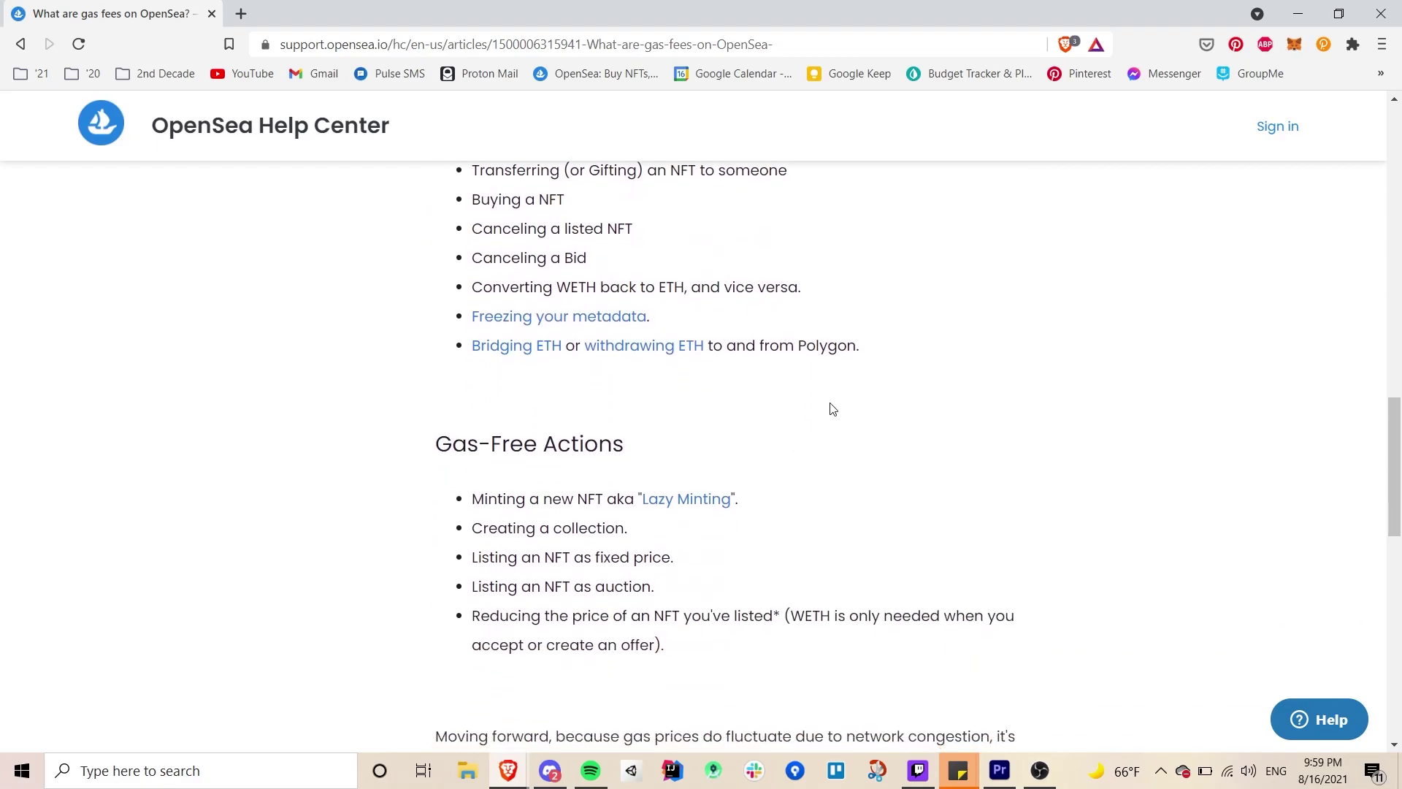
scroll(841, 412, "down", 1)
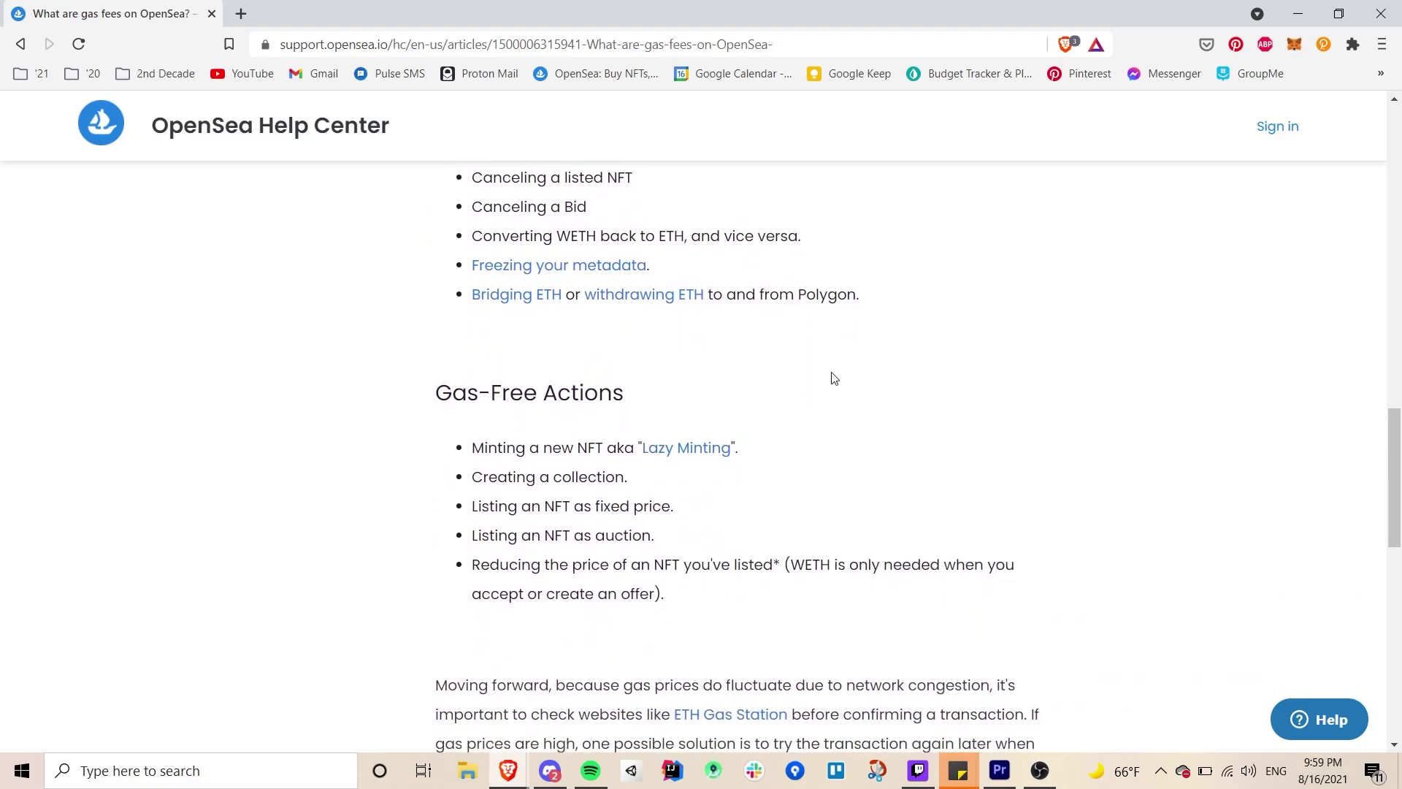
scroll(843, 373, "down", 1)
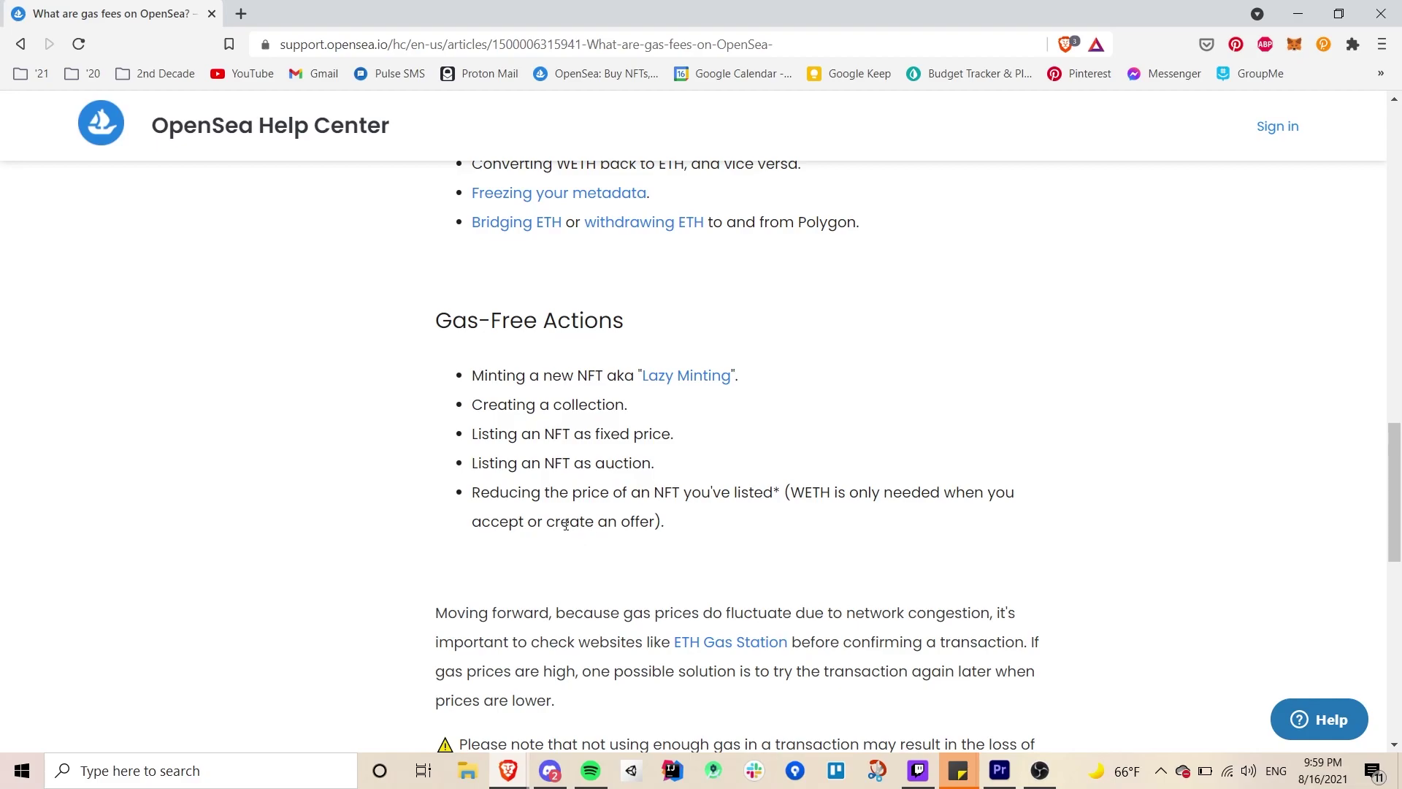
scroll(566, 524, "down", 1)
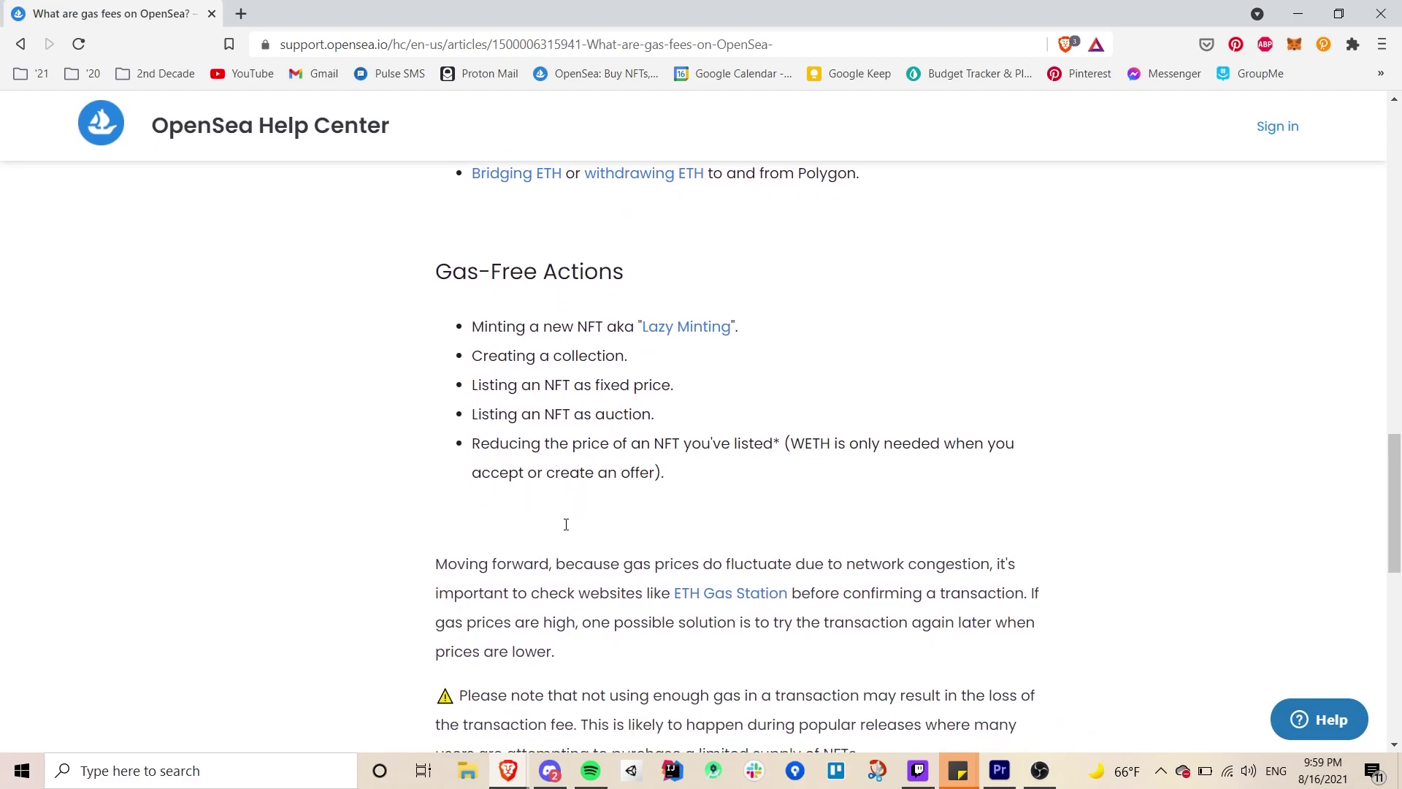
scroll(566, 524, "down", 1)
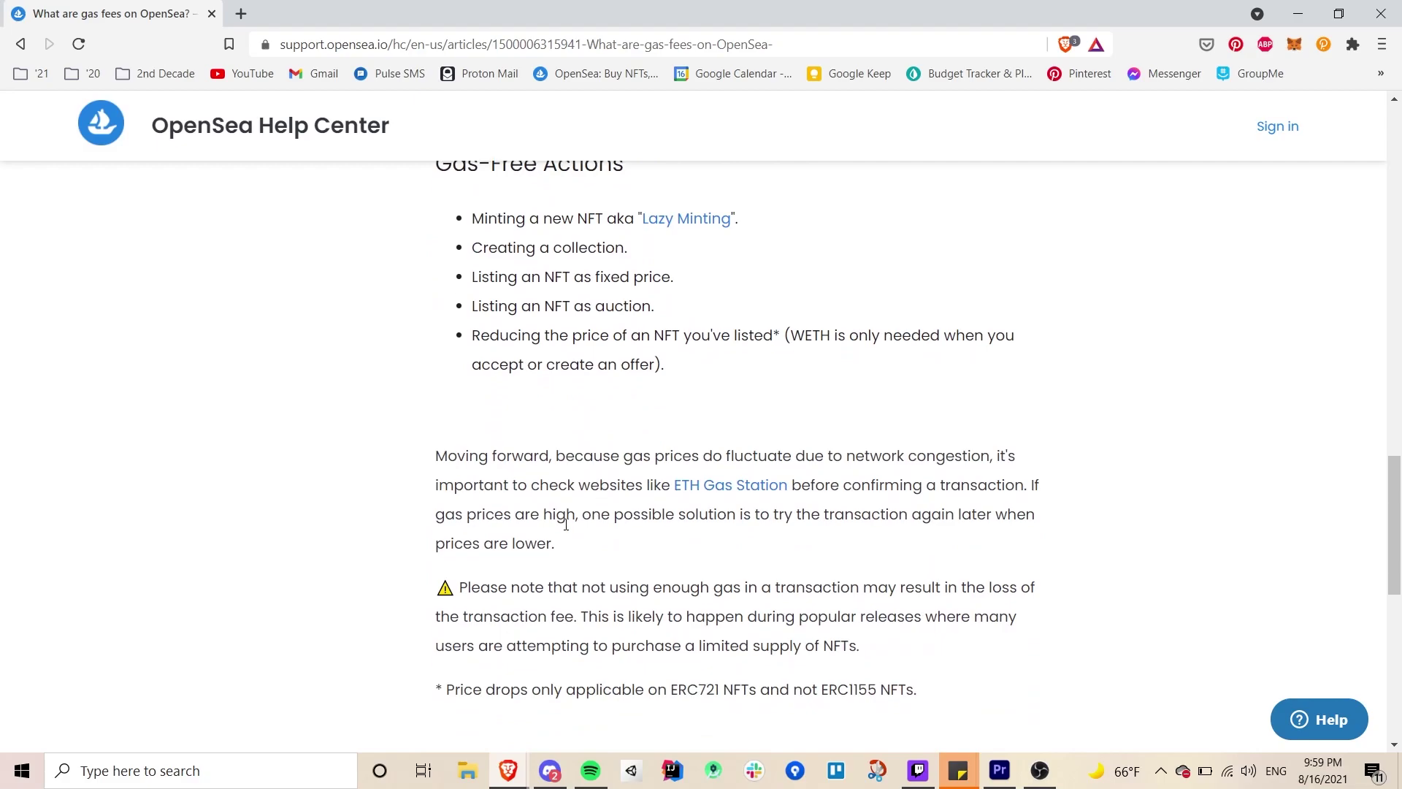
scroll(626, 380, "up", 15)
scroll(628, 379, "down", 1)
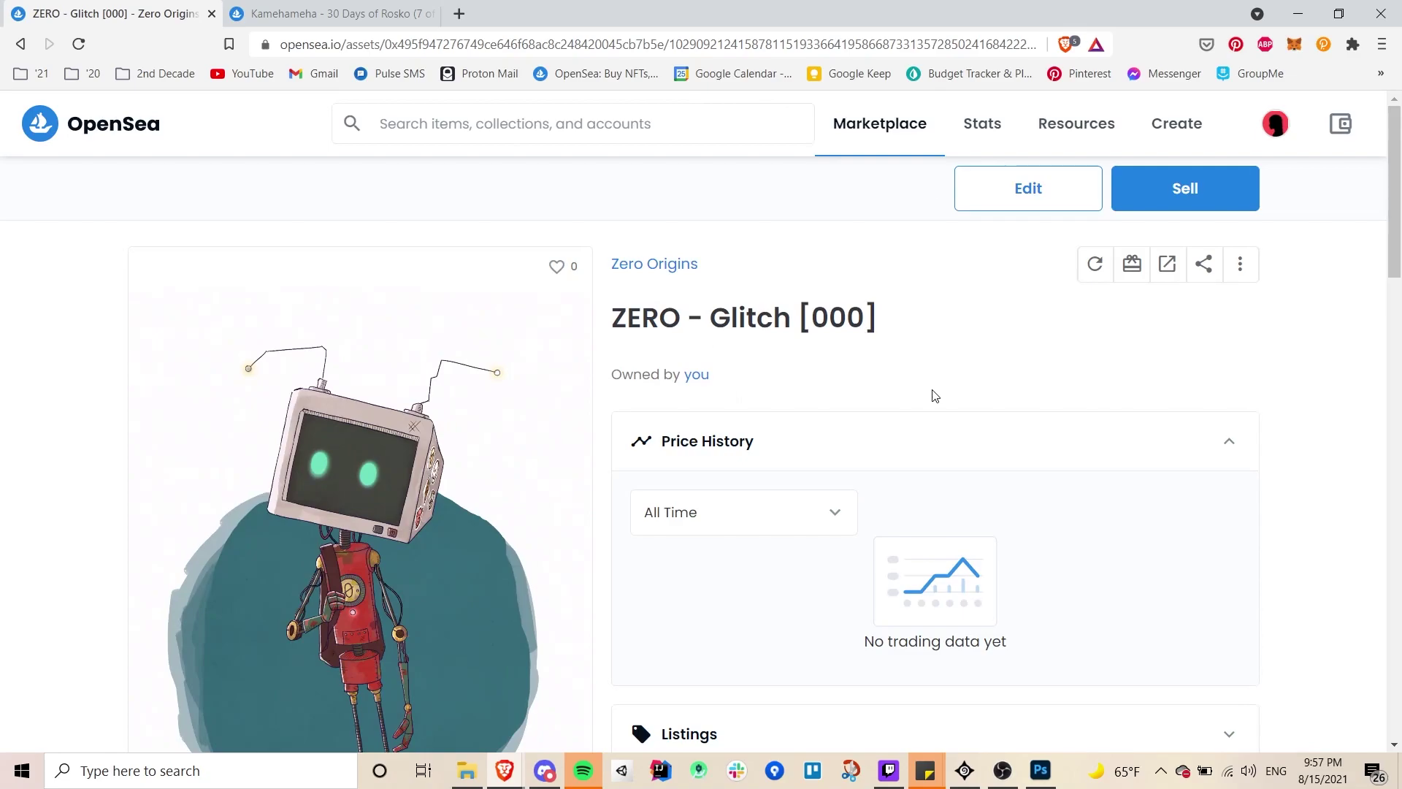
scroll(932, 395, "down", 1)
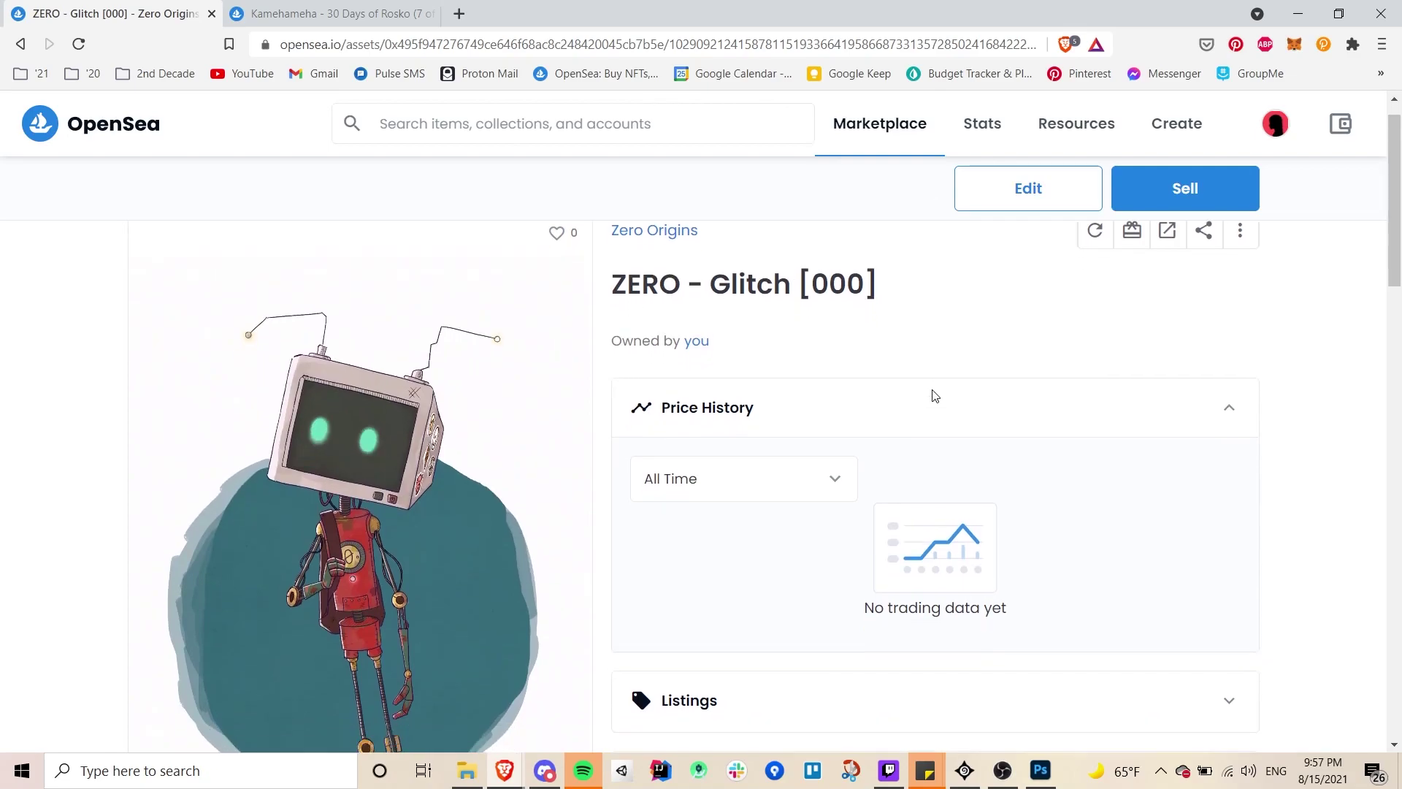
scroll(932, 395, "down", 2)
scroll(932, 395, "up", 3)
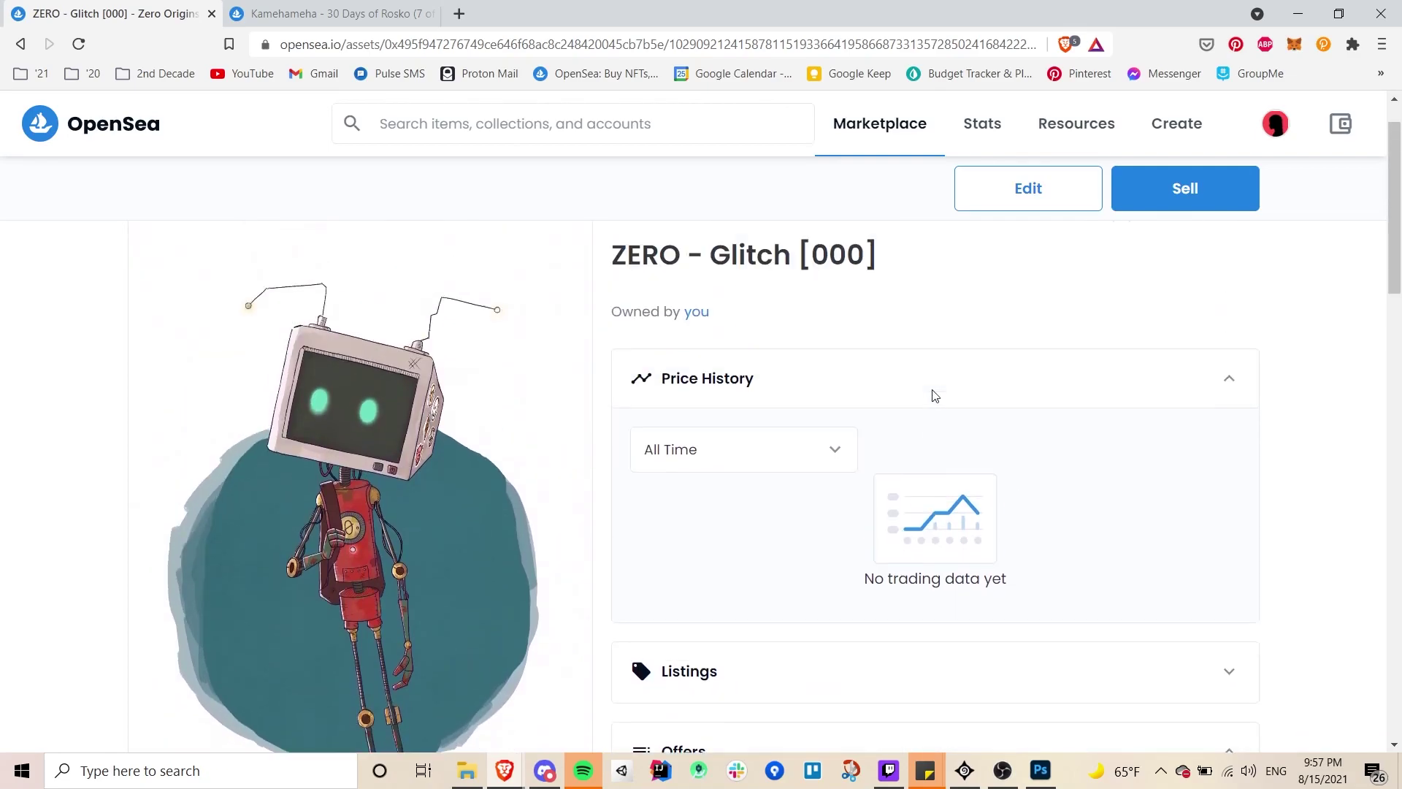
scroll(933, 395, "down", 2)
scroll(933, 395, "down", 10)
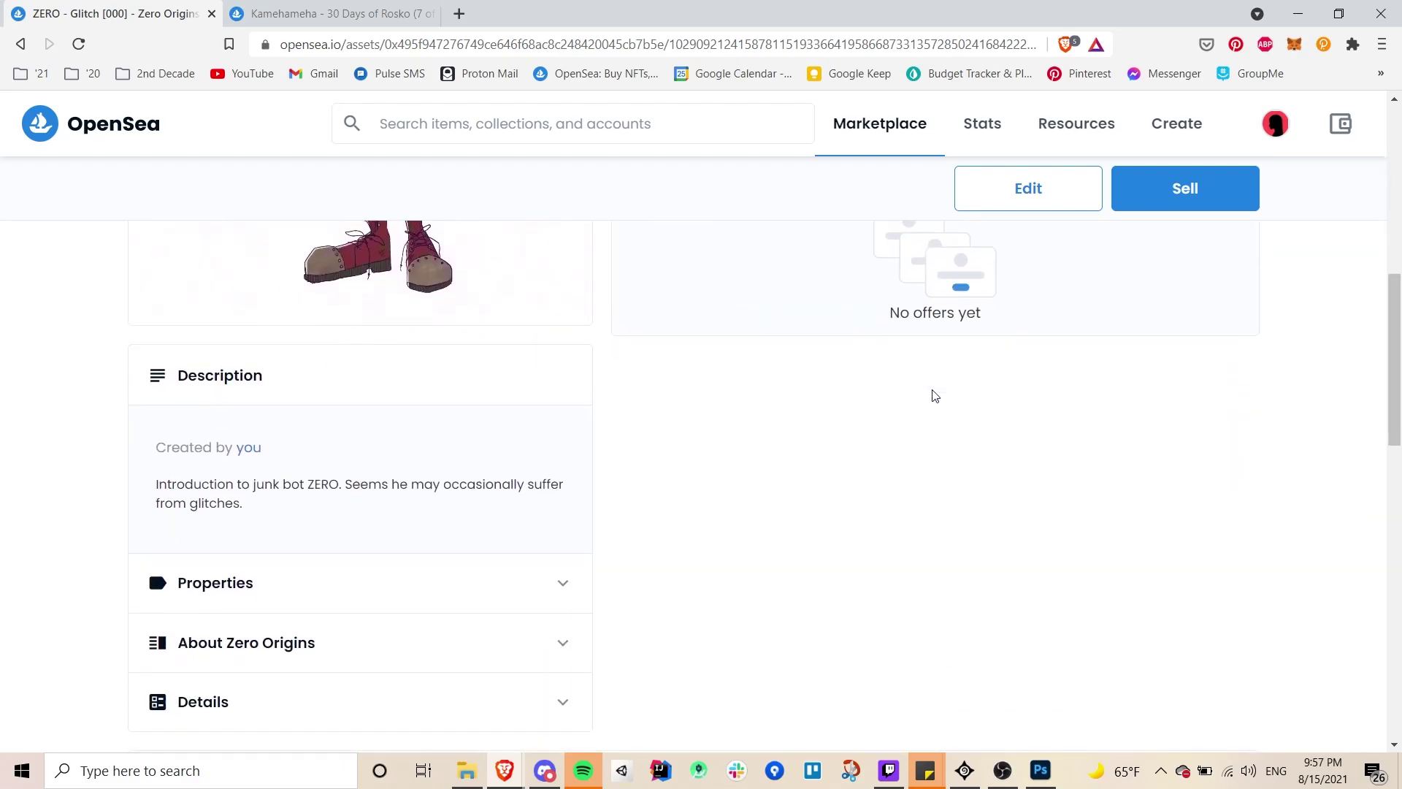
scroll(935, 396, "down", 3)
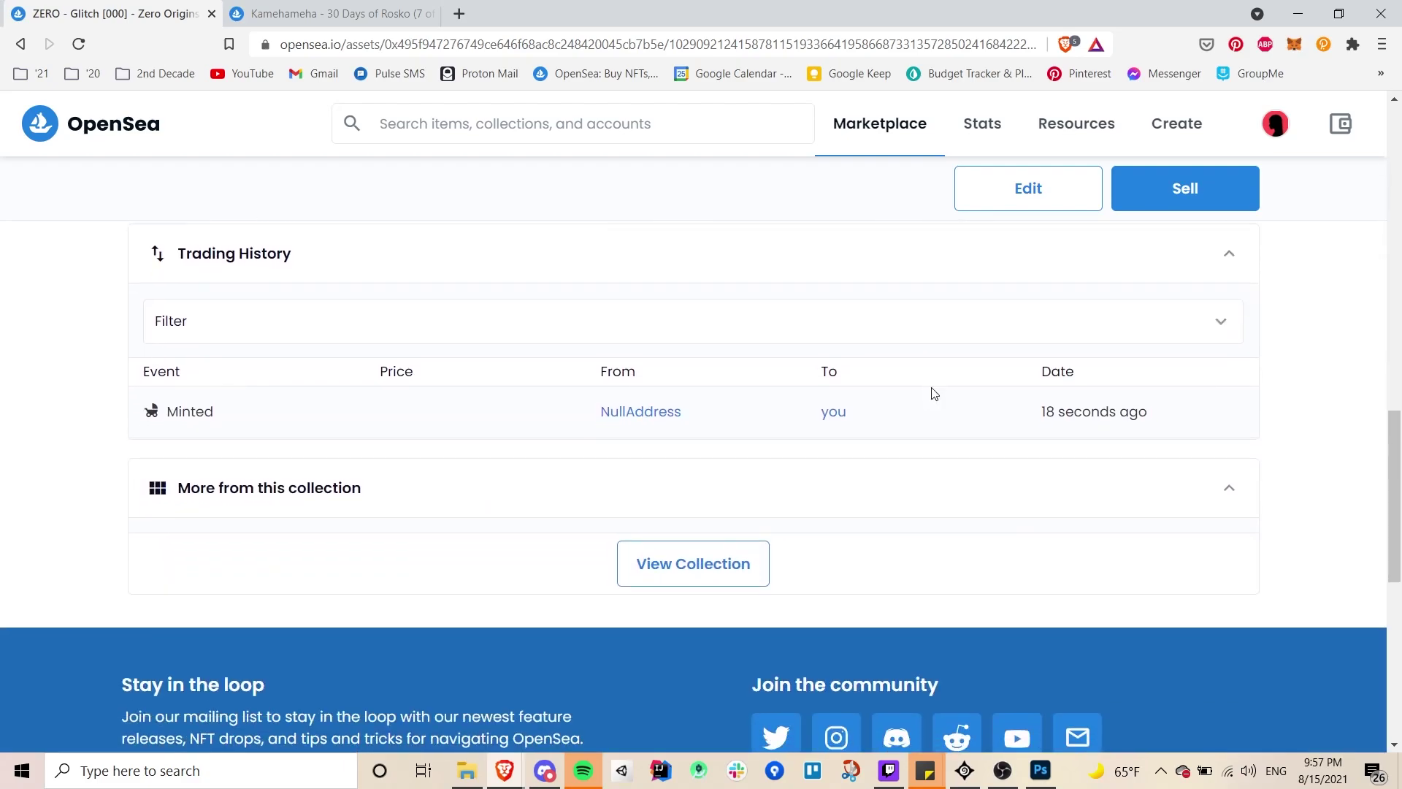
scroll(935, 394, "up", 7)
scroll(934, 394, "up", 5)
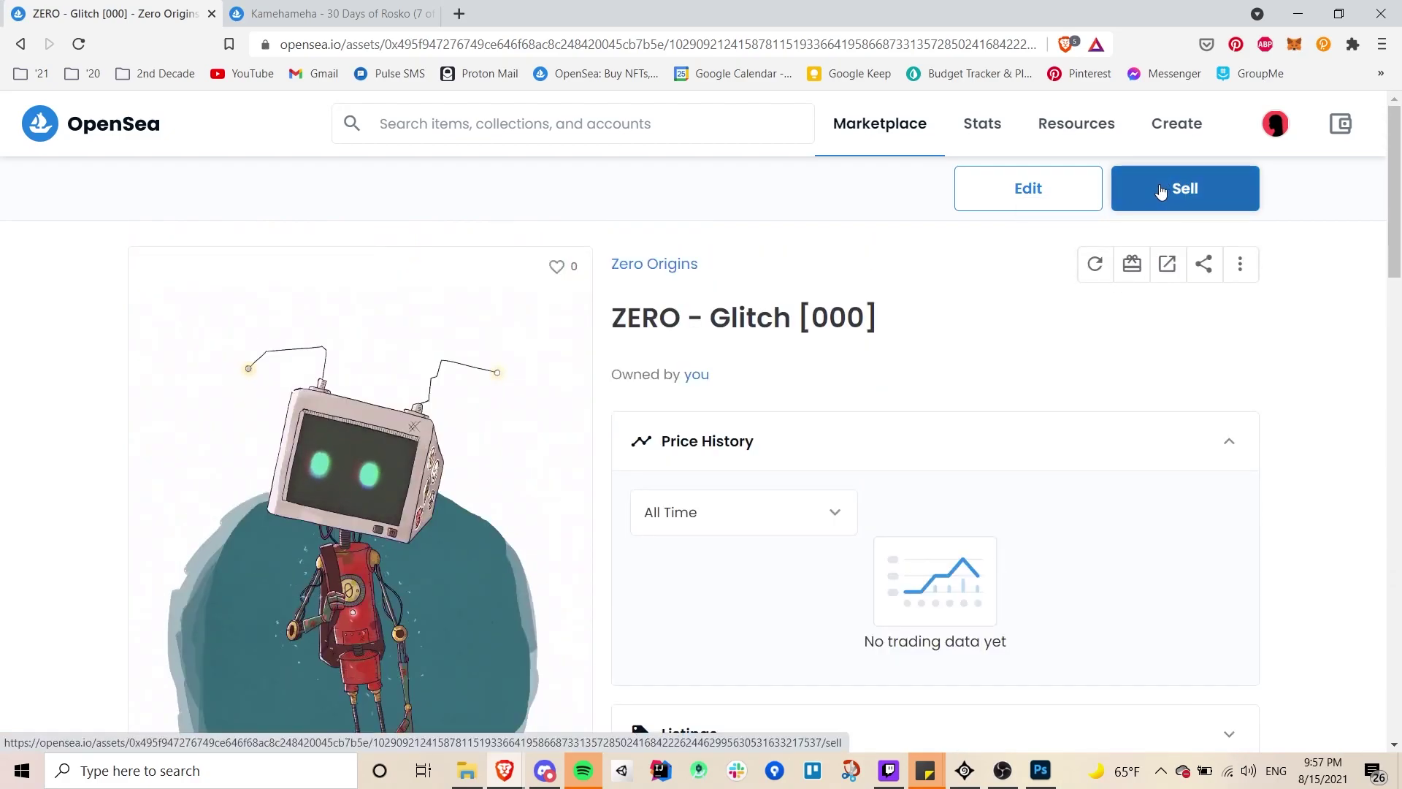
- Start selling ZERO - Glitch [000] with a 0.08 ETH starting price
left_click(1161, 191)
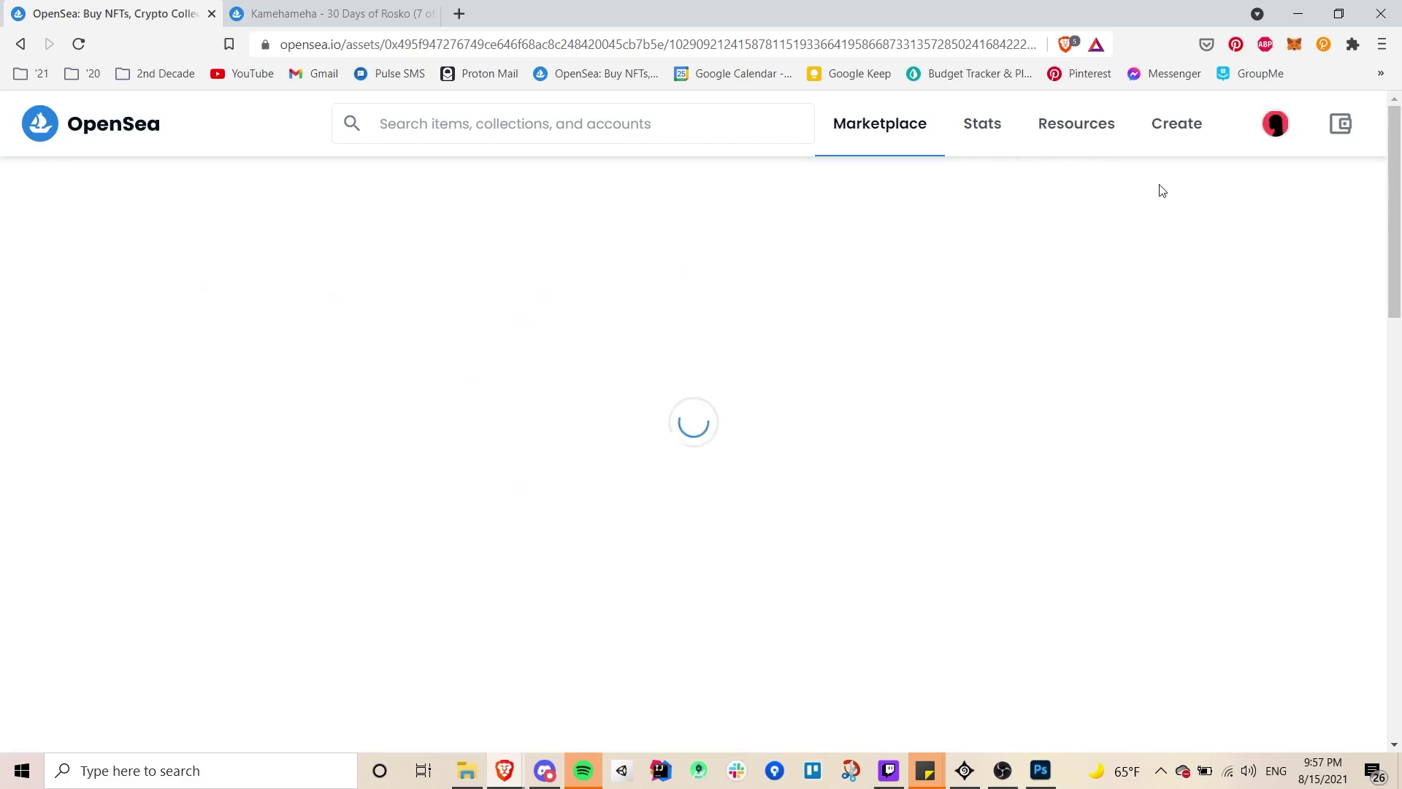
left_click(782, 441)
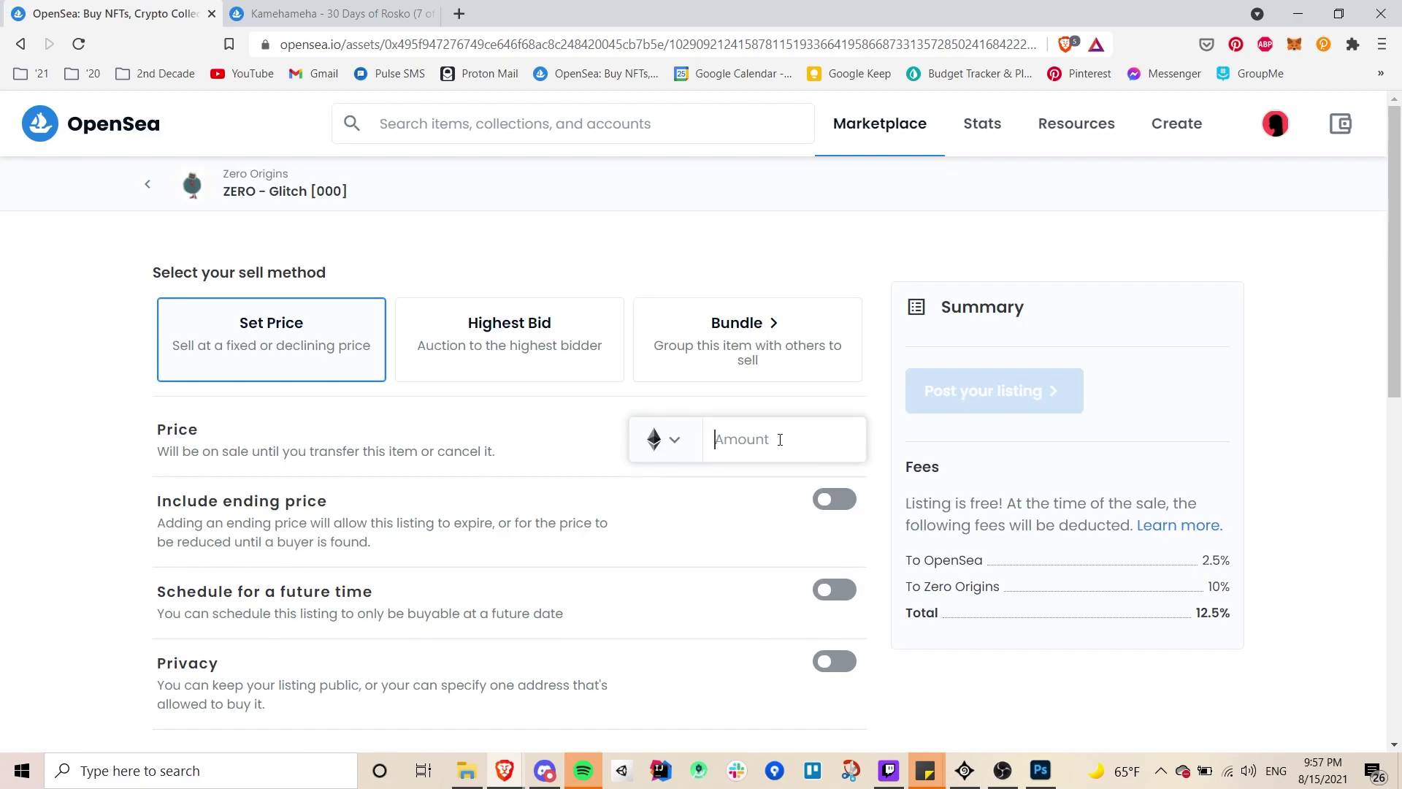
type("0.08")
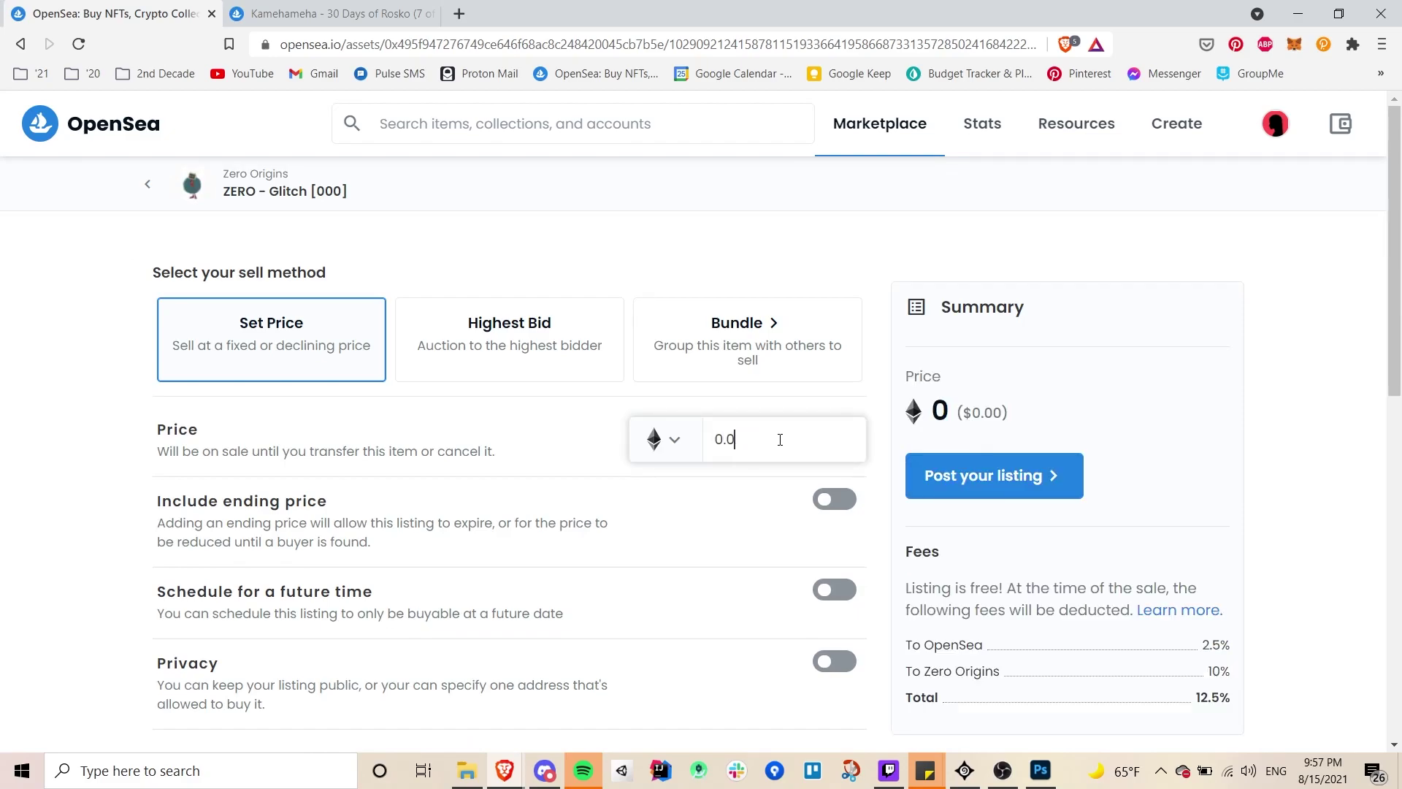
- Turn on Include ending price, enter 0.0, then delete its last digit
left_click(838, 500)
left_click(847, 565)
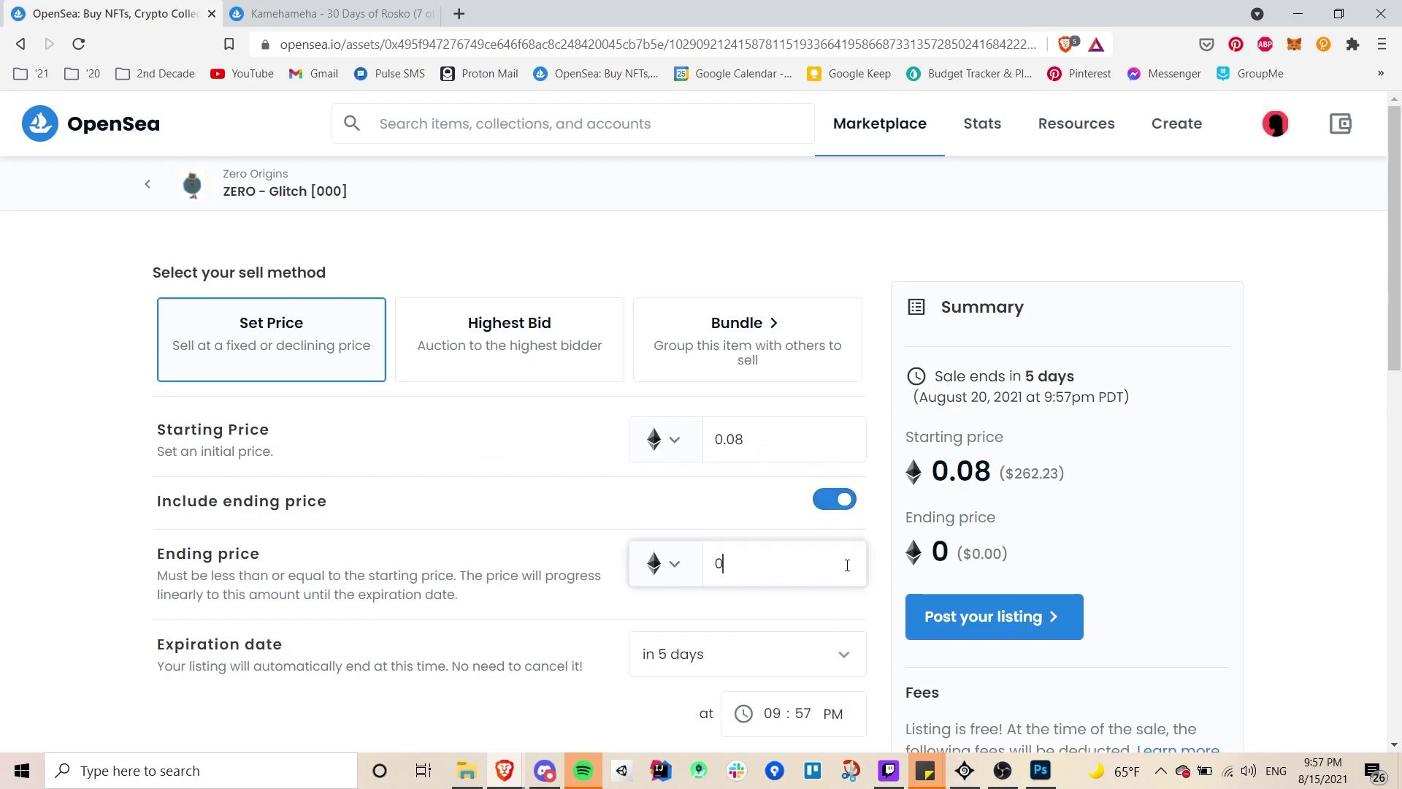
type("0.0")
key("BackSpace")
key("BackSpace")
key("BackSpace")
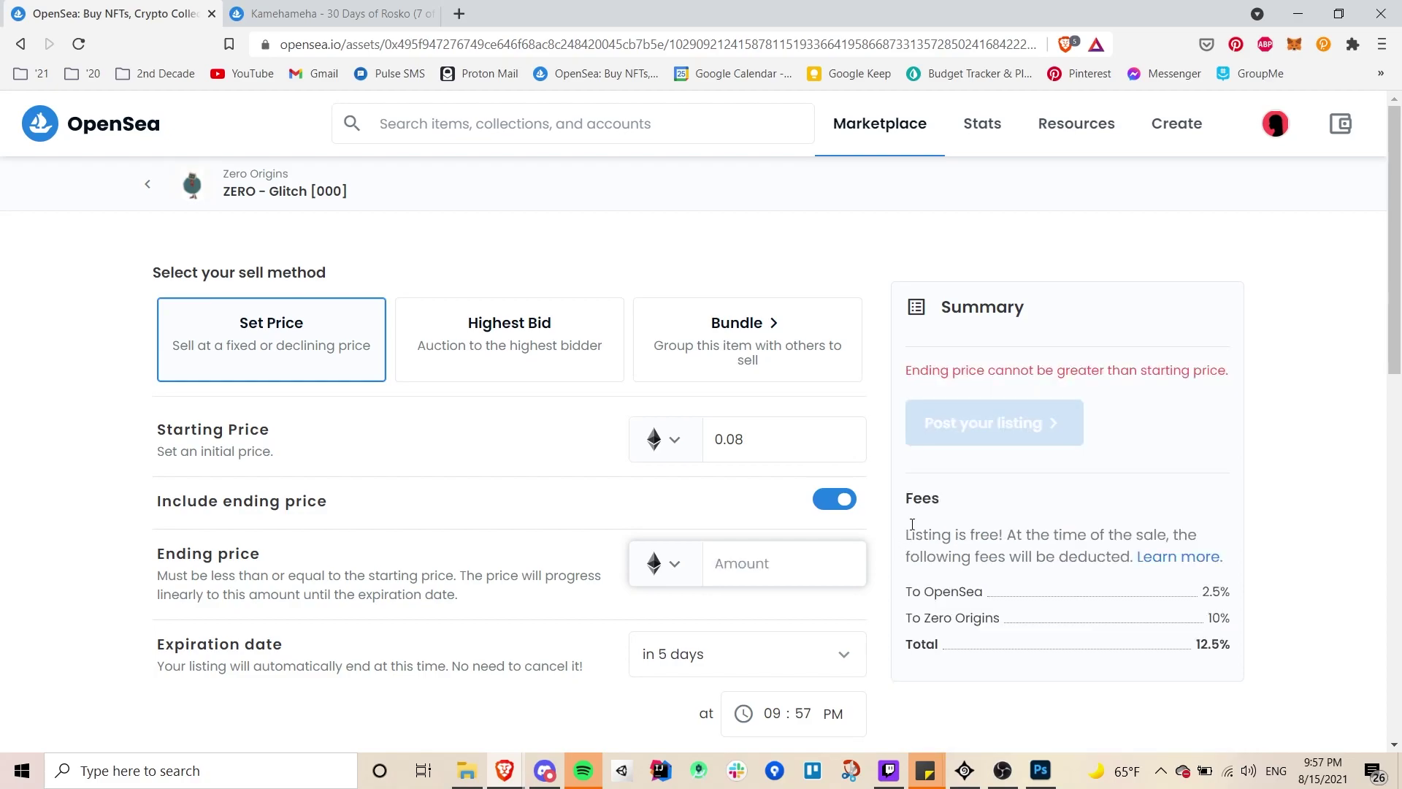
- Drop the ending price, post and sign the fixed 0.08 ETH listing, then view the item
left_click(833, 499)
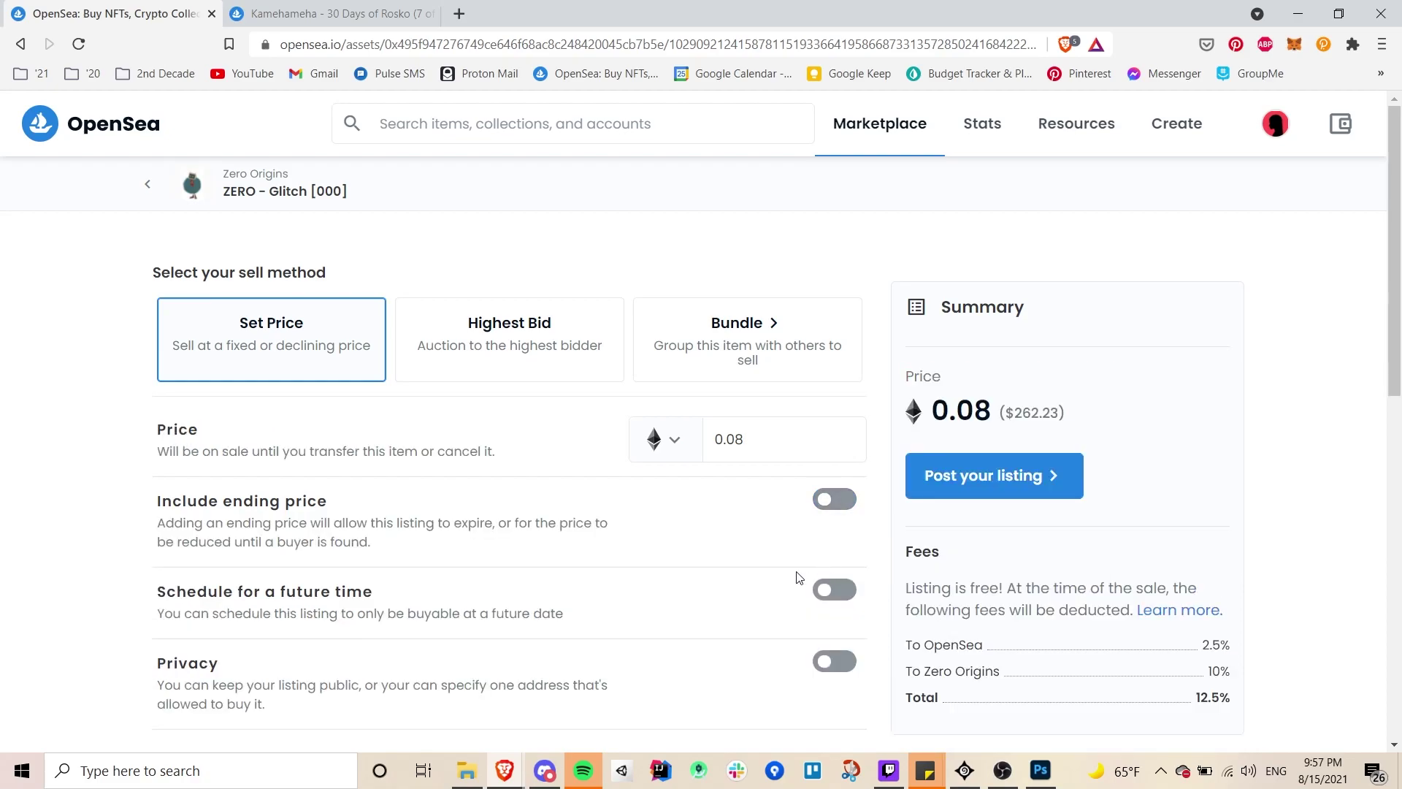
scroll(798, 577, "down", 1)
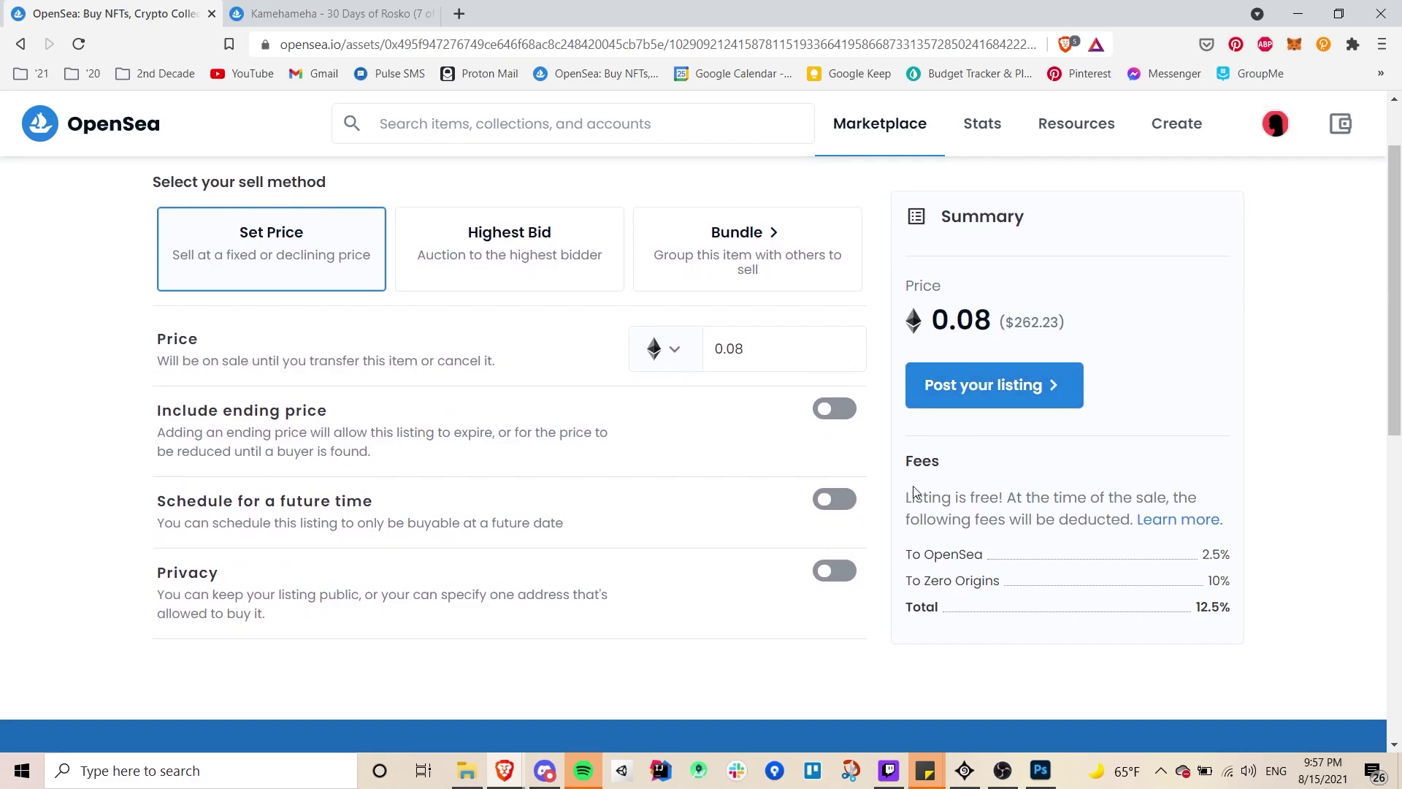
scroll(972, 497, "up", 1)
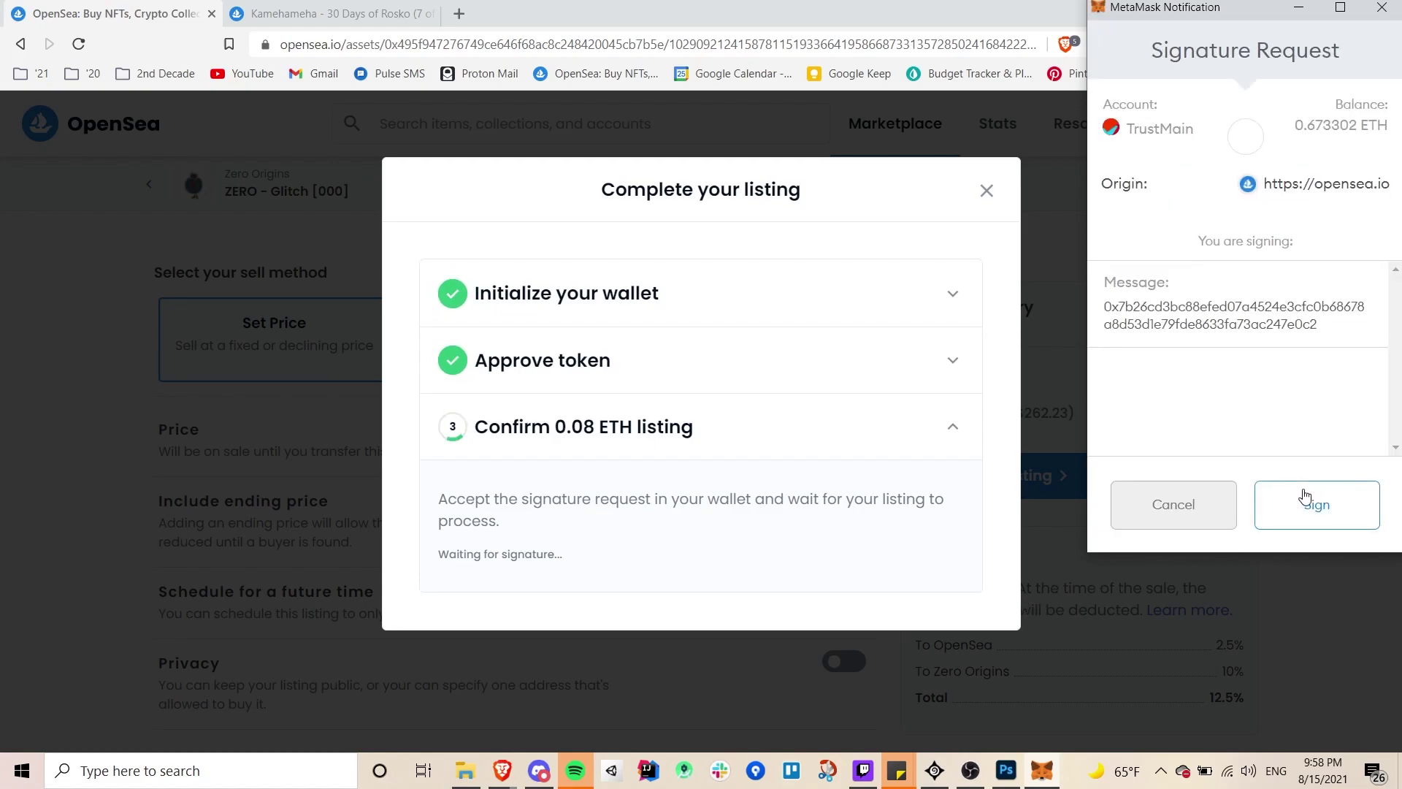
left_click(1305, 498)
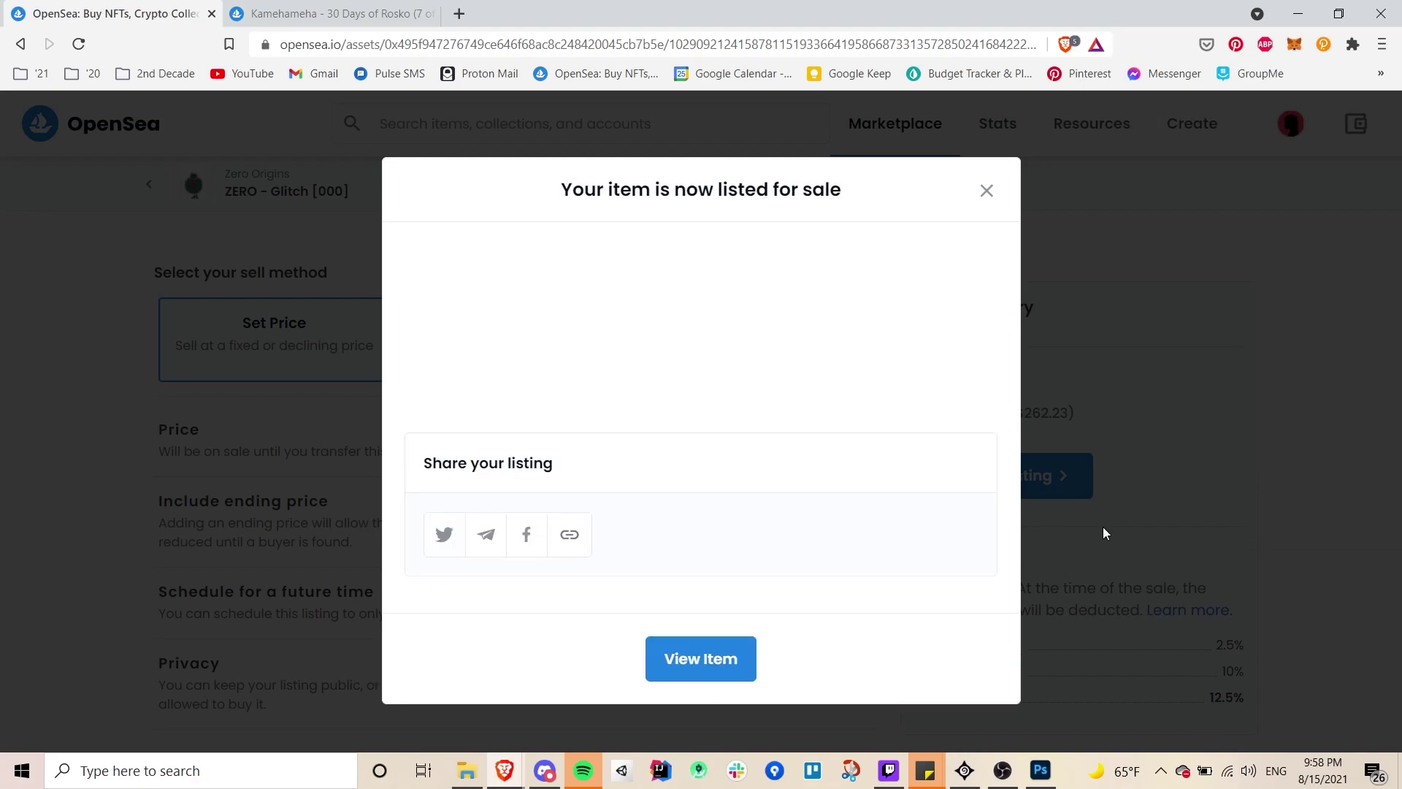
left_click(726, 657)
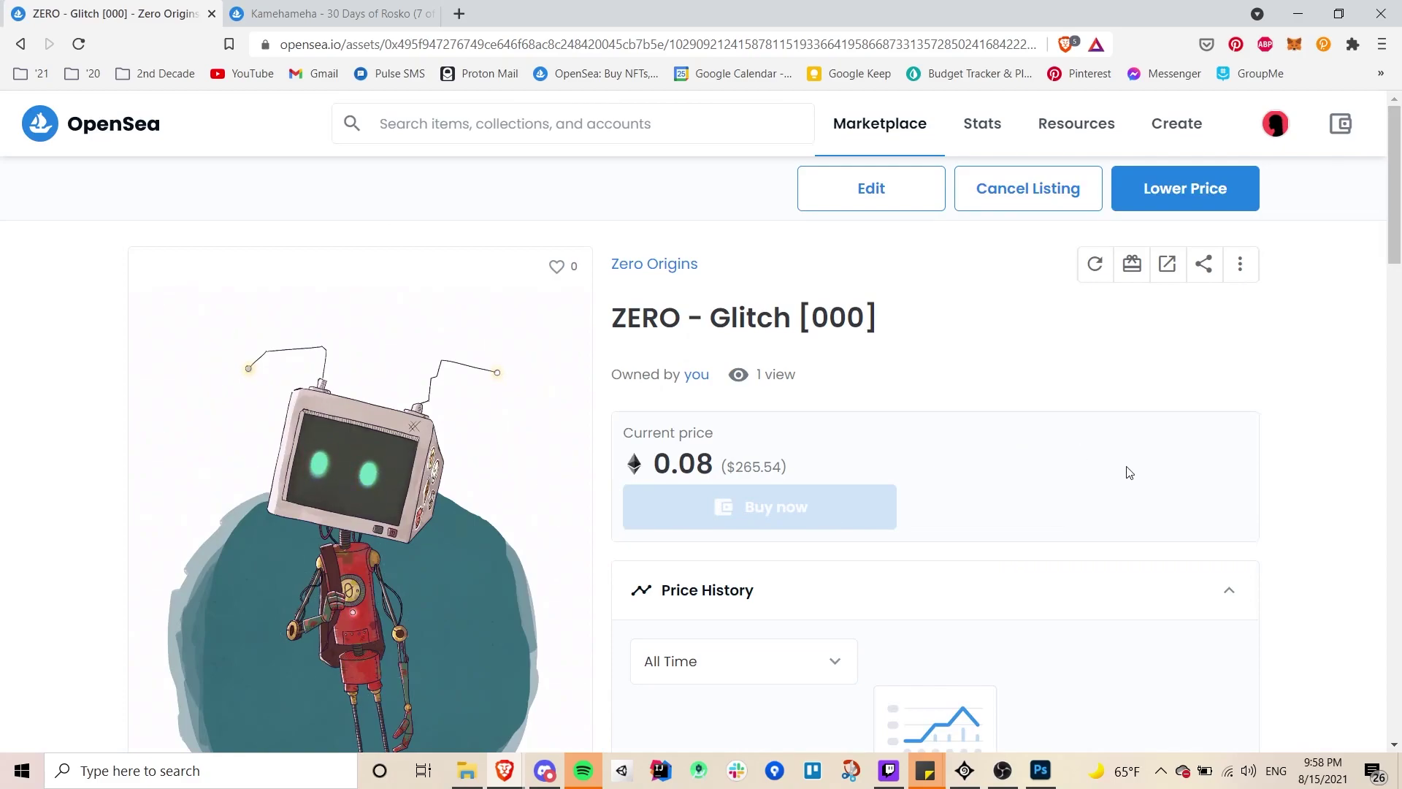
scroll(1127, 471, "down", 2)
scroll(1128, 473, "down", 3)
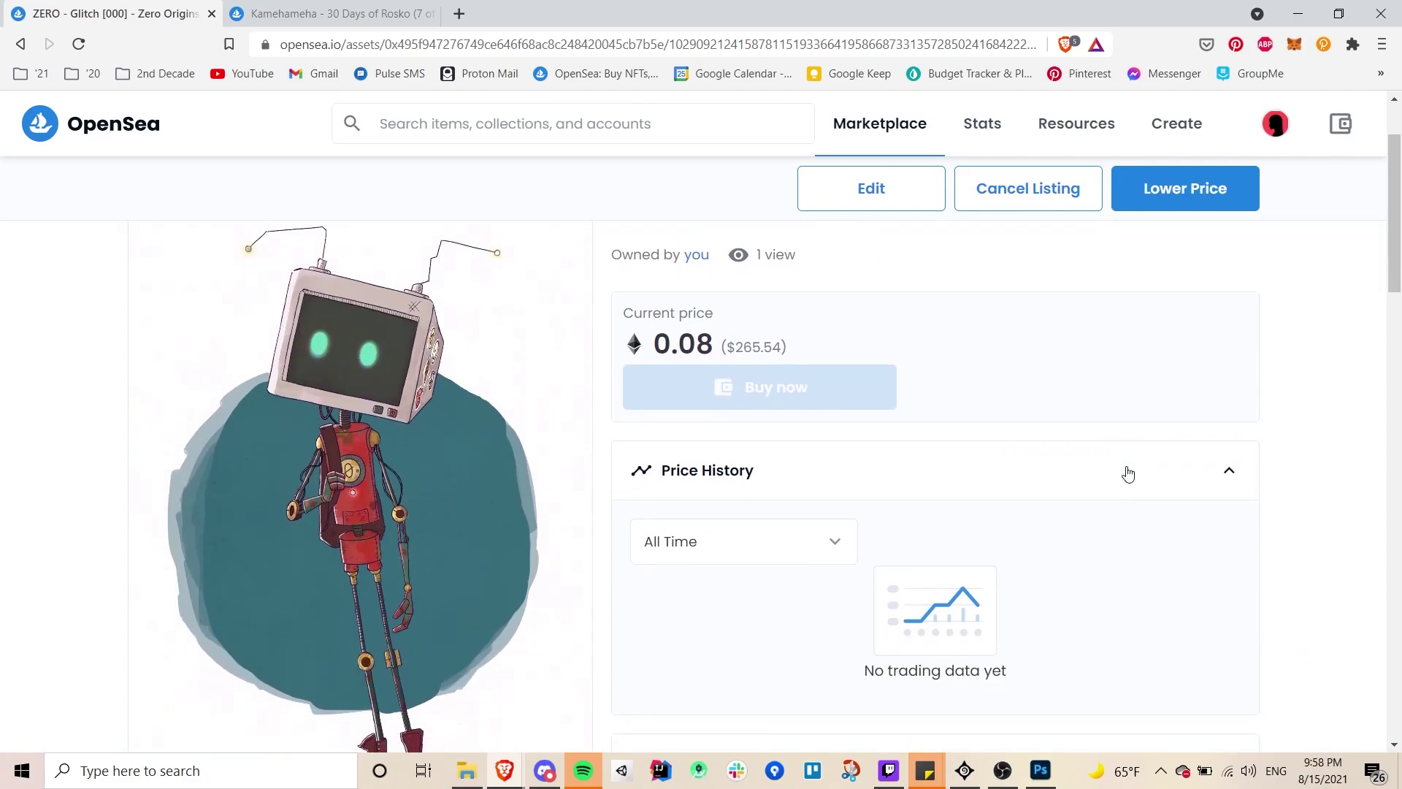
scroll(1129, 473, "down", 2)
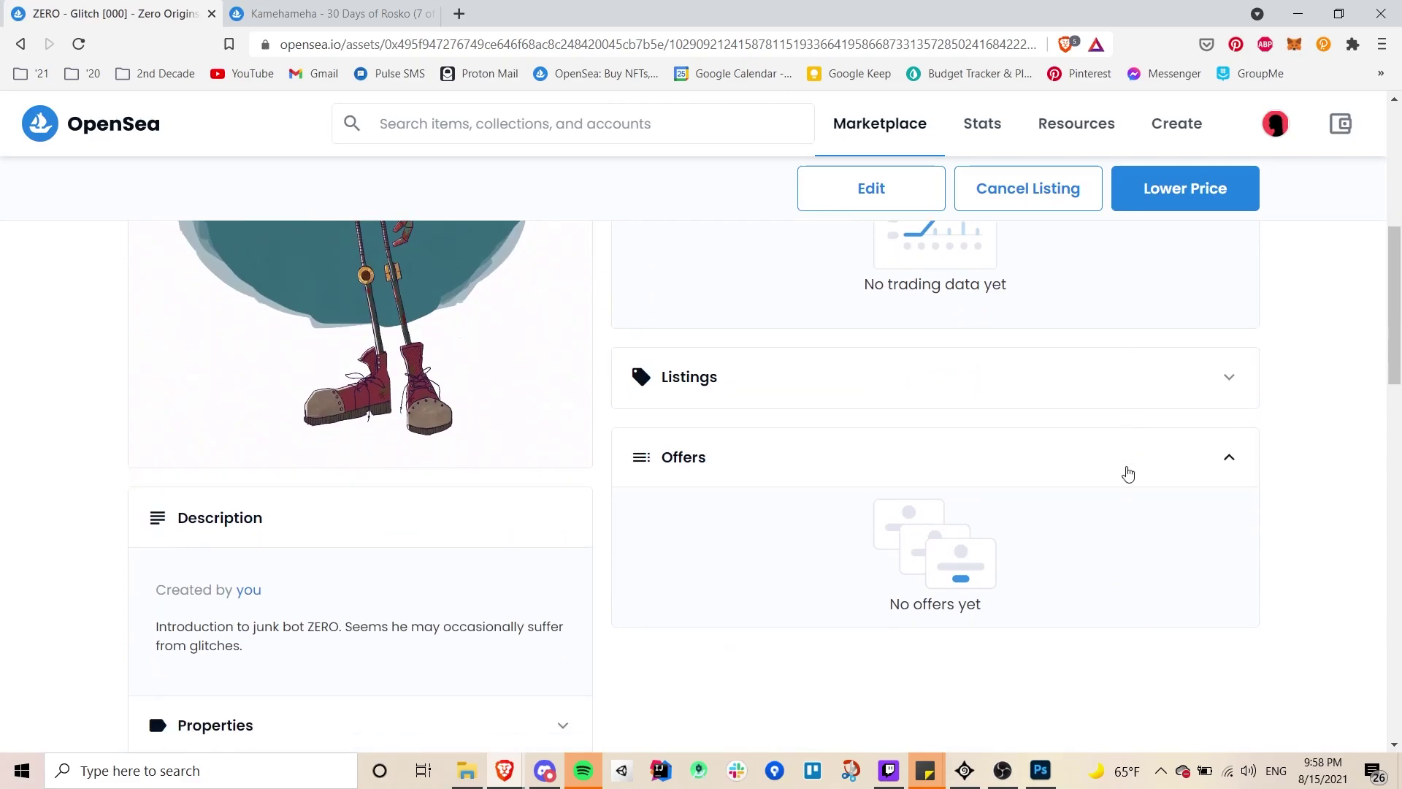
scroll(1129, 473, "down", 6)
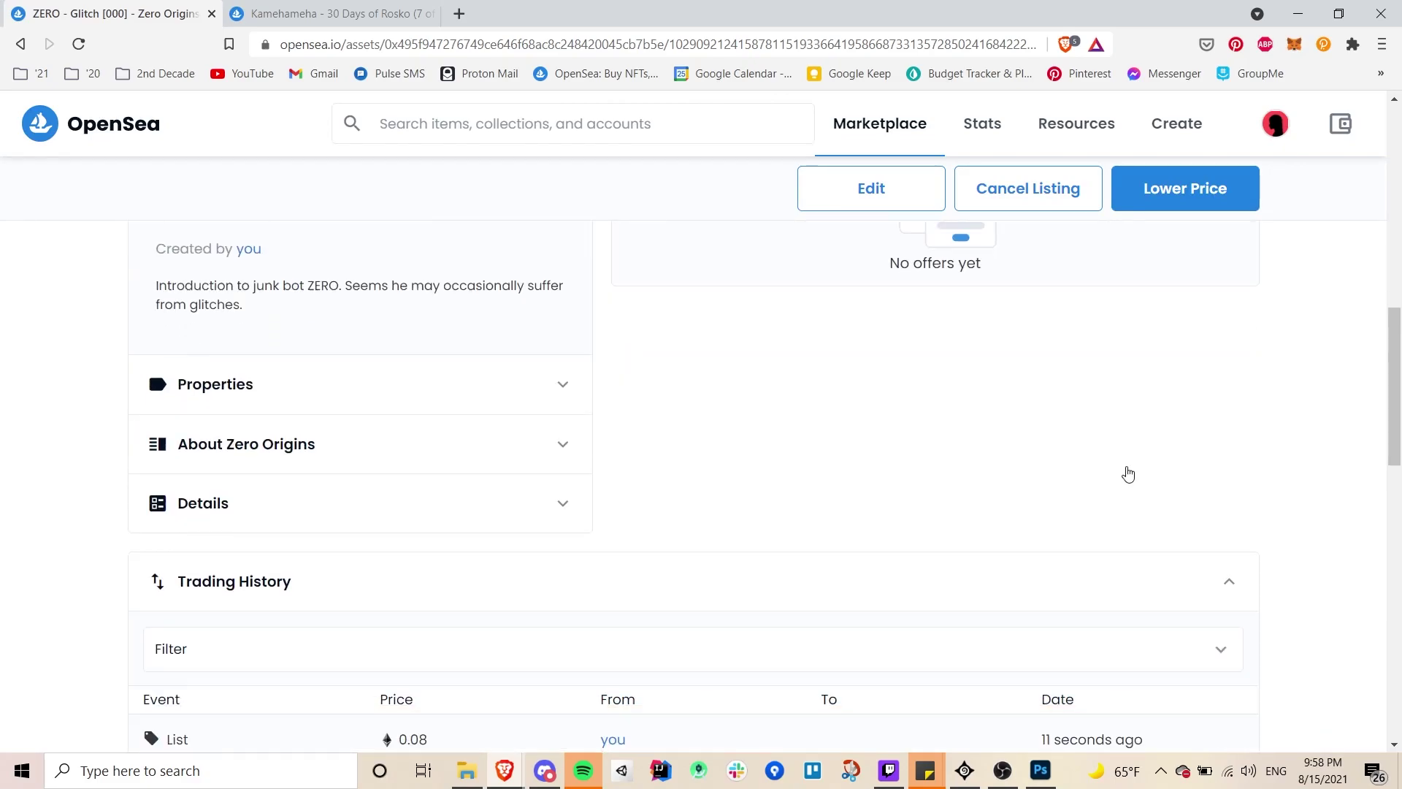
scroll(1128, 473, "down", 3)
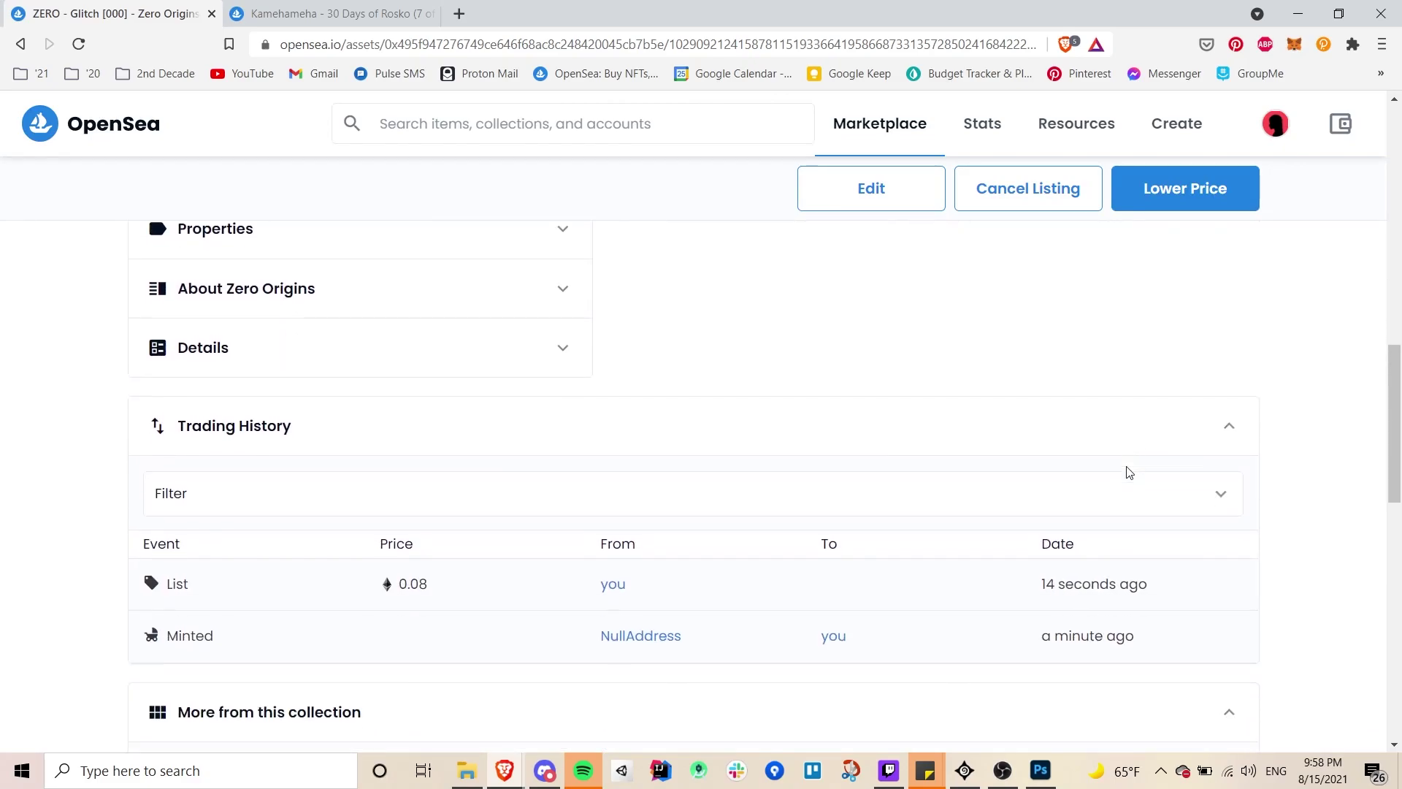
scroll(1129, 473, "up", 1)
scroll(1128, 473, "up", 10)
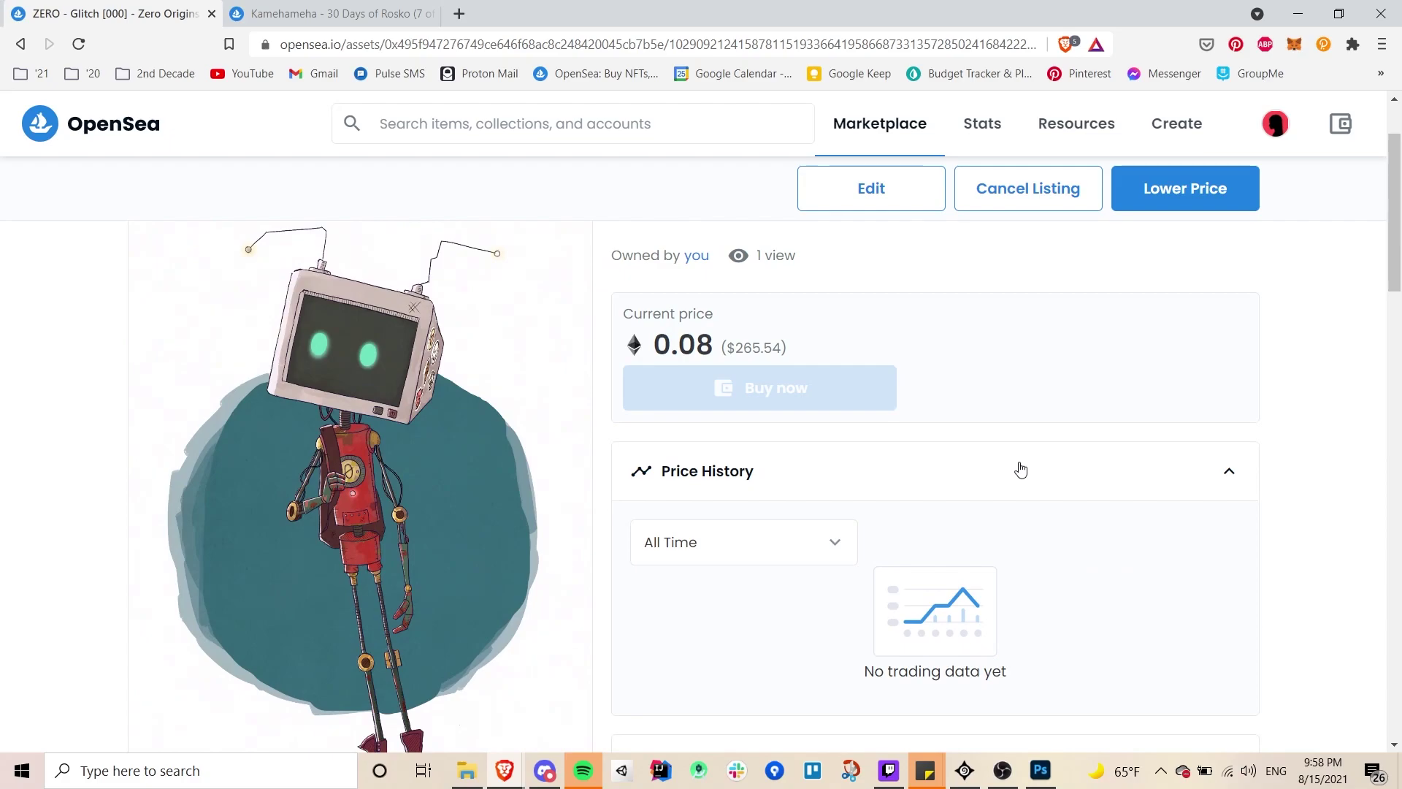
scroll(1017, 373, "up", 2)
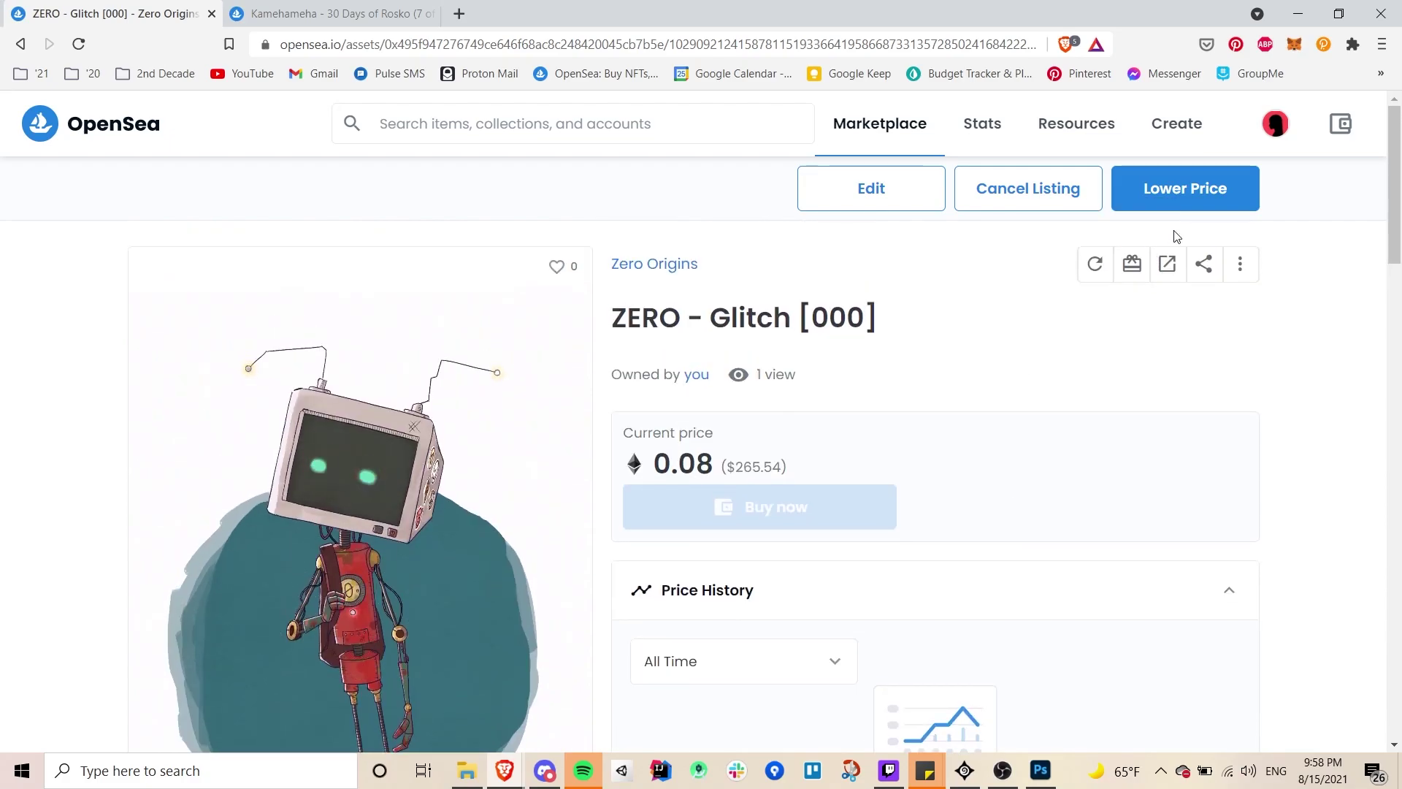